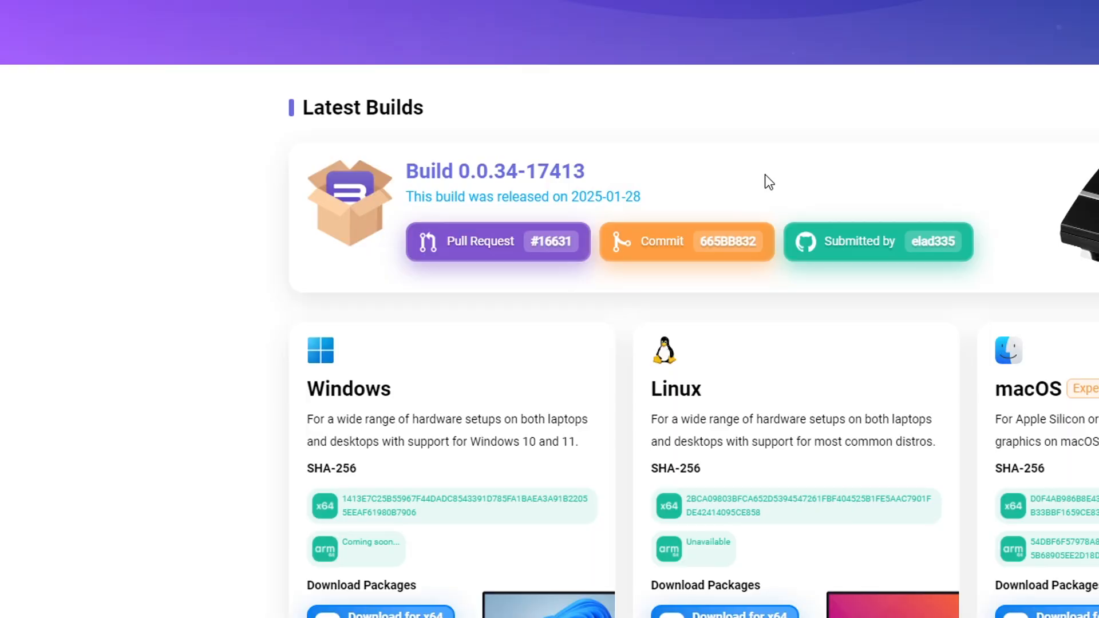
# Scroll through the Latest Builds section of the RPCS3 download page to review the platform packages
pyautogui.scroll(-1, 765, 175)
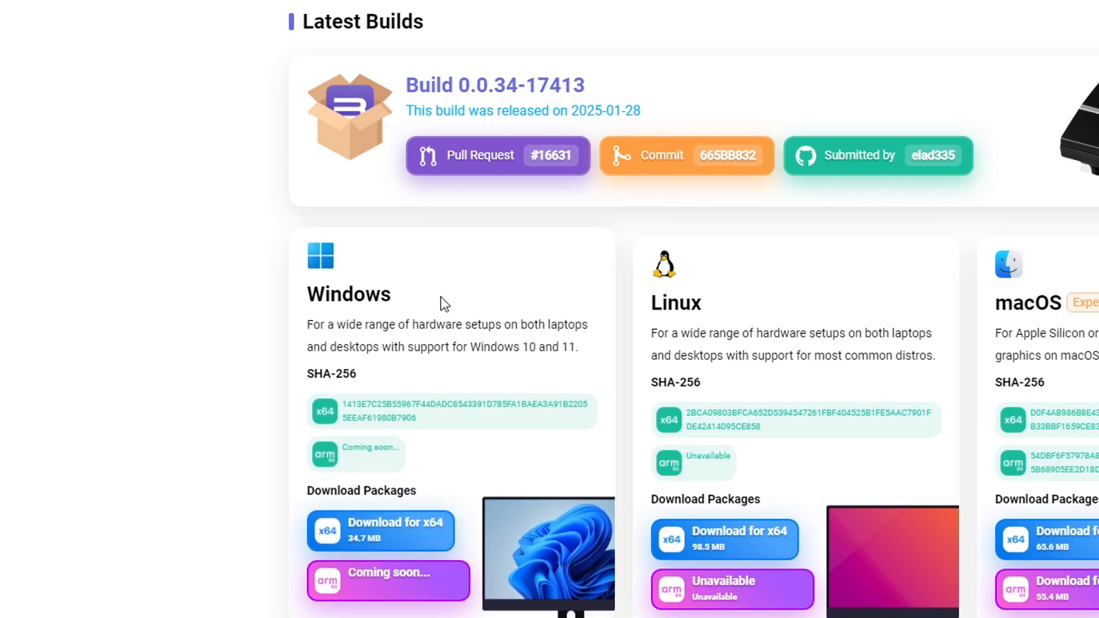
pyautogui.scroll(-1, 344, 238)
pyautogui.scroll(-1, 449, 240)
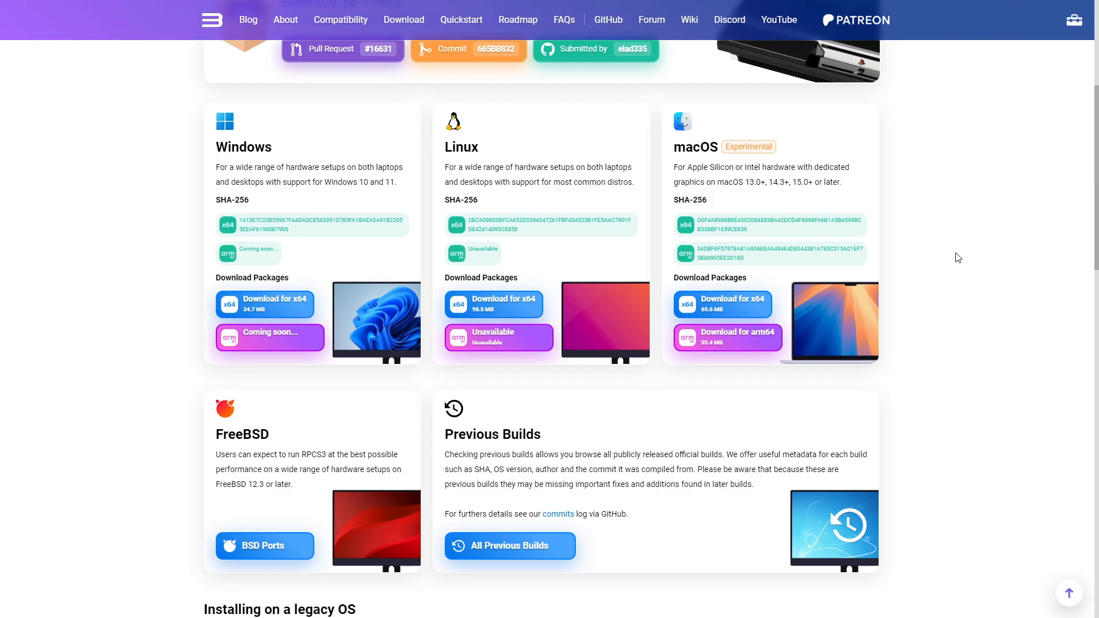
pyautogui.scroll(-1, 958, 257)
pyautogui.scroll(-8, 958, 258)
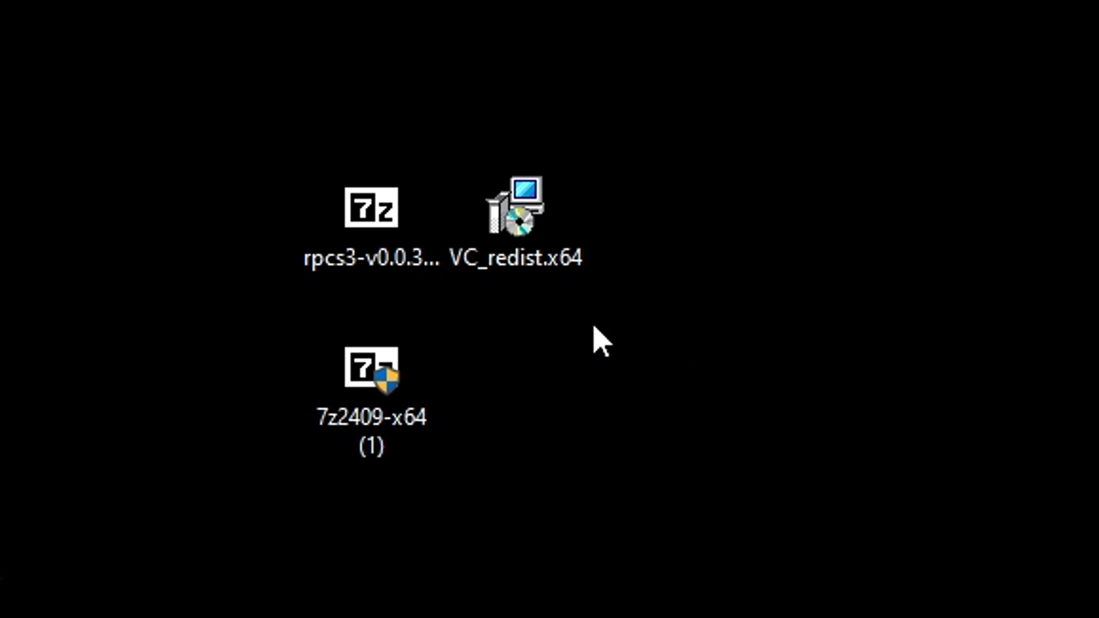
# Run the VC_redist.x64 installer from the desktop
pyautogui.click(552, 250)
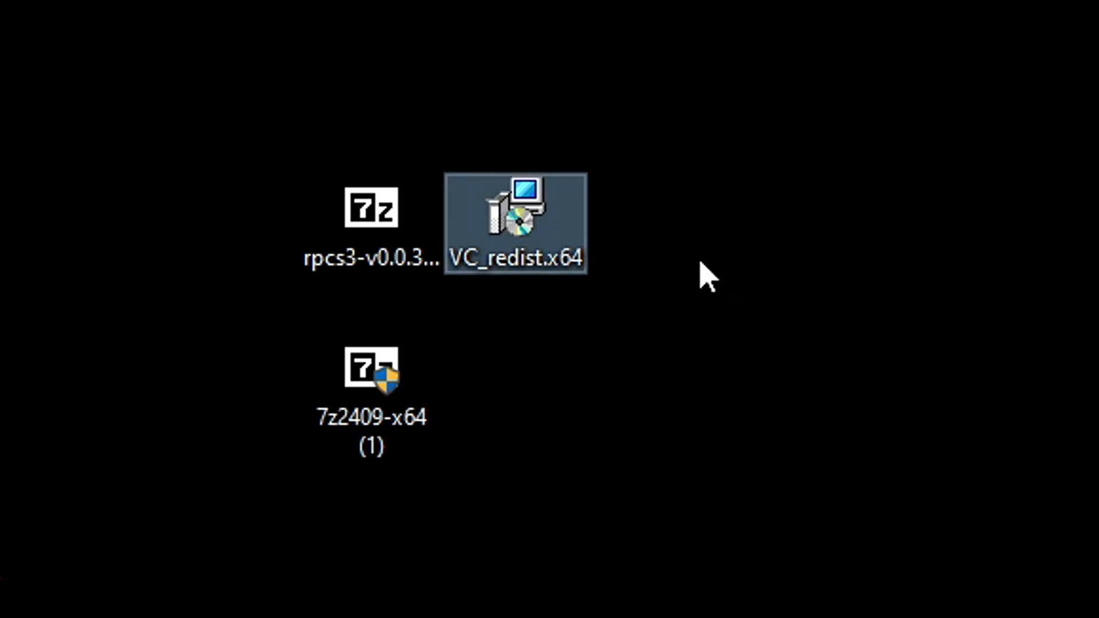
pyautogui.doubleClick(563, 253)
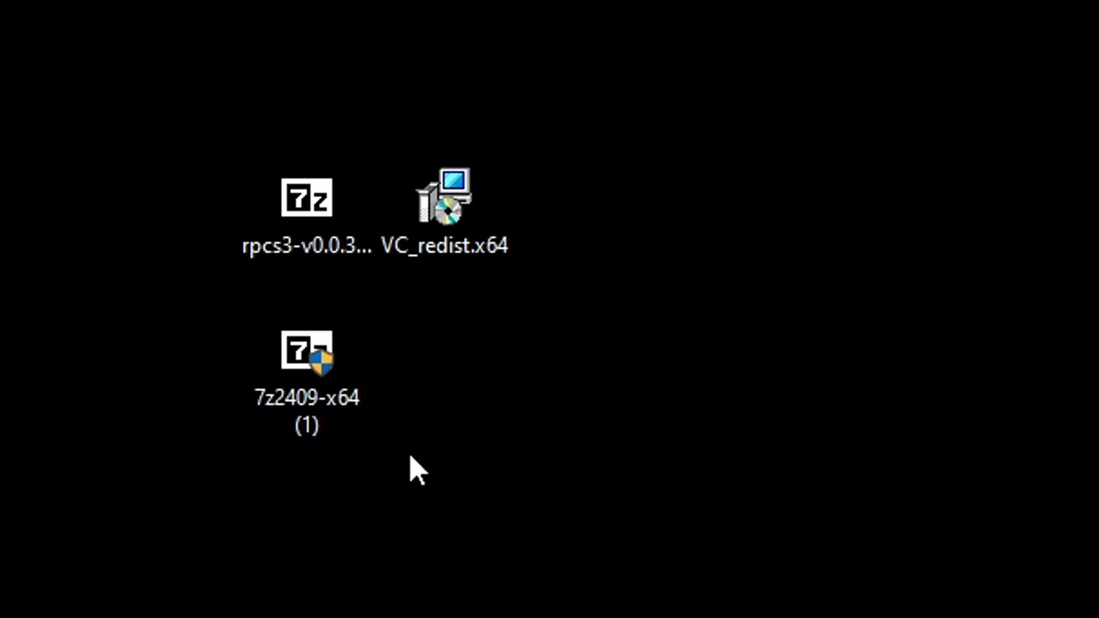
# Run the 7z2409-x64 installer, install 7-Zip 24.09 to C:\Program Files\7-Zip\, and close the setup
pyautogui.click(287, 380)
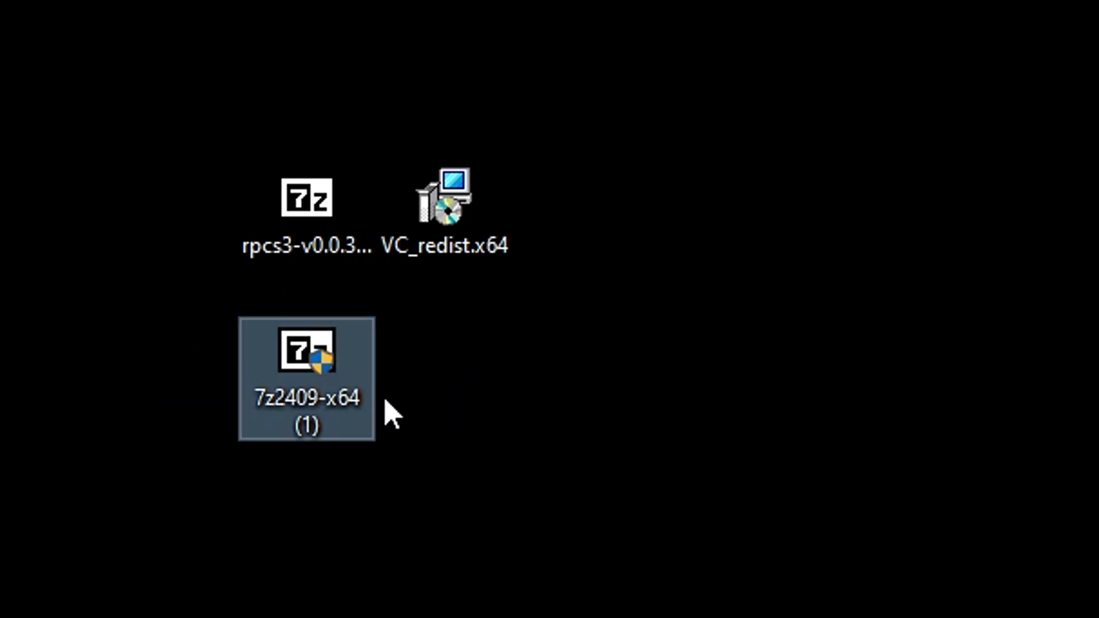
pyautogui.doubleClick(336, 395)
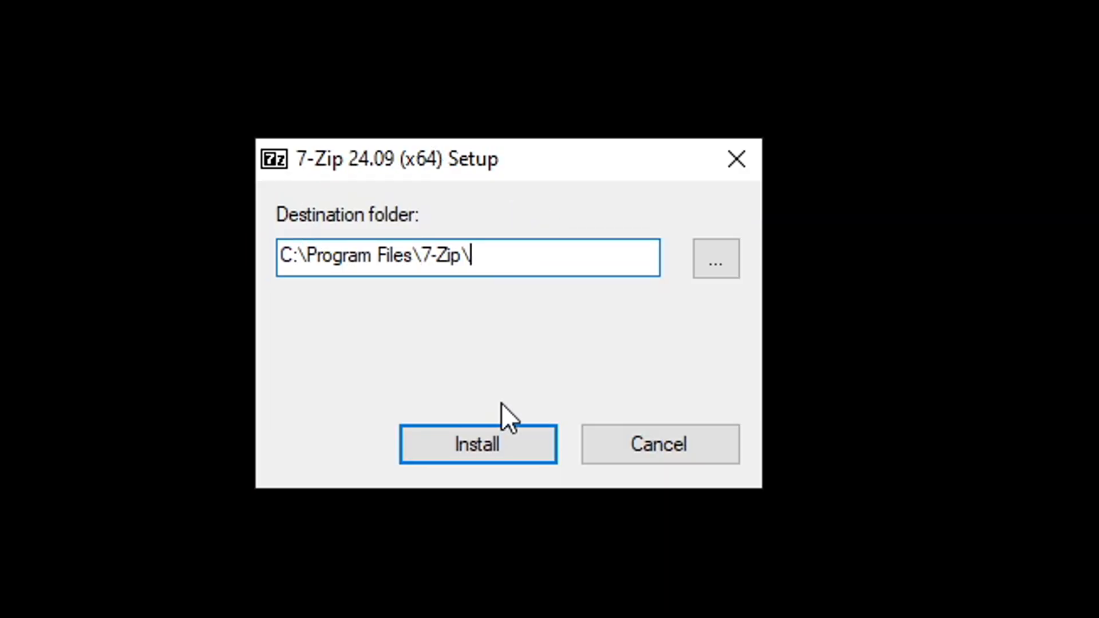
pyautogui.click(474, 448)
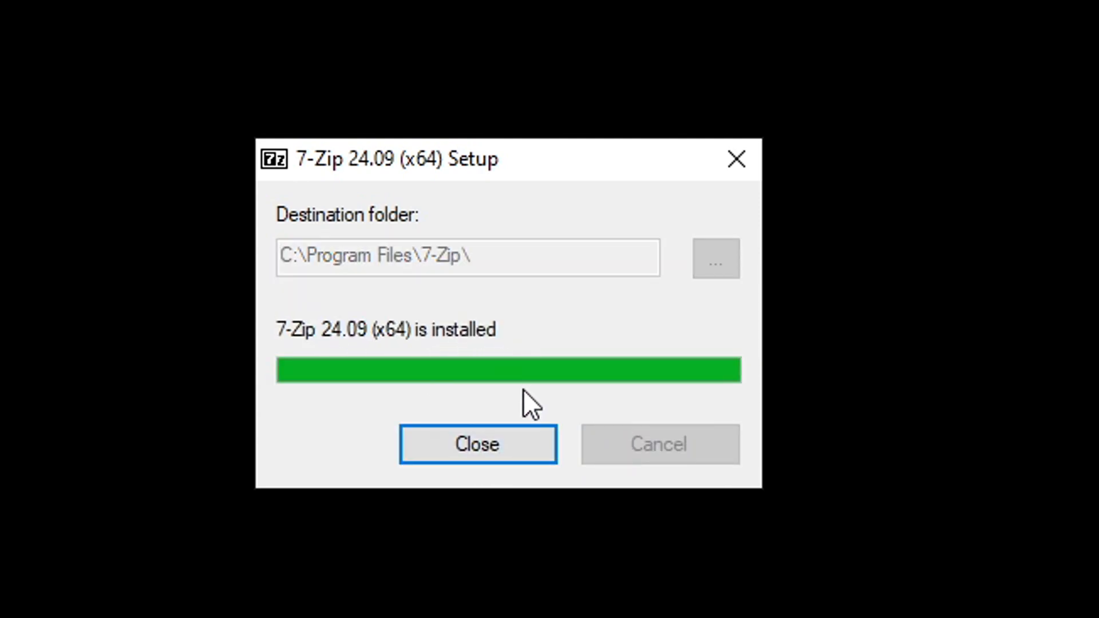
pyautogui.click(503, 449)
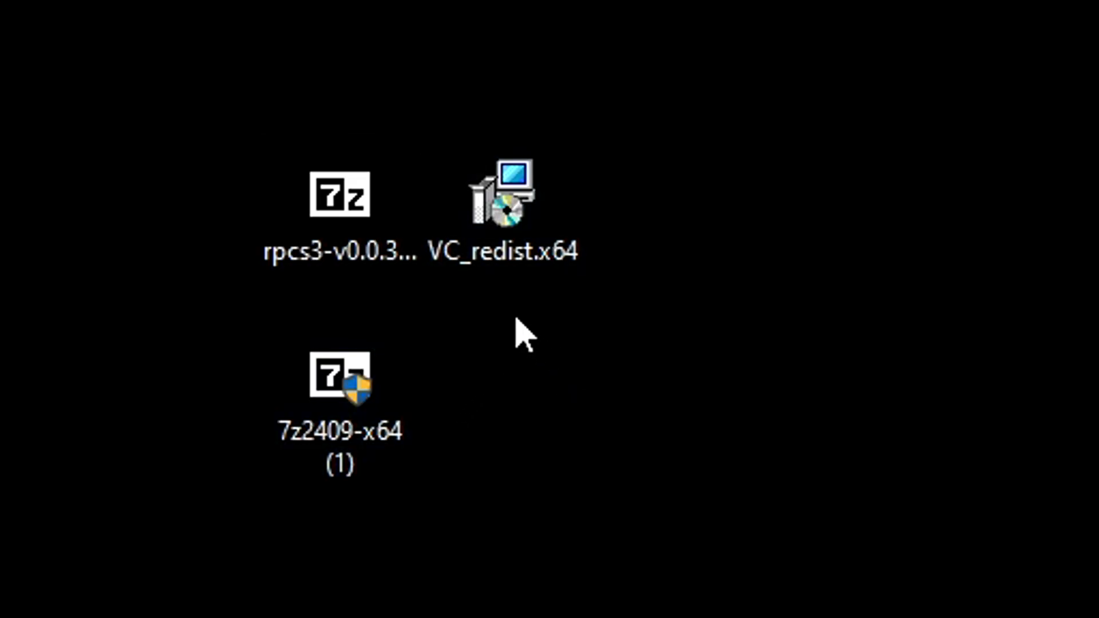
# Delete the VC_redist.x64 and 7z2409-x64 installer files from the desktop
pyautogui.click(351, 456)
pyautogui.click(527, 229)
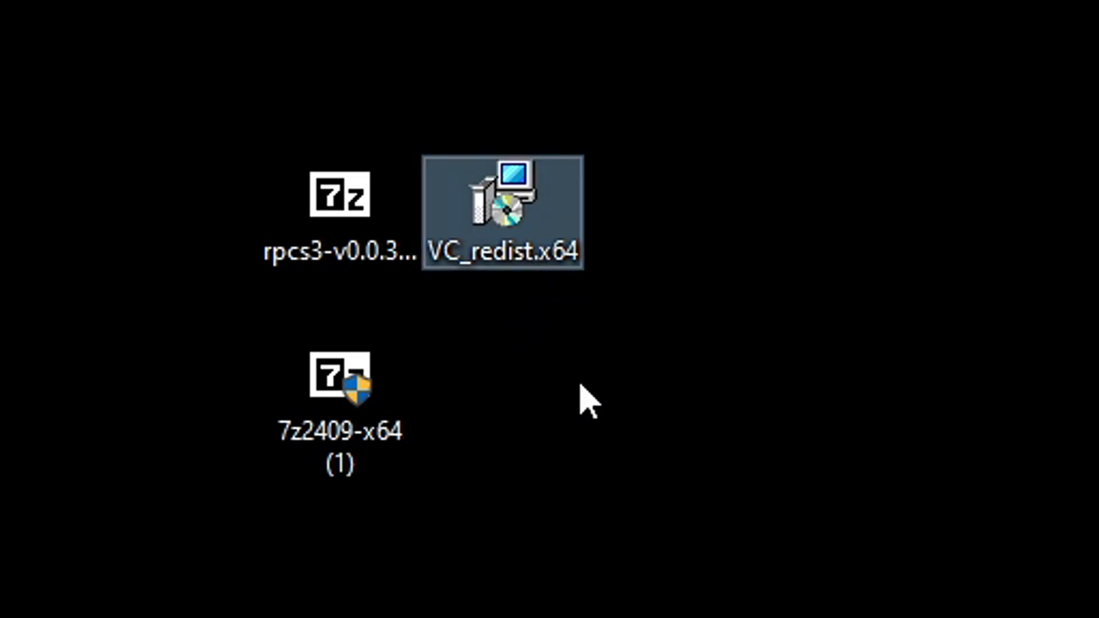
pyautogui.keyDown('ctrl'); pyautogui.click(372, 409); pyautogui.keyUp('ctrl')
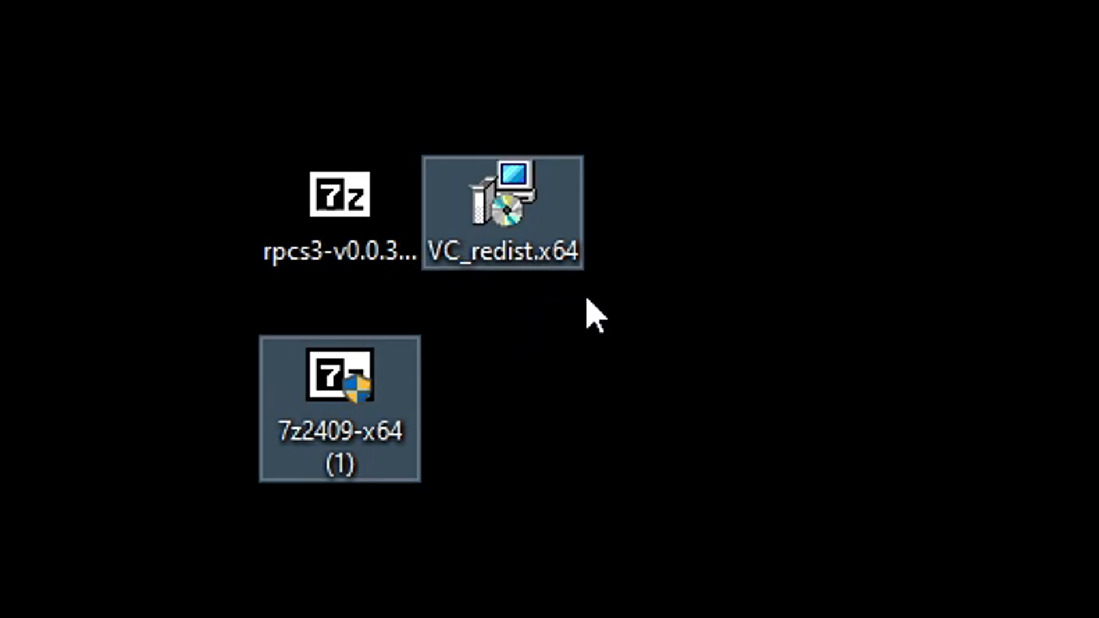
pyautogui.press('Delete')
# Extract the rpcs3 archive with 7-Zip into its own rpcs3-v0.0.34-17413-665bb832_win64 folder
pyautogui.moveTo(380, 233); pyautogui.dragTo(543, 235)
pyautogui.click(720, 271)
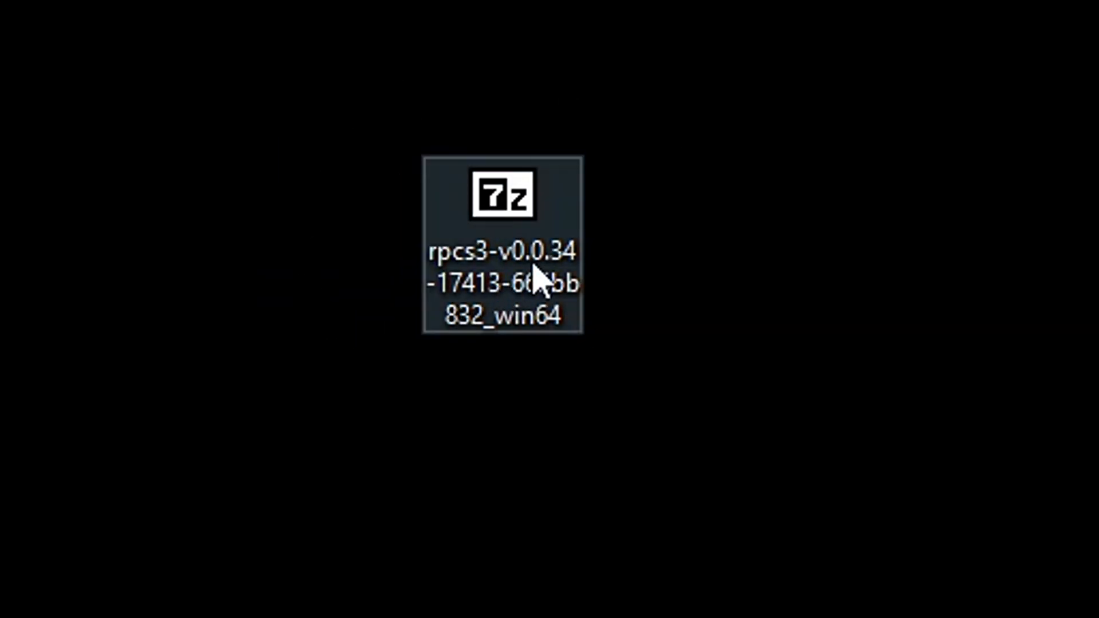
pyautogui.click(533, 259)
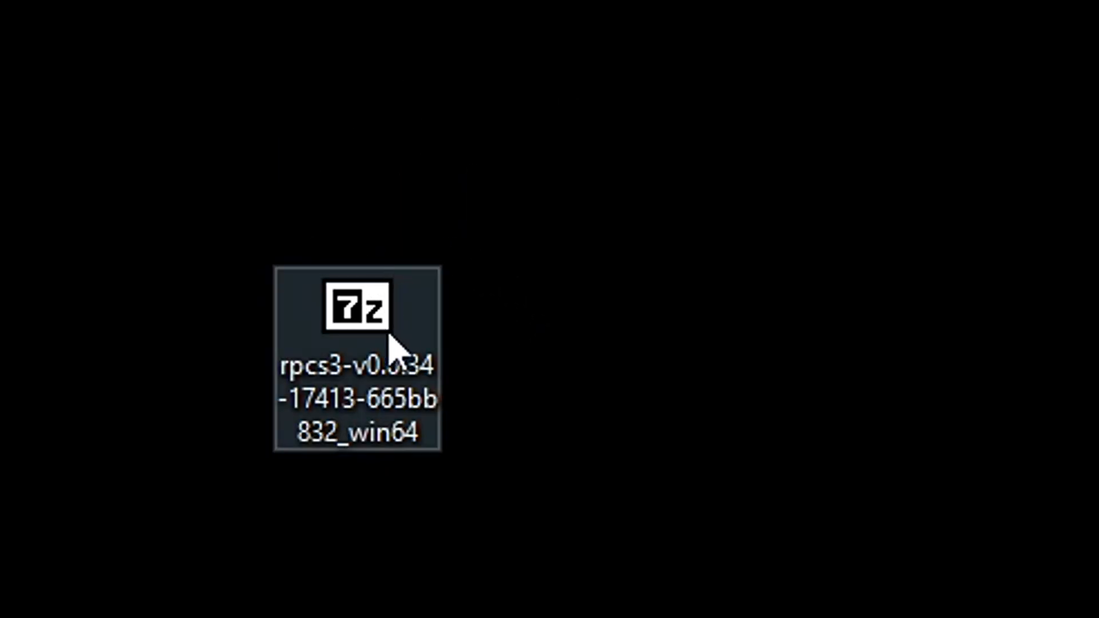
pyautogui.moveTo(401, 380)
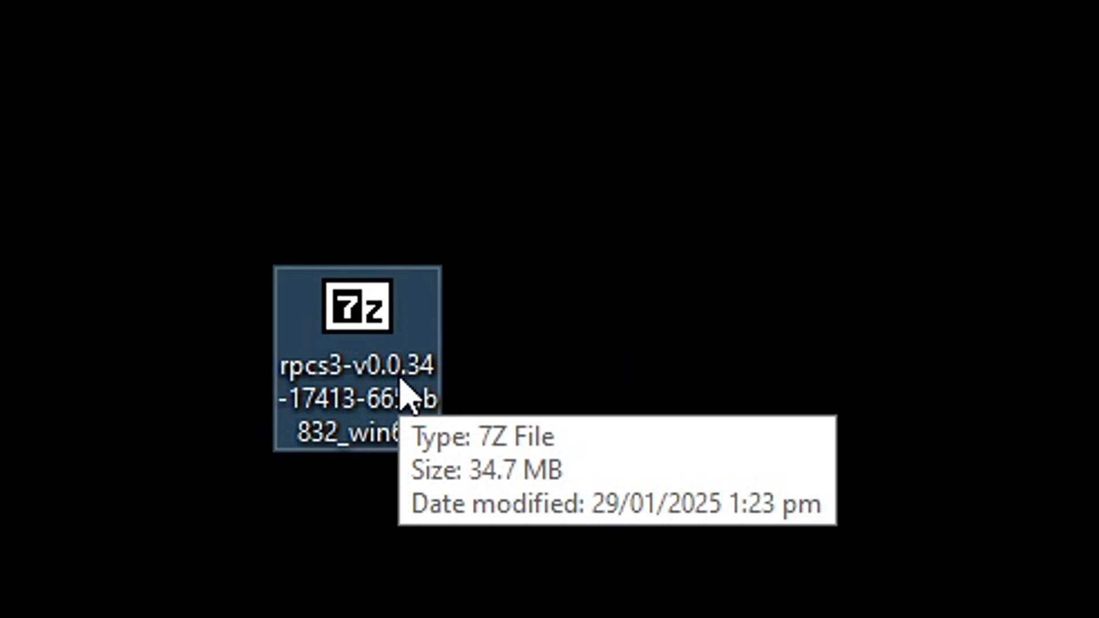
pyautogui.rightClick(385, 345)
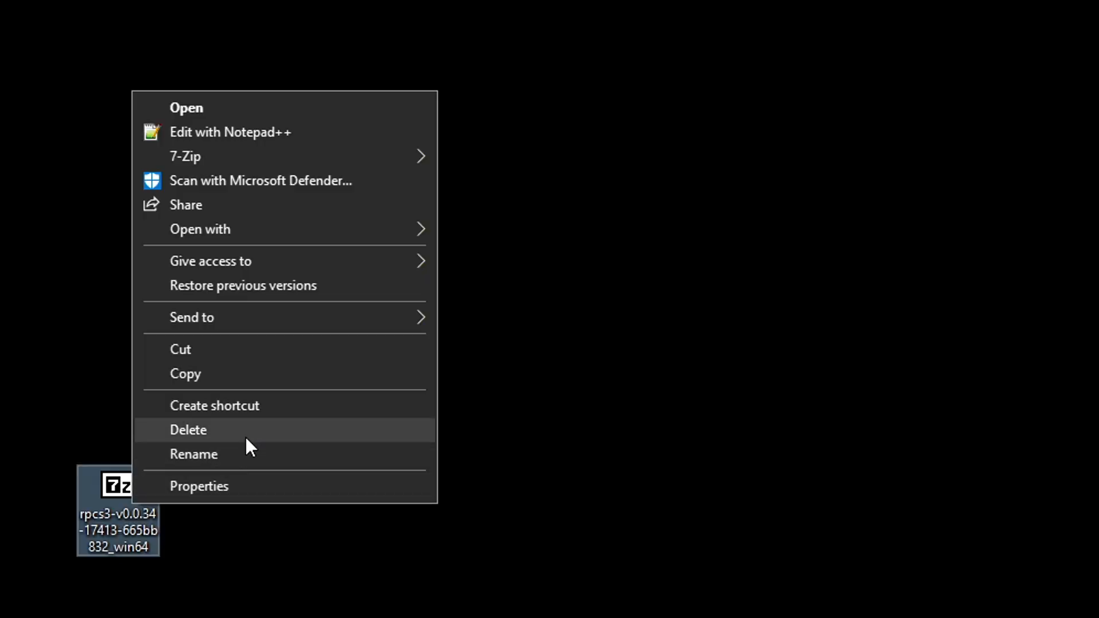
pyautogui.moveTo(254, 161)
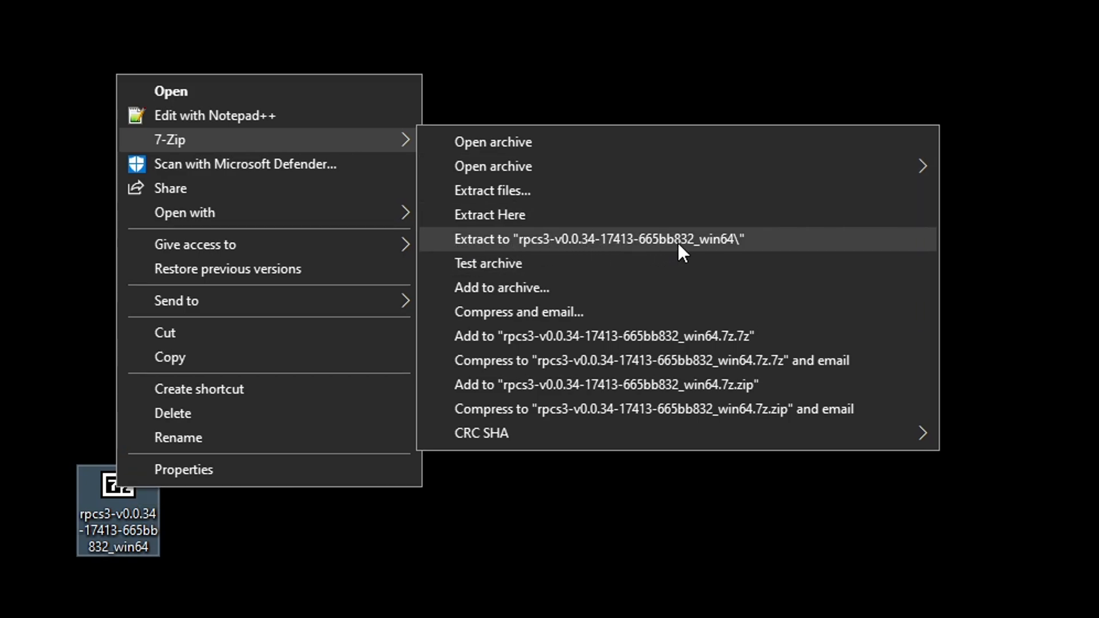
pyautogui.click(678, 243)
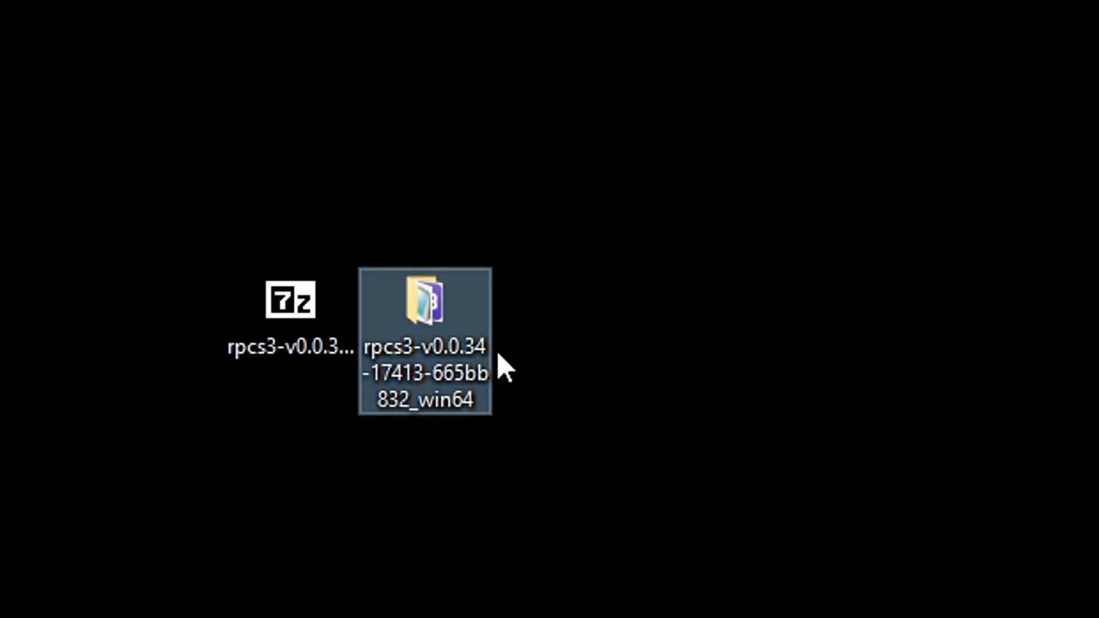
# Delete the rpcs3 .7z archive from the desktop, keeping the extracted folder
pyautogui.click(284, 421)
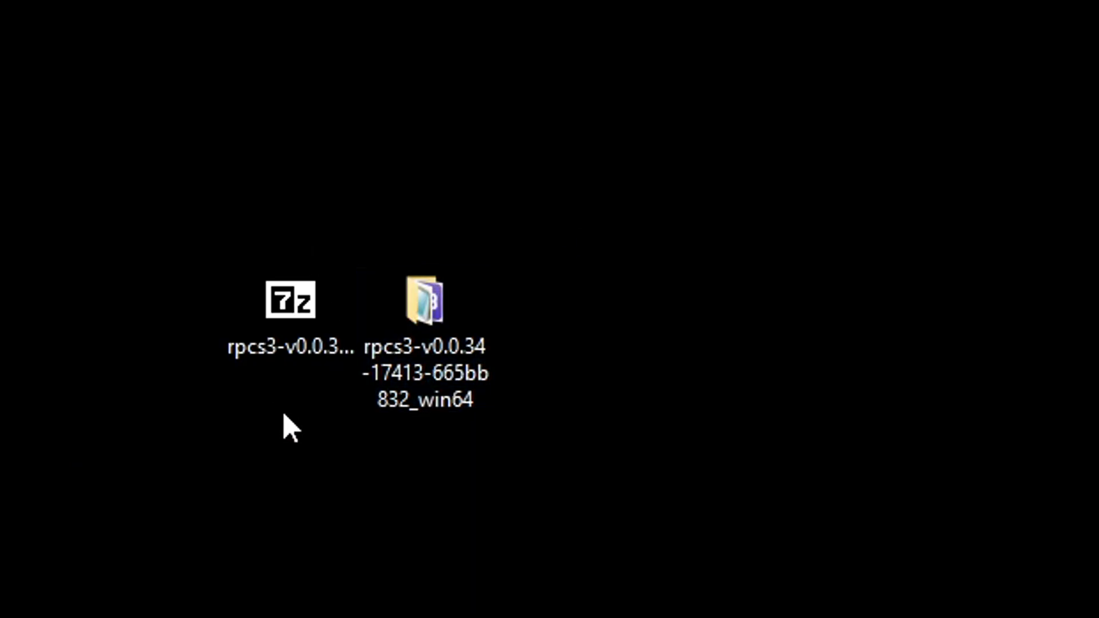
pyautogui.click(305, 349)
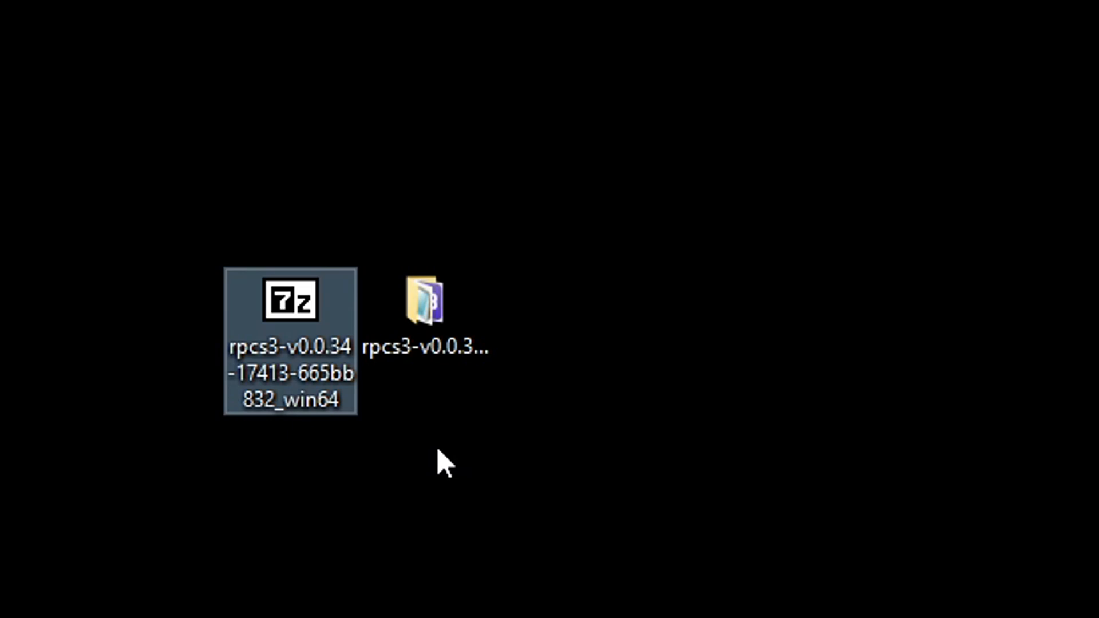
pyautogui.press('Delete')
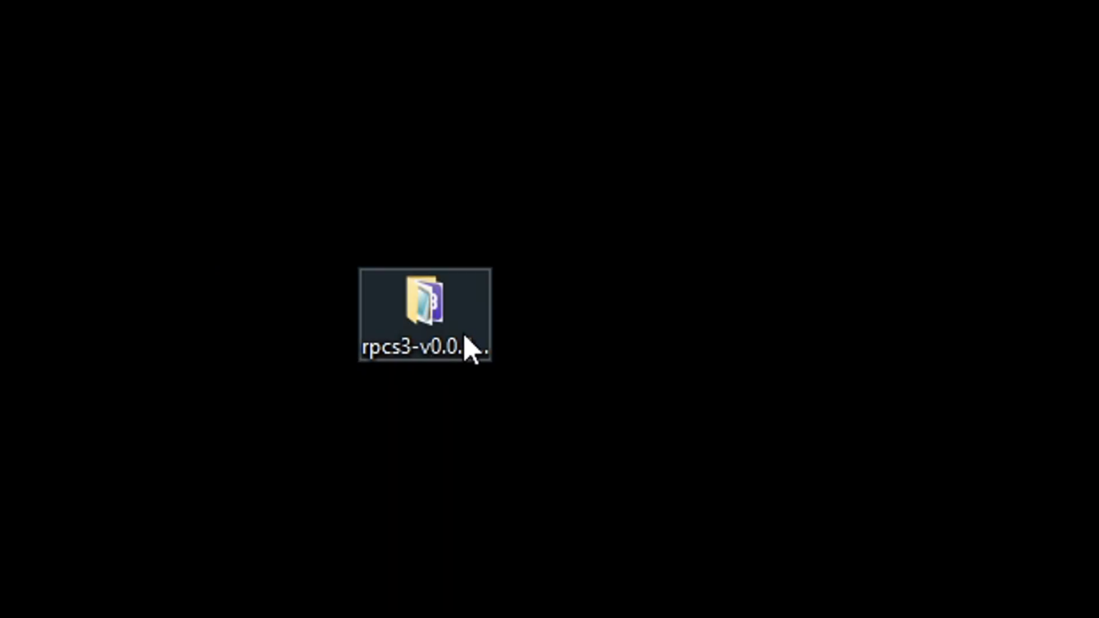
# Open the extracted rpcs3 folder and launch the rpcs3 application
pyautogui.click(458, 369)
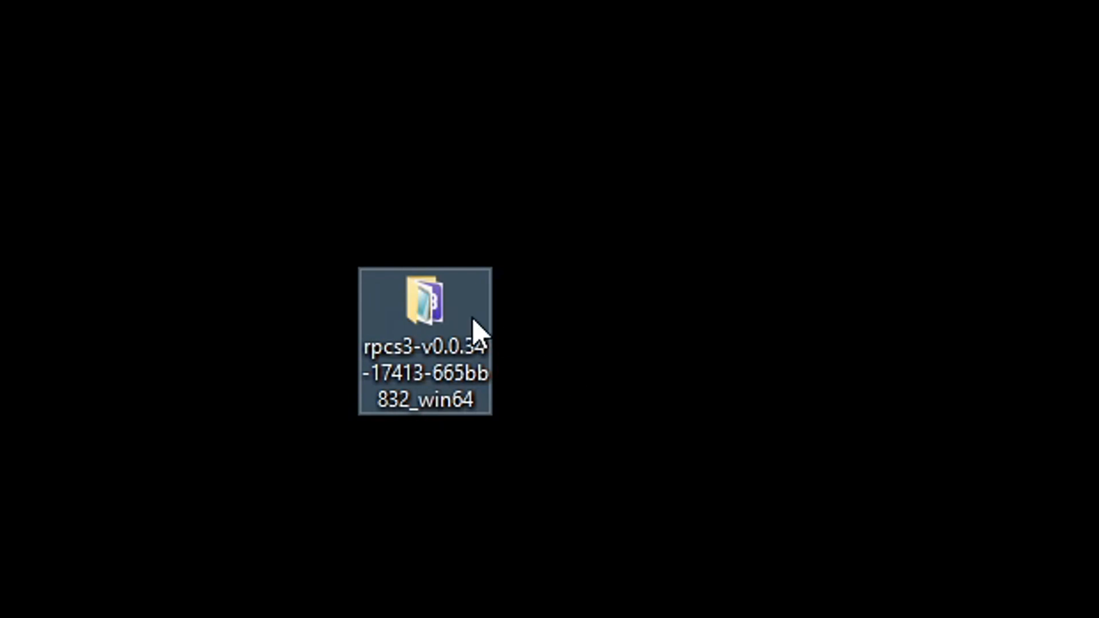
pyautogui.click(452, 369)
pyautogui.click(584, 383)
pyautogui.click(426, 324)
pyautogui.moveTo(458, 323)
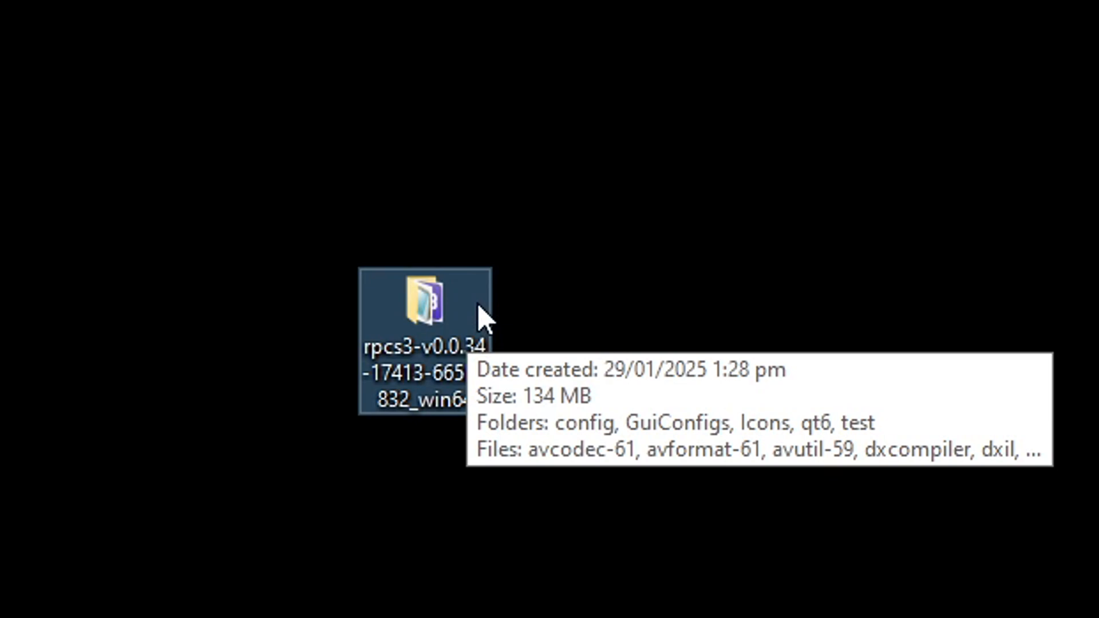
pyautogui.doubleClick(480, 317)
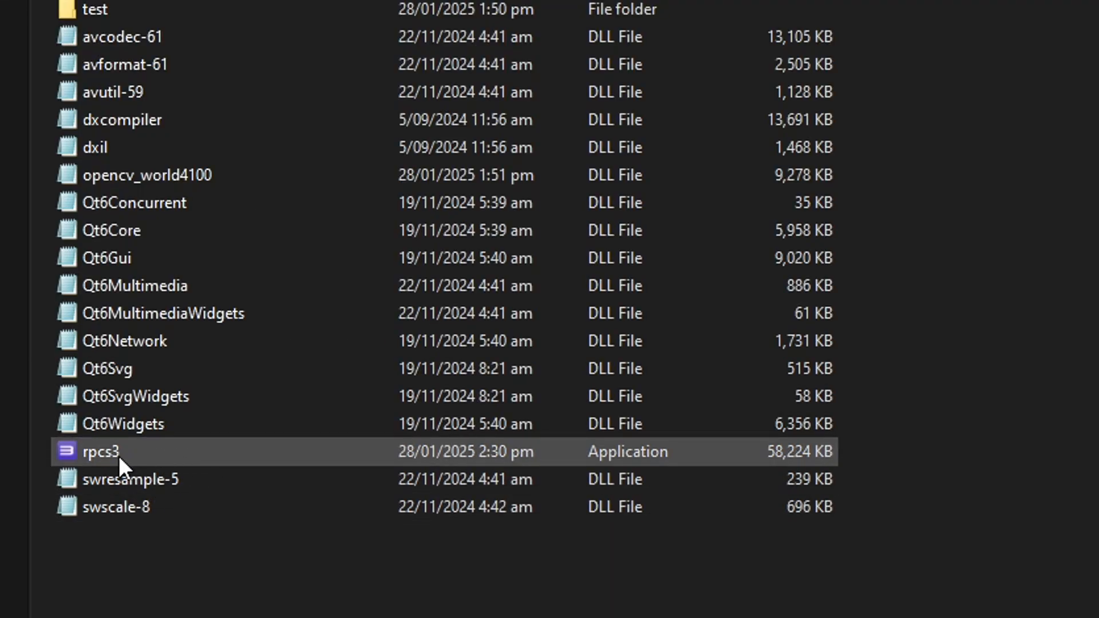
pyautogui.click(117, 454)
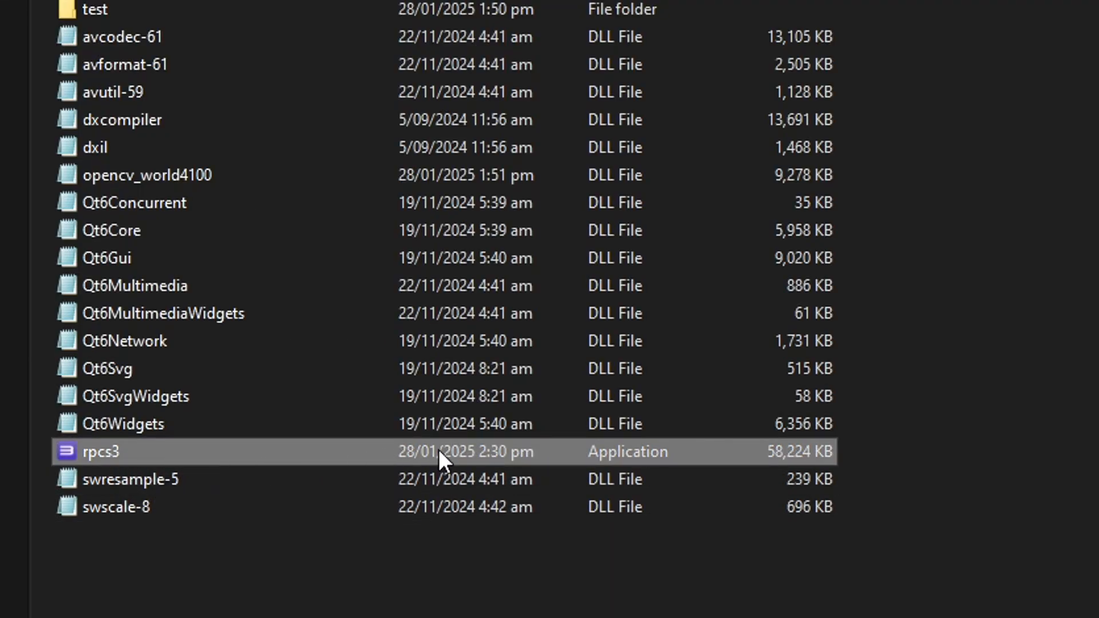
pyautogui.doubleClick(234, 455)
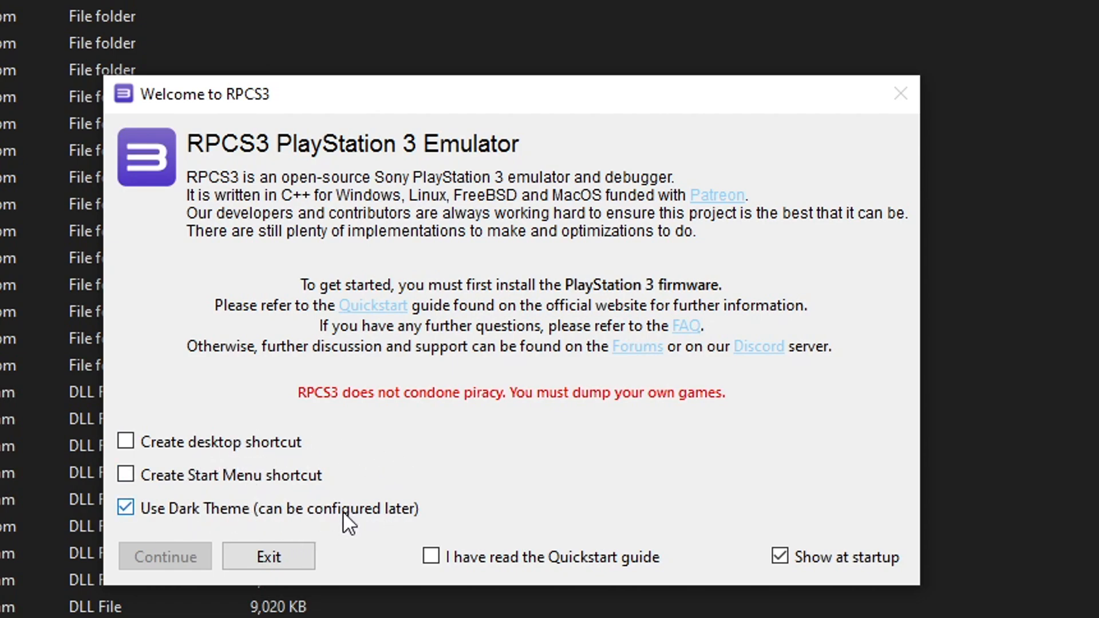
# In the welcome dialog, disable Dark Theme and Show at startup, tick the Quickstart guide box, and continue
pyautogui.click(260, 511)
pyautogui.click(781, 528)
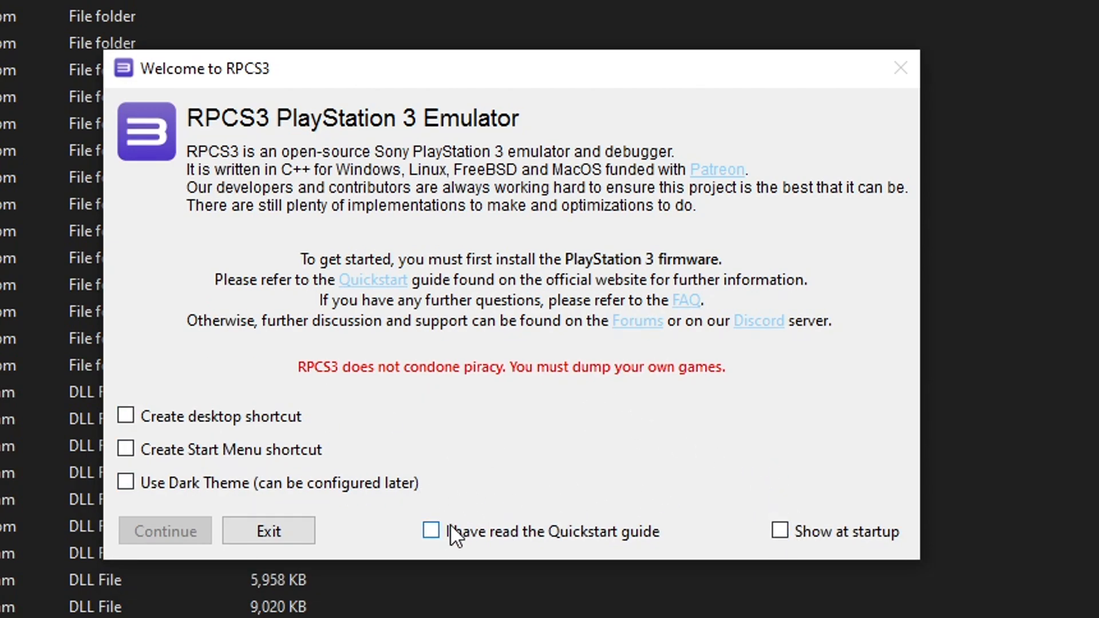
pyautogui.click(432, 533)
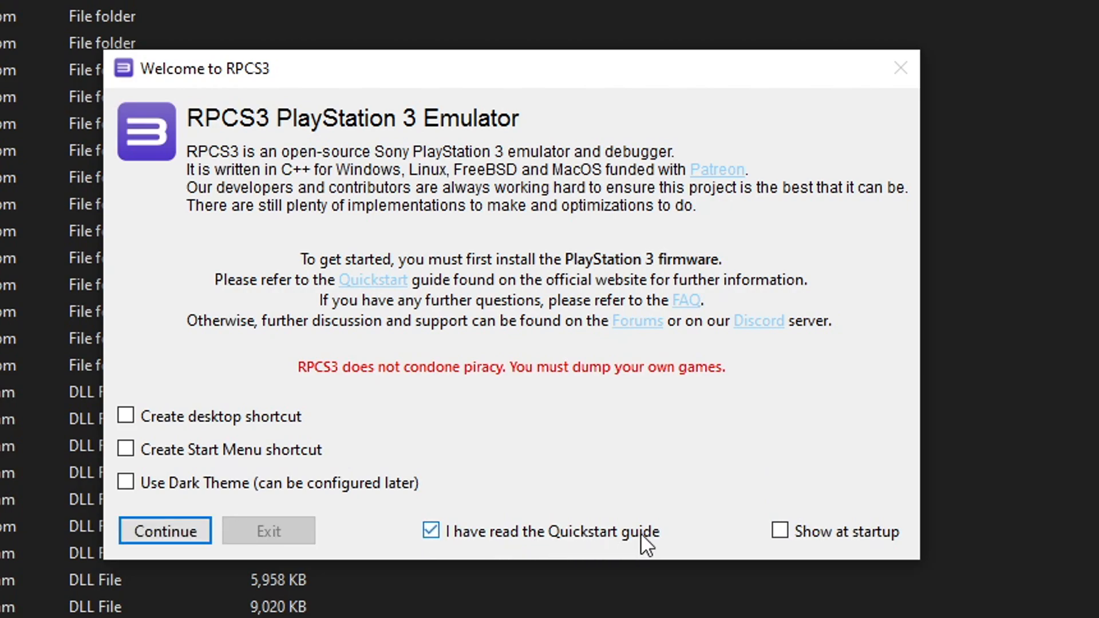
pyautogui.click(177, 529)
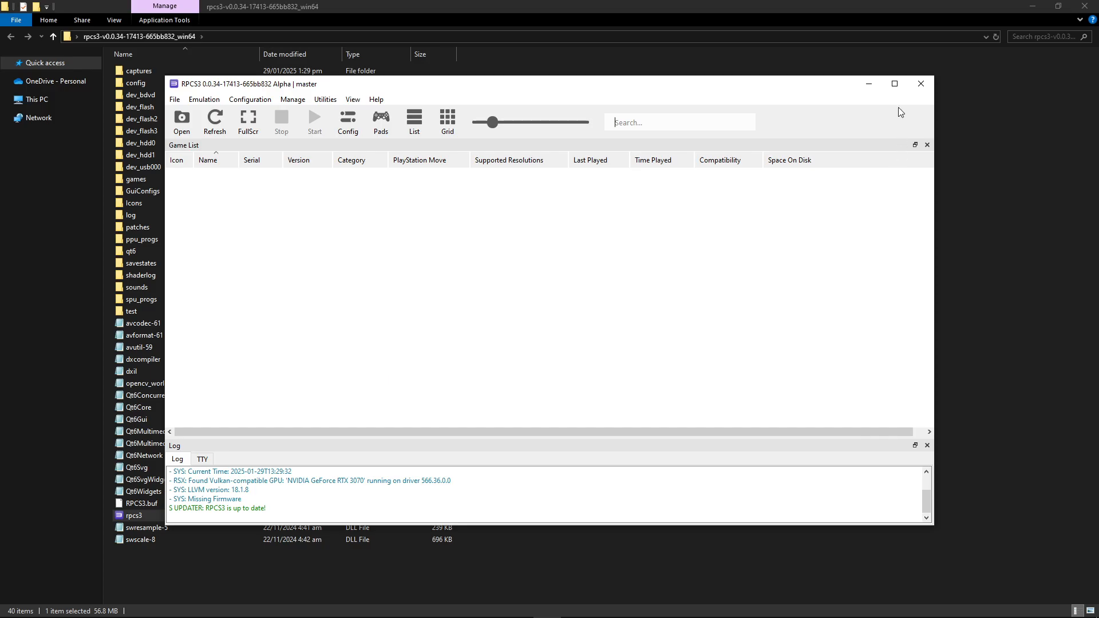
# Maximize the RPCS3 main window
pyautogui.click(894, 84)
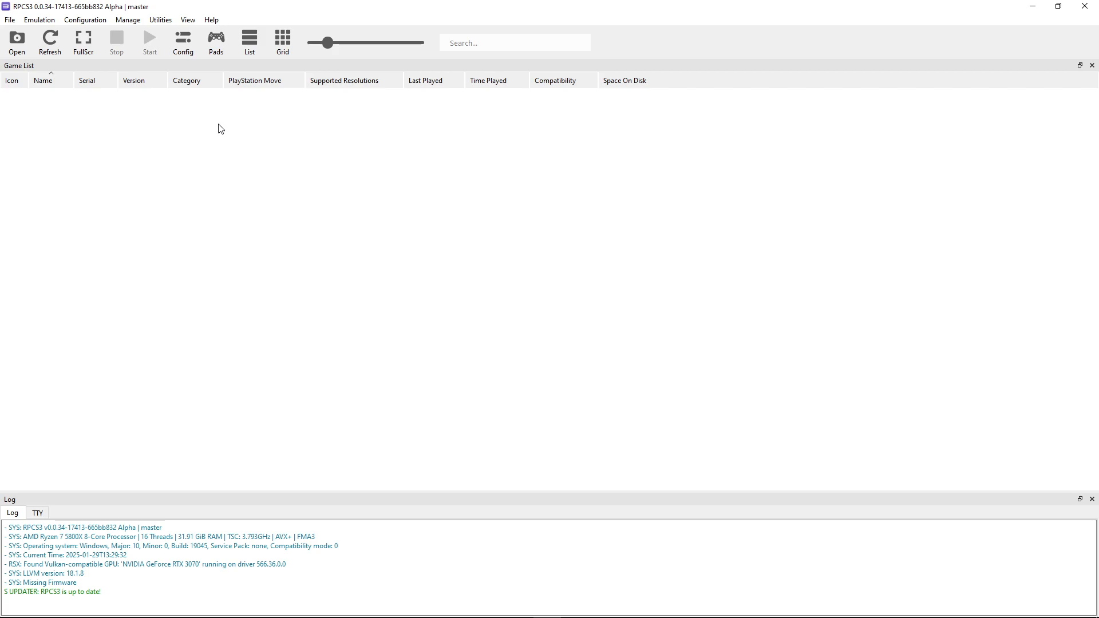
pyautogui.click(407, 607)
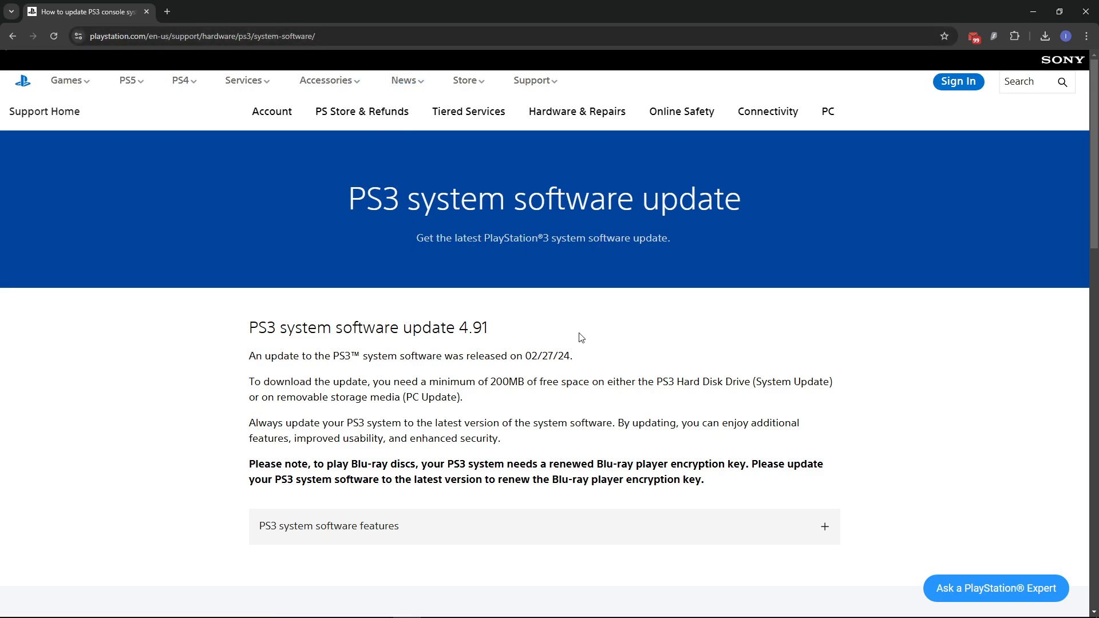
# Expand the Update using a computer section on the PS3 system software update page
pyautogui.press('F11')
pyautogui.scroll(-6, 701, 274)
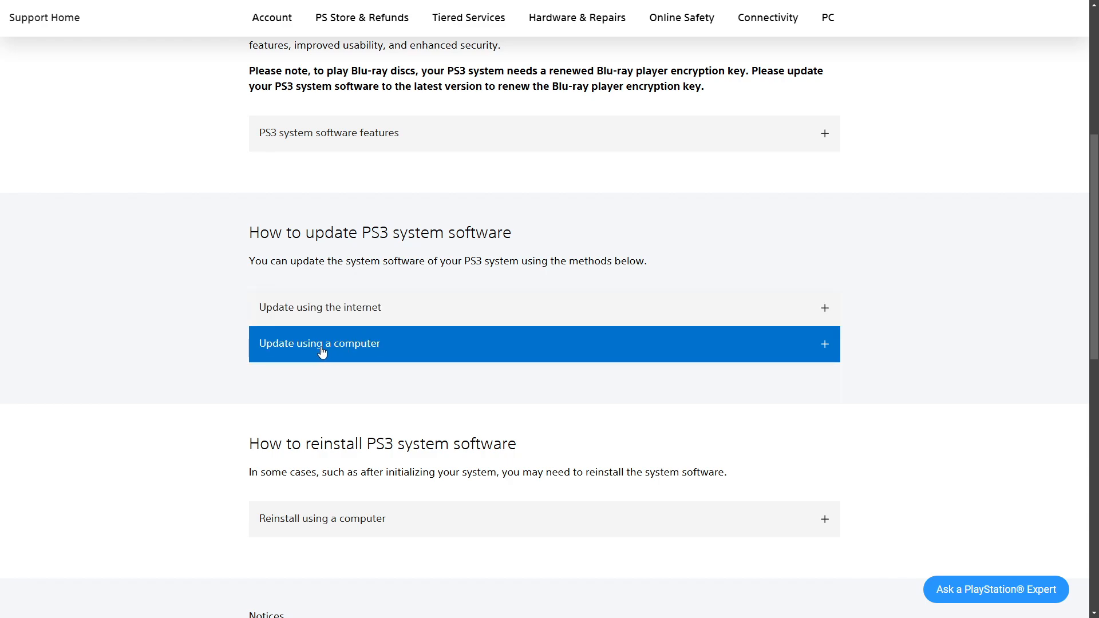
pyautogui.click(413, 355)
pyautogui.scroll(-2, 424, 351)
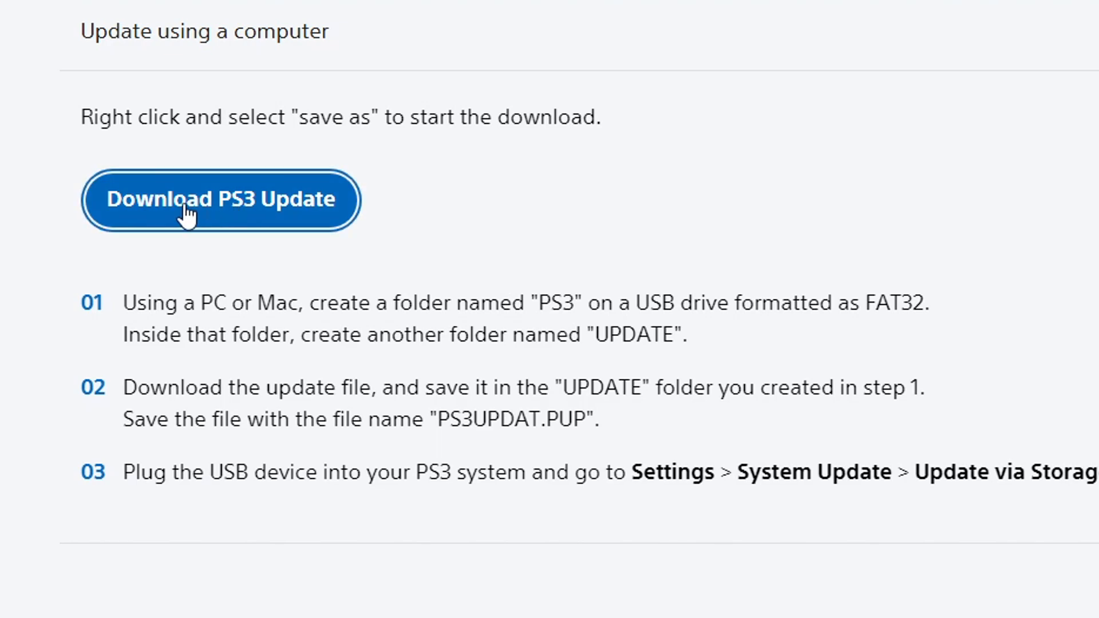
# Copy the link address of the Download PS3 Update button
pyautogui.rightClick(234, 221)
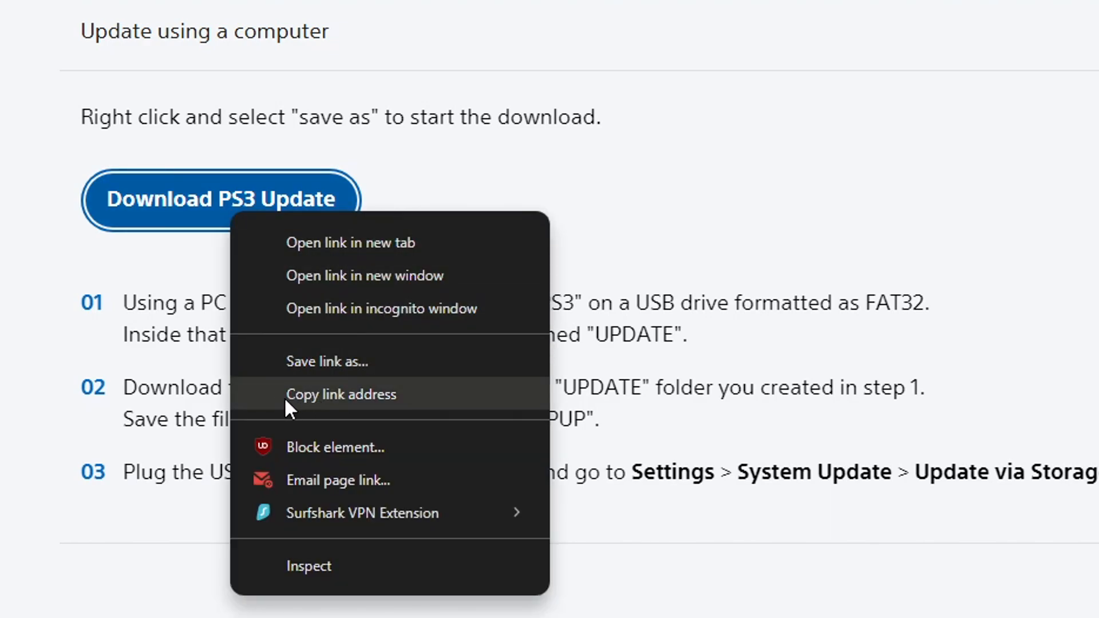
pyautogui.click(408, 404)
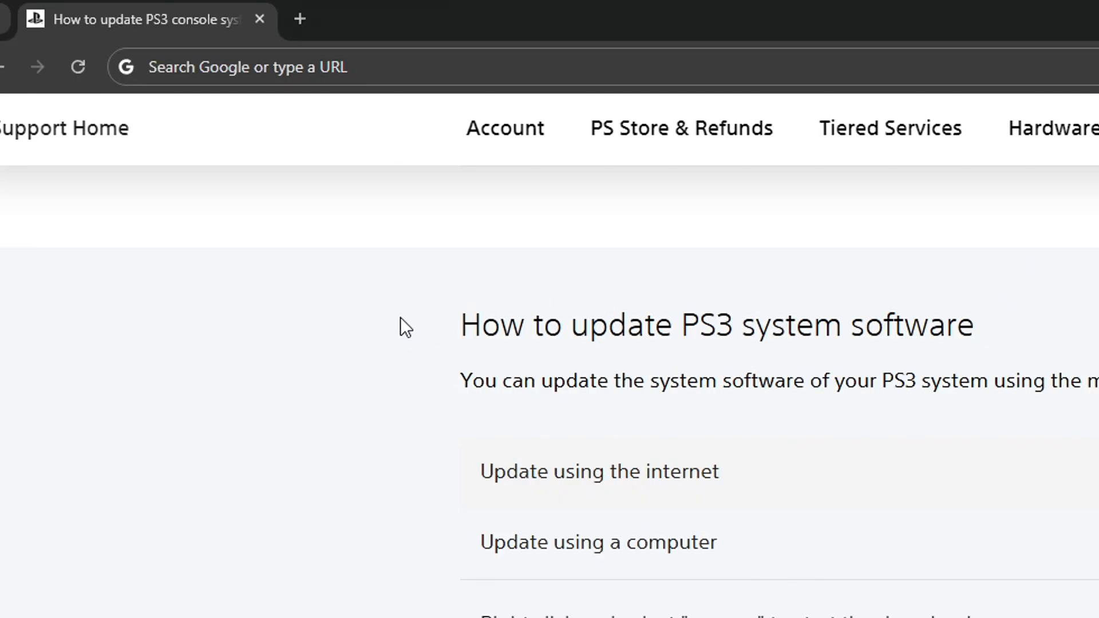
# Download the PS3 update file PS3UPDAT.PUP from the copied link into the RPCS3 folder
pyautogui.click(321, 66)
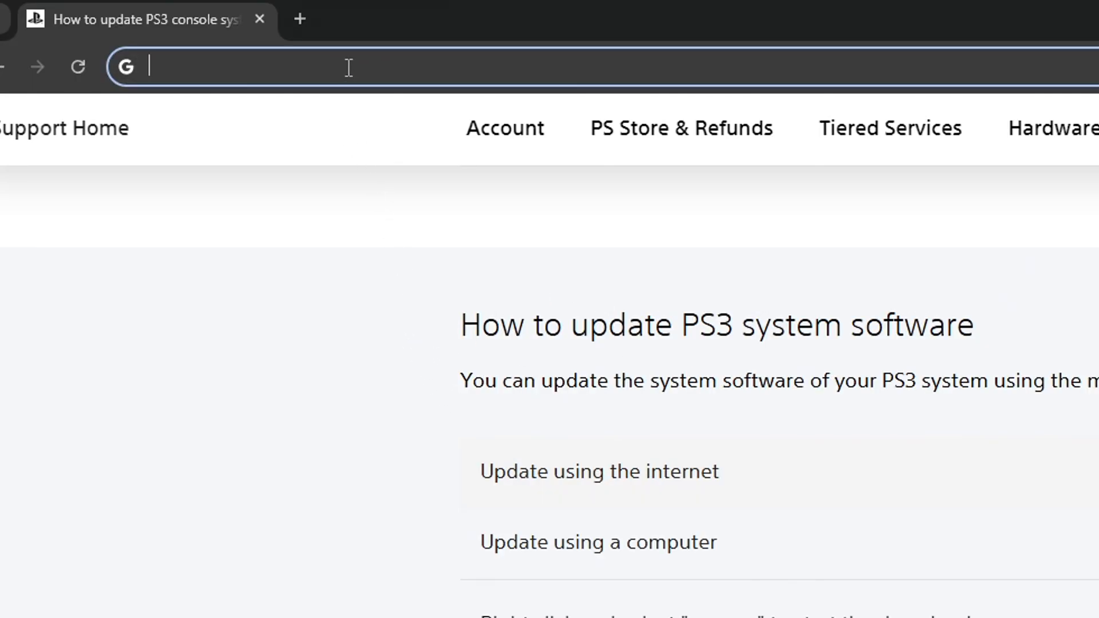
pyautogui.rightClick(313, 66)
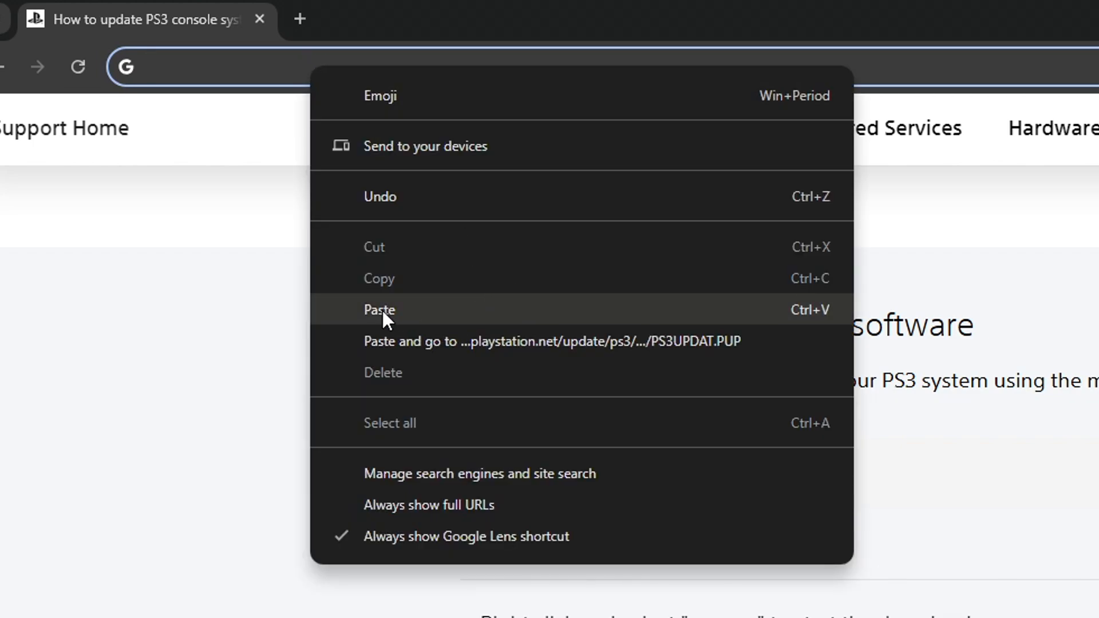
pyautogui.click(798, 315)
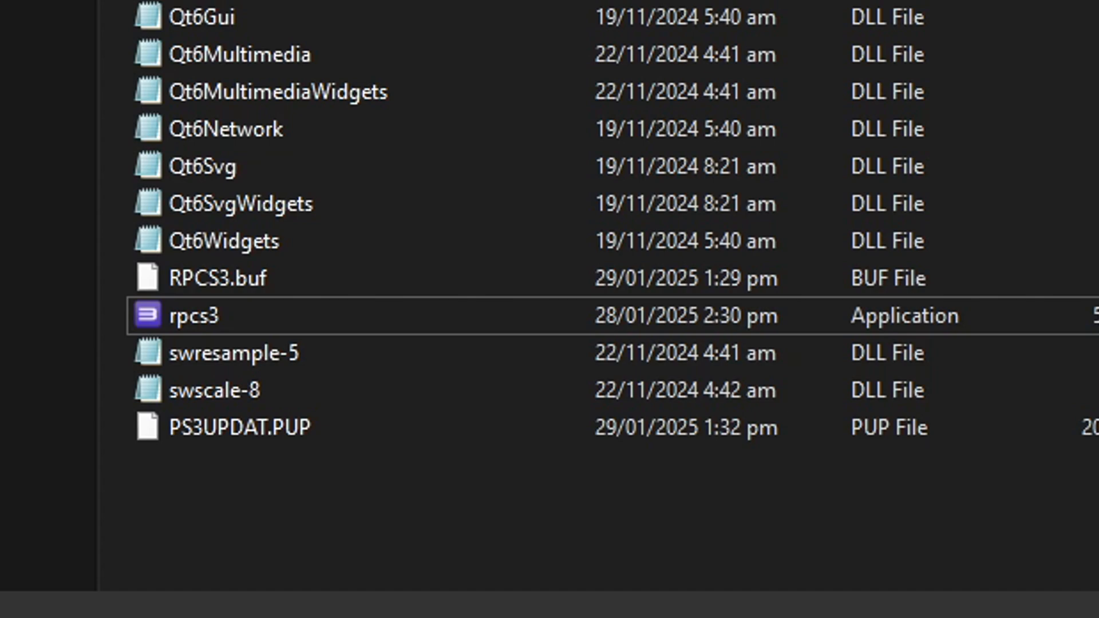
pyautogui.click(229, 433)
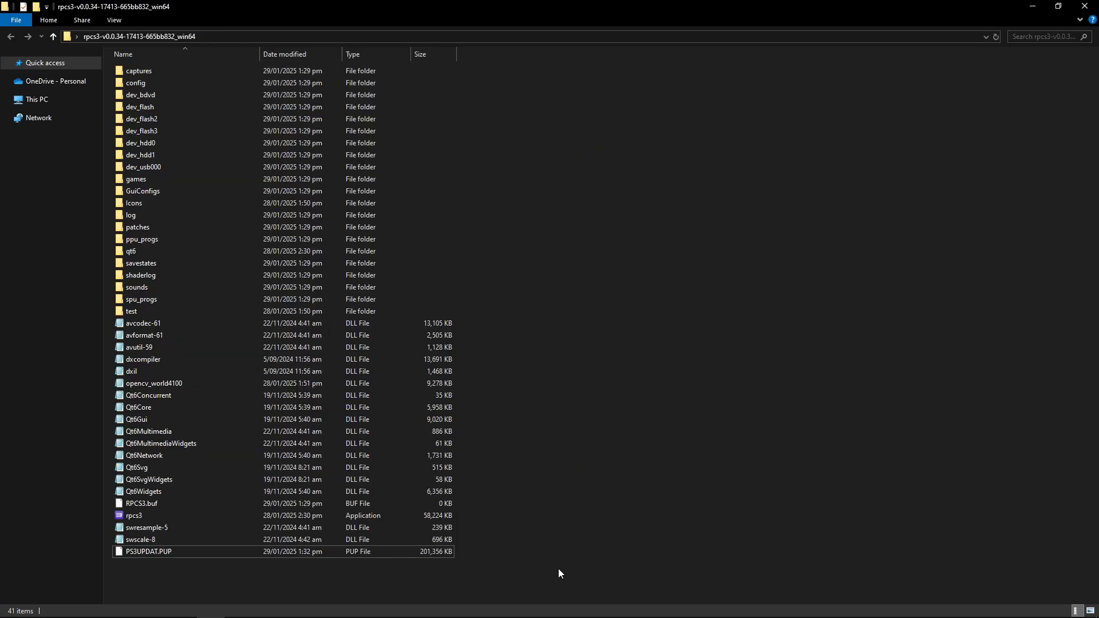
pyautogui.click(550, 610)
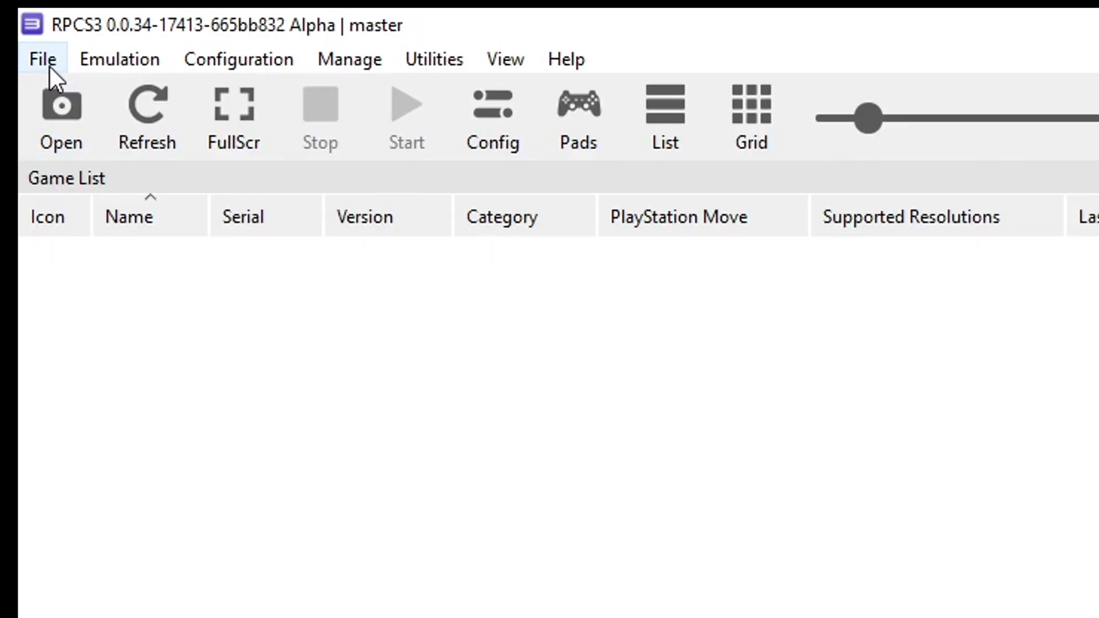
# Install the firmware from PS3UPDAT.PUP in the RPCS3 folder, showing all file types, and dismiss the success message
pyautogui.click(46, 66)
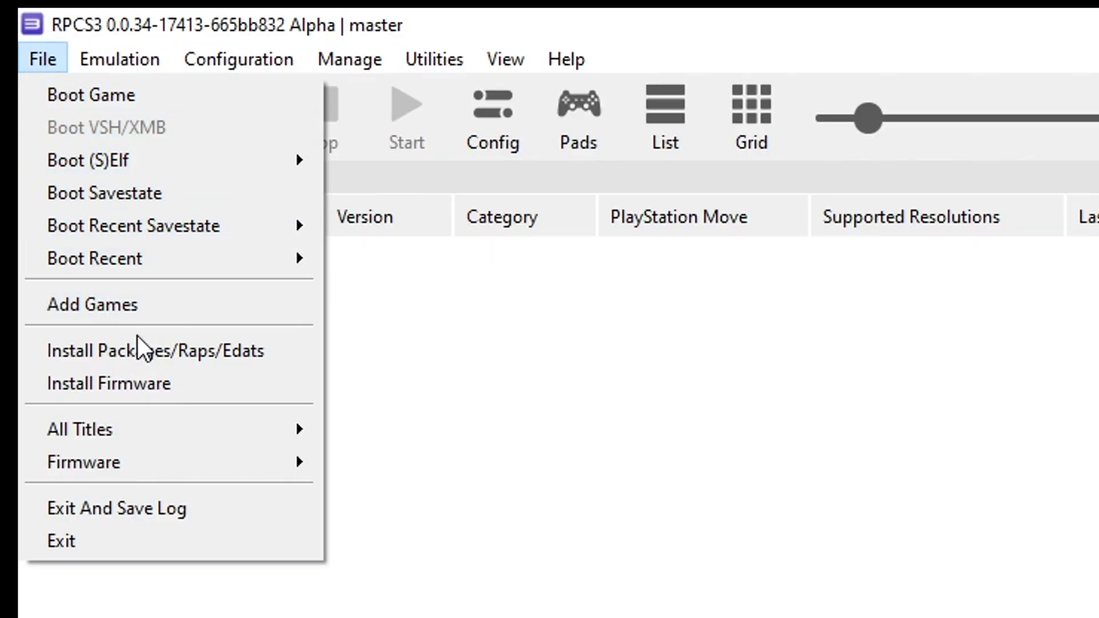
pyautogui.click(186, 395)
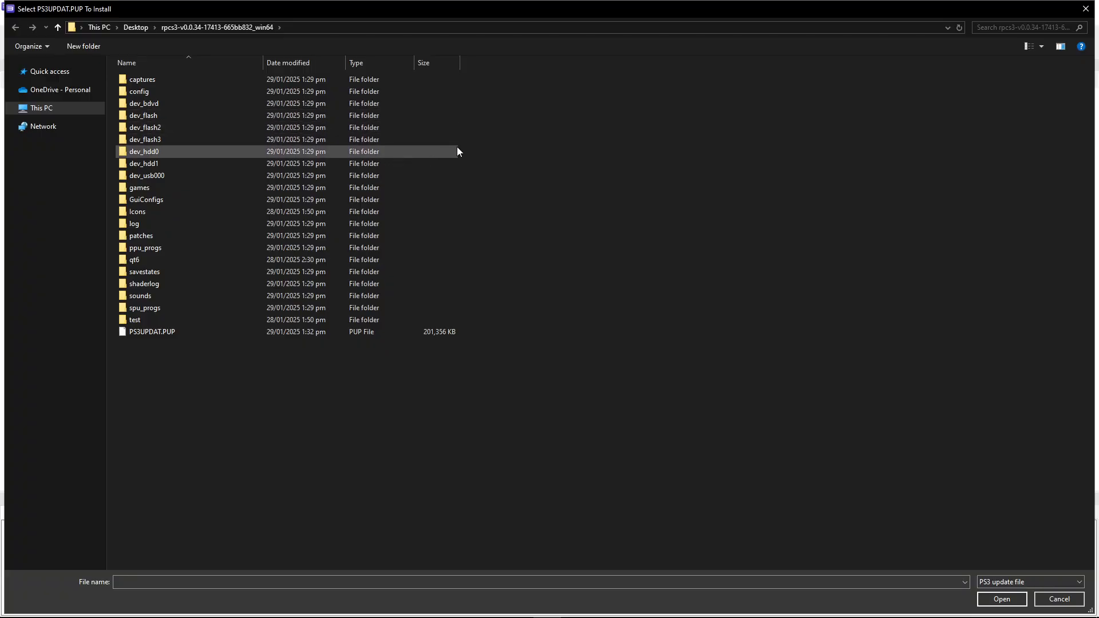
pyautogui.click(149, 335)
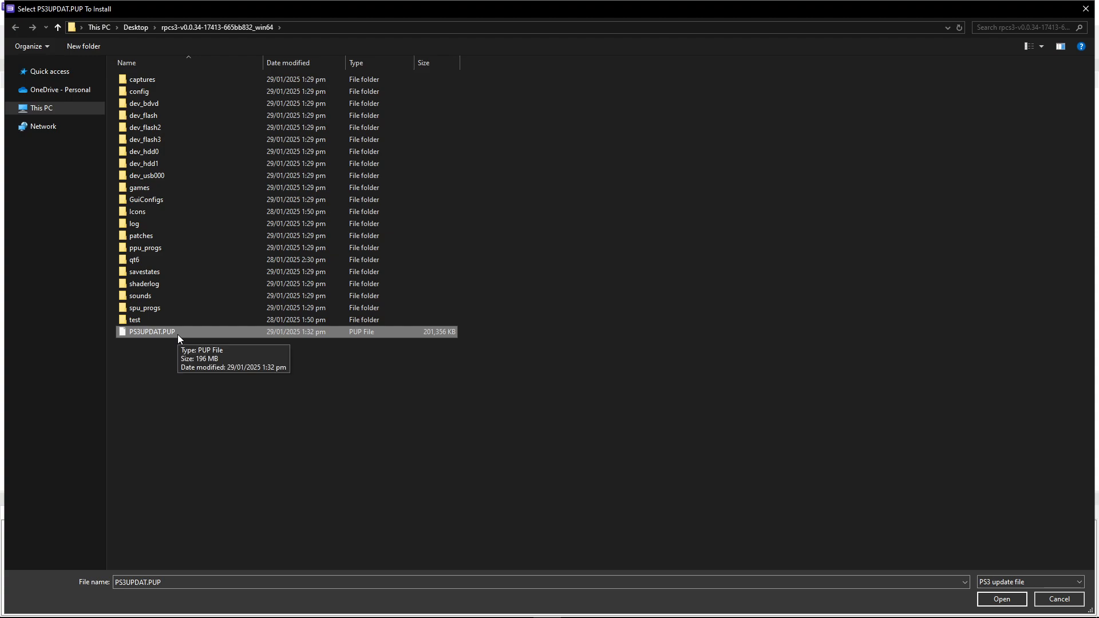
pyautogui.click(287, 340)
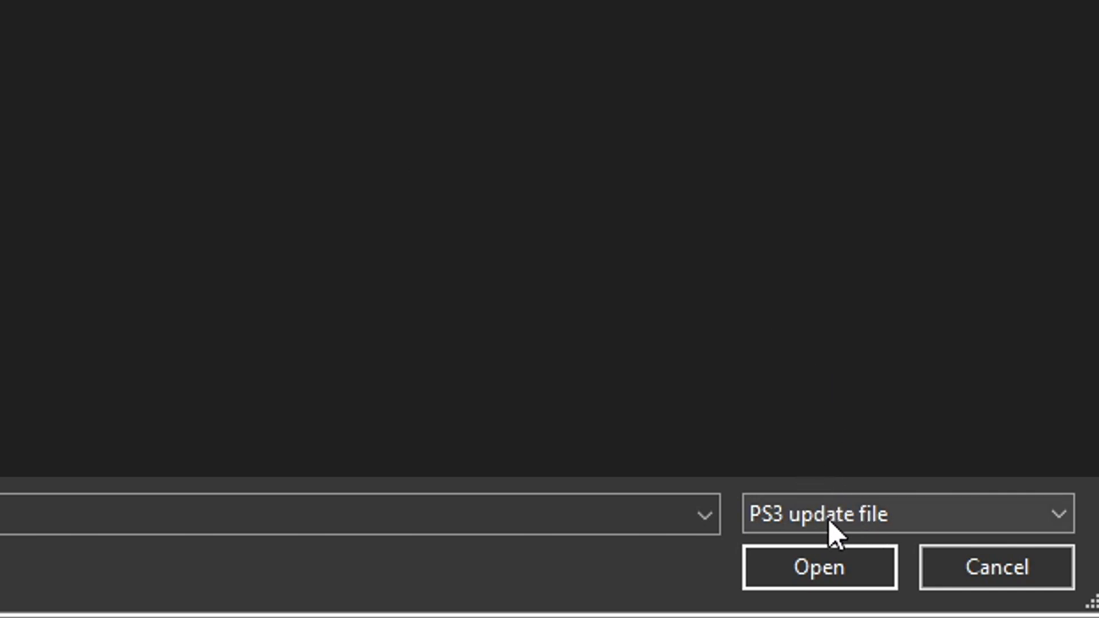
pyautogui.click(903, 513)
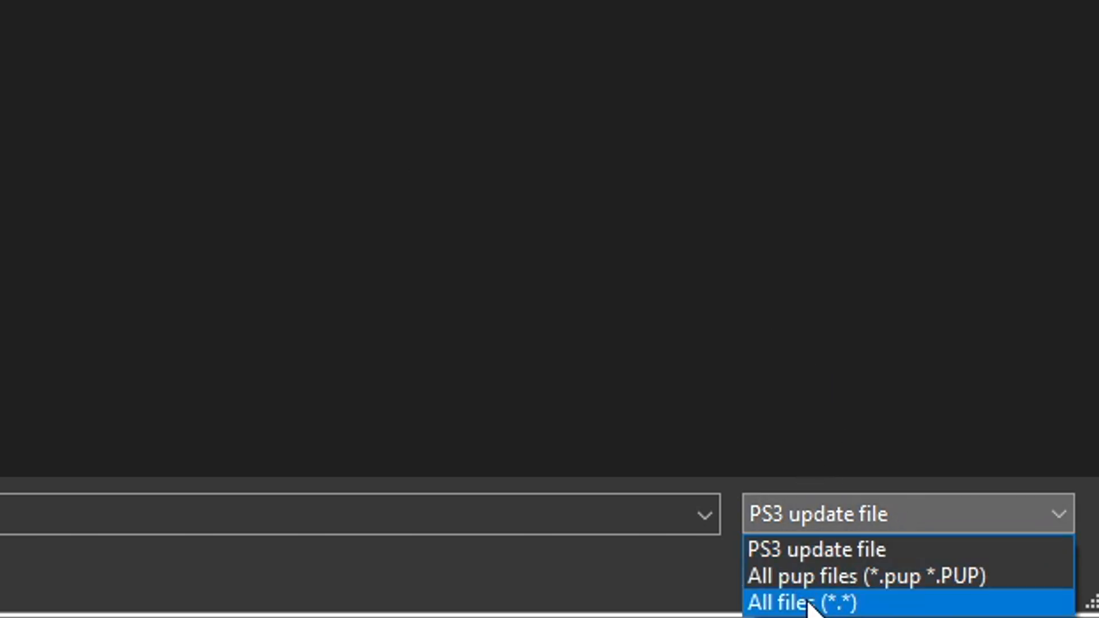
pyautogui.click(858, 602)
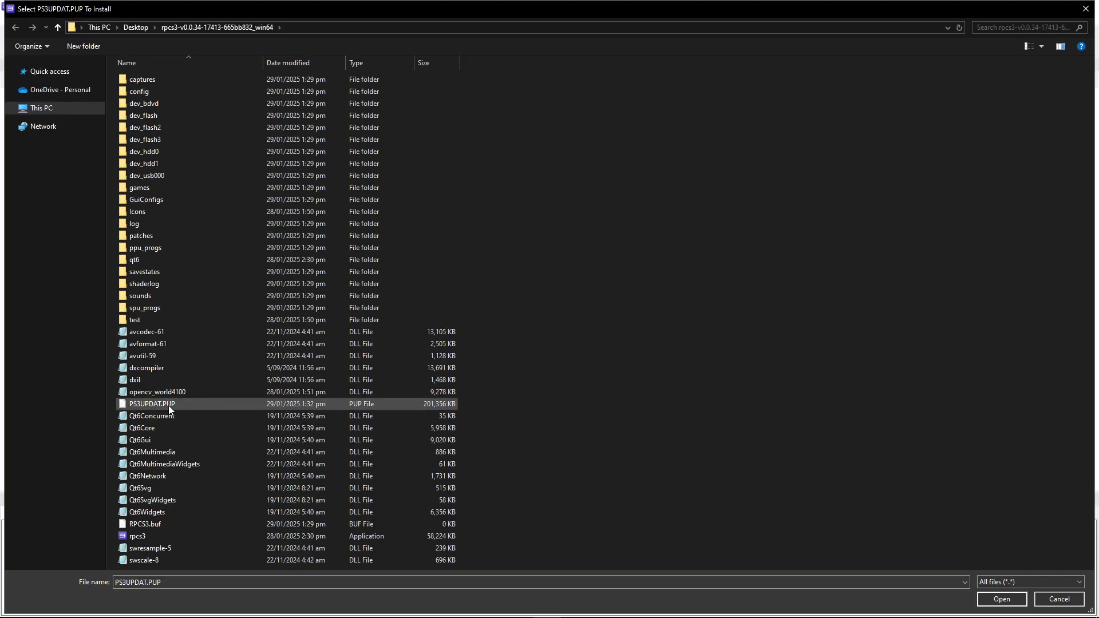
pyautogui.click(194, 405)
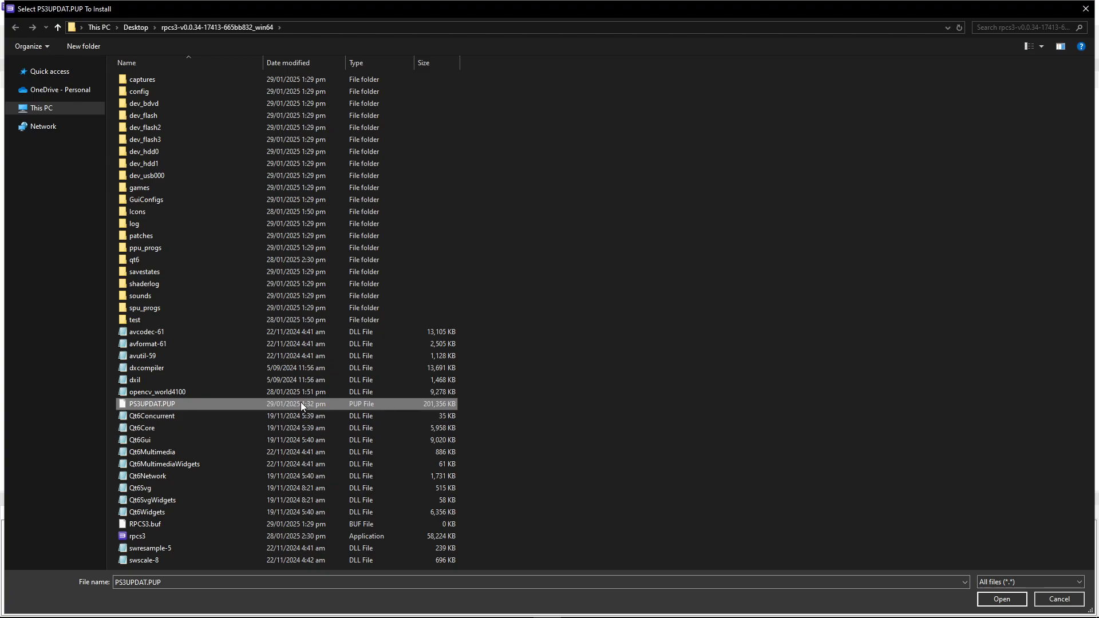
pyautogui.doubleClick(198, 403)
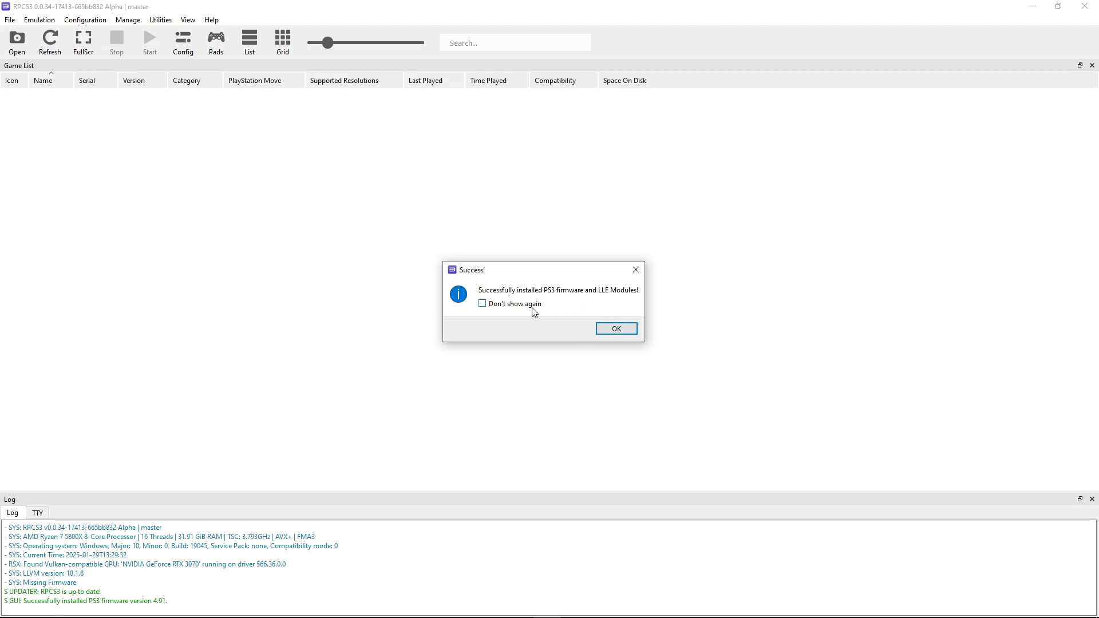
pyautogui.click(609, 331)
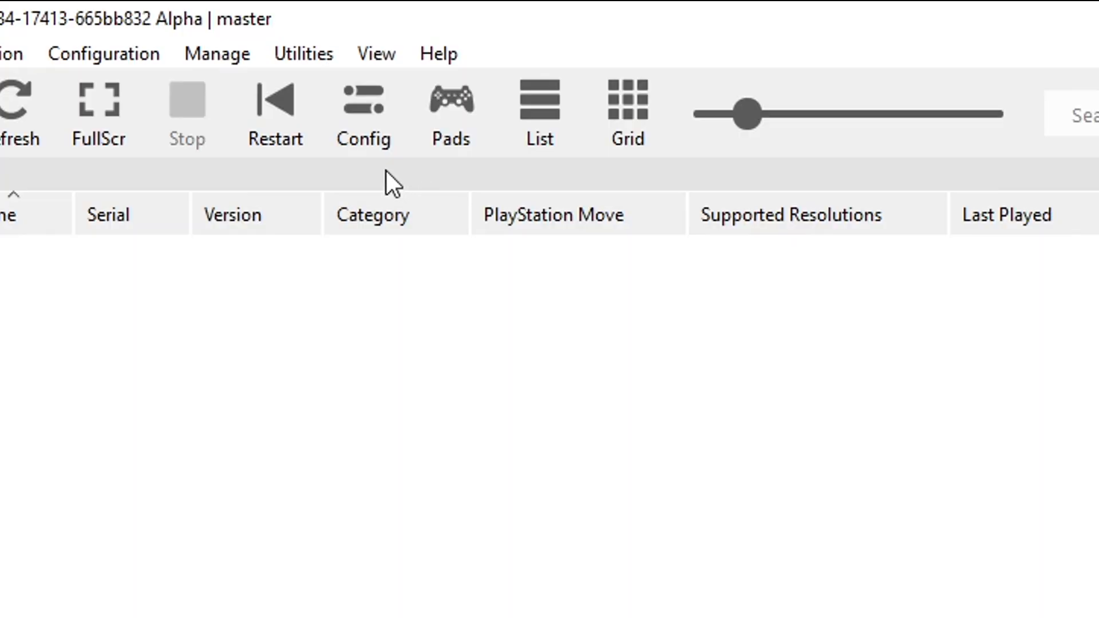
# Open and close the emulator's Settings dialog, then exit the emulator
pyautogui.click(383, 137)
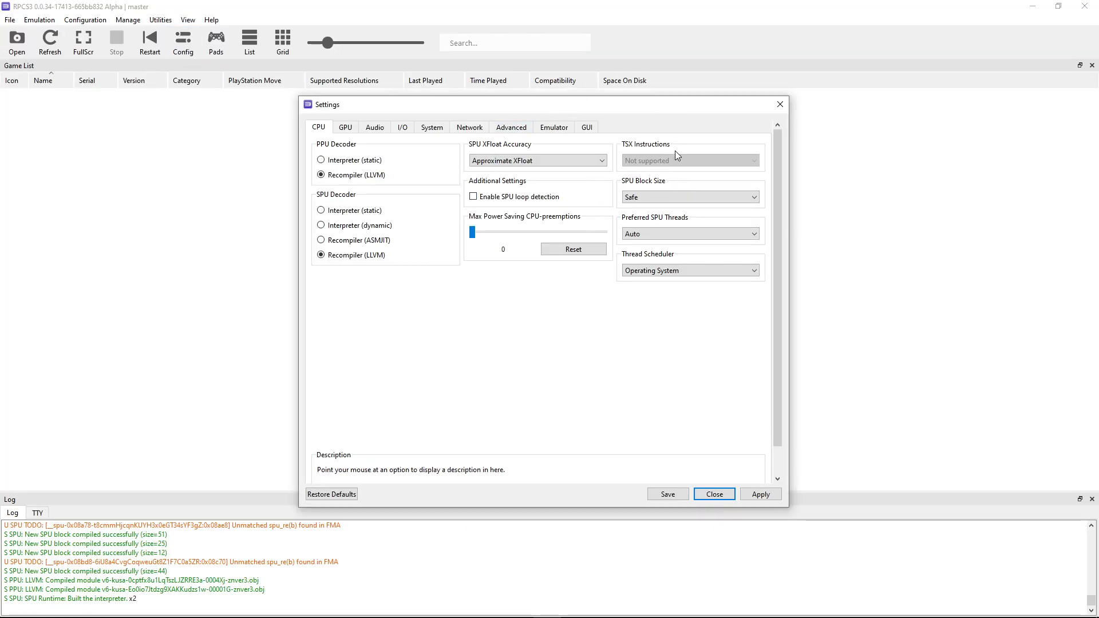
pyautogui.click(779, 105)
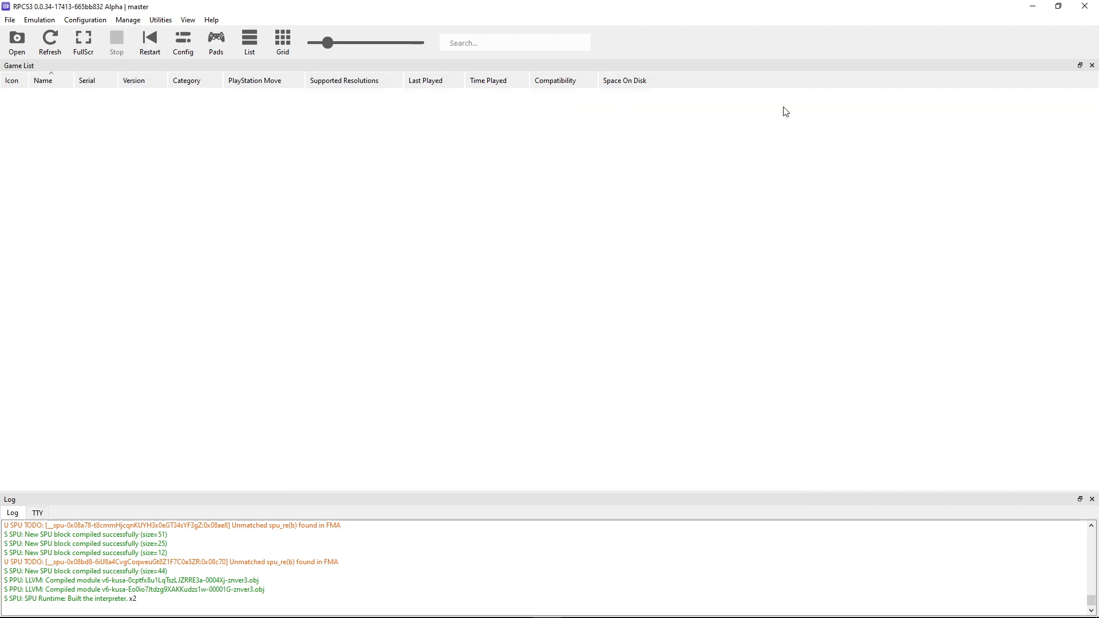
pyautogui.click(1085, 6)
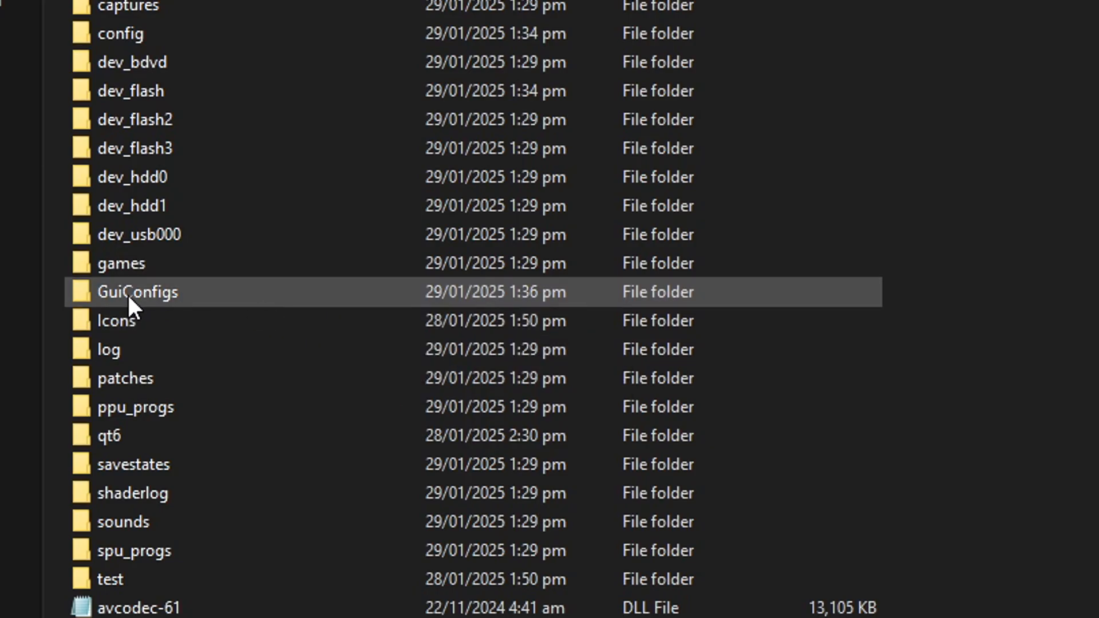
# Open the GuiConfigs folder inside the RPCS3 folder
pyautogui.click(195, 303)
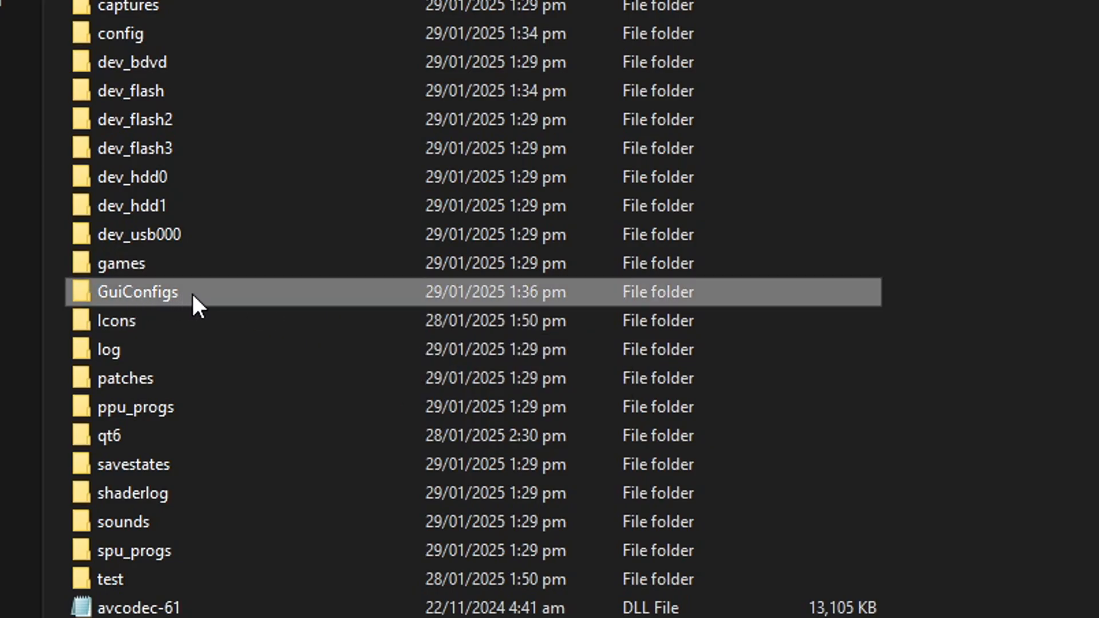
pyautogui.moveTo(212, 298)
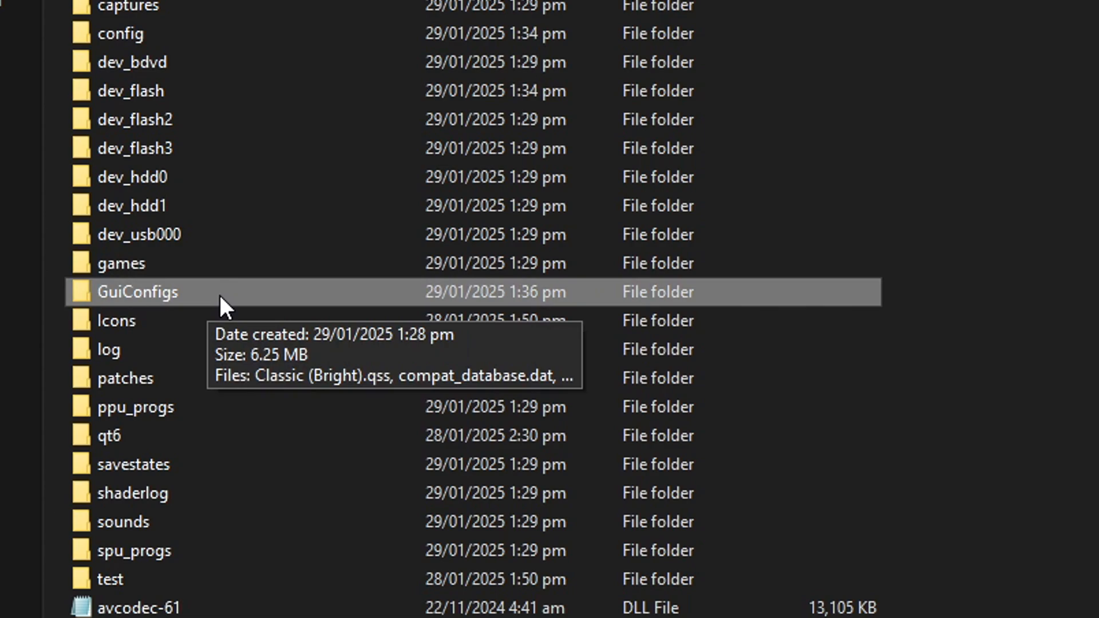
pyautogui.doubleClick(224, 290)
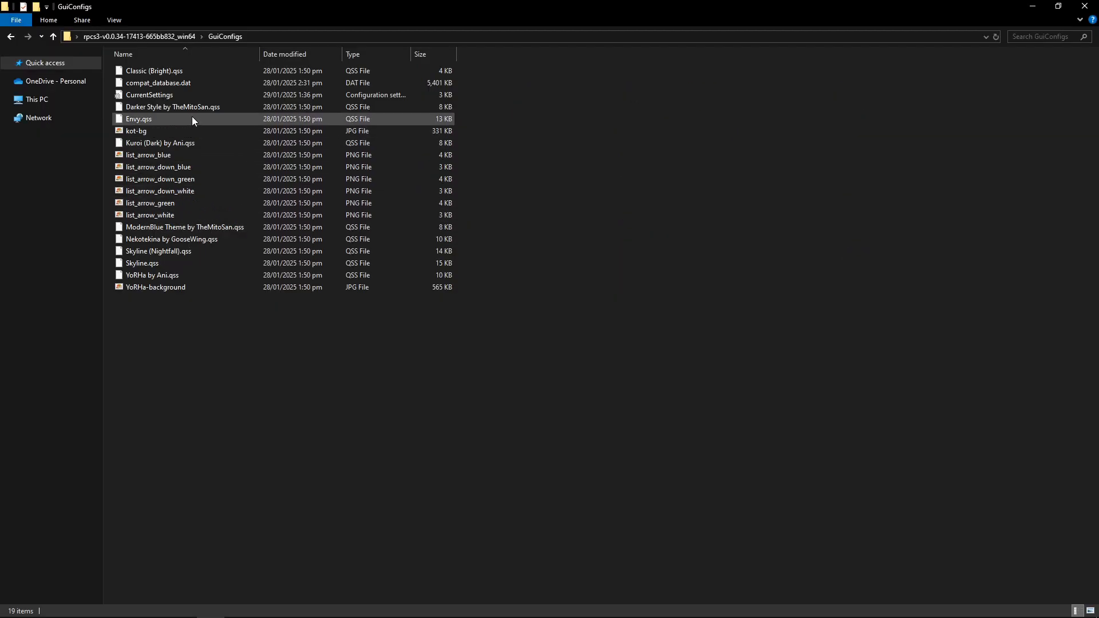
pyautogui.click(179, 95)
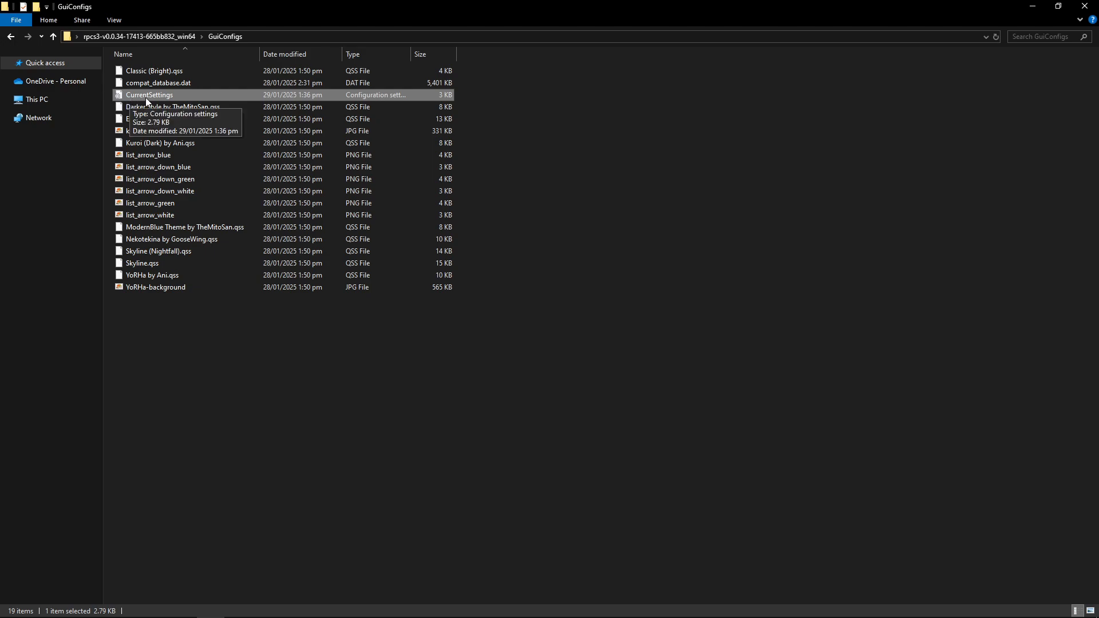
pyautogui.click(484, 119)
pyautogui.click(201, 100)
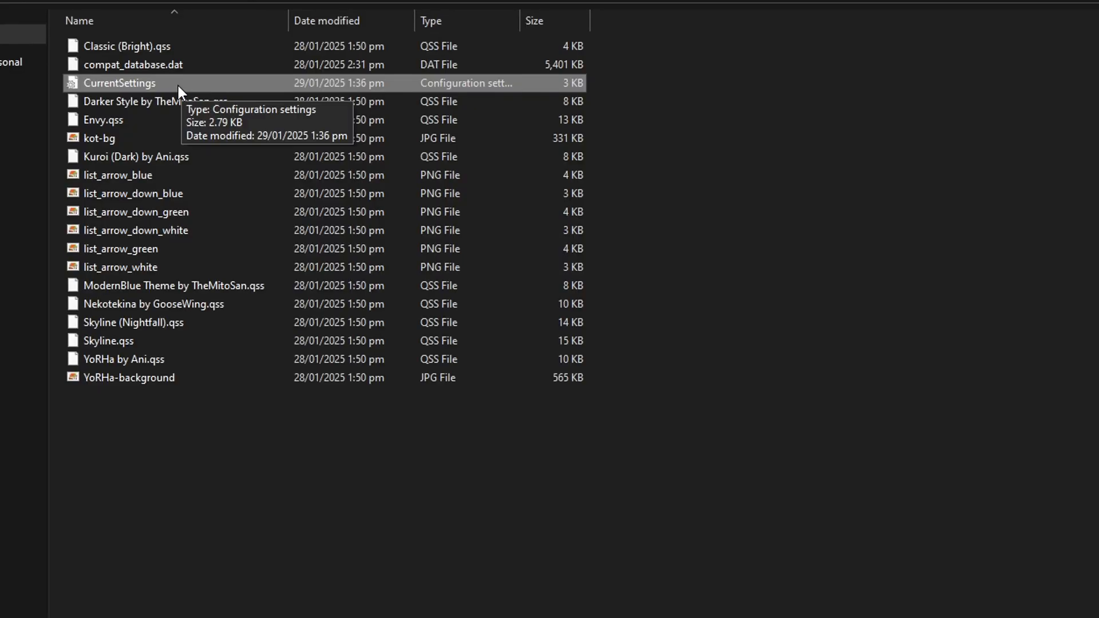
pyautogui.click(172, 83)
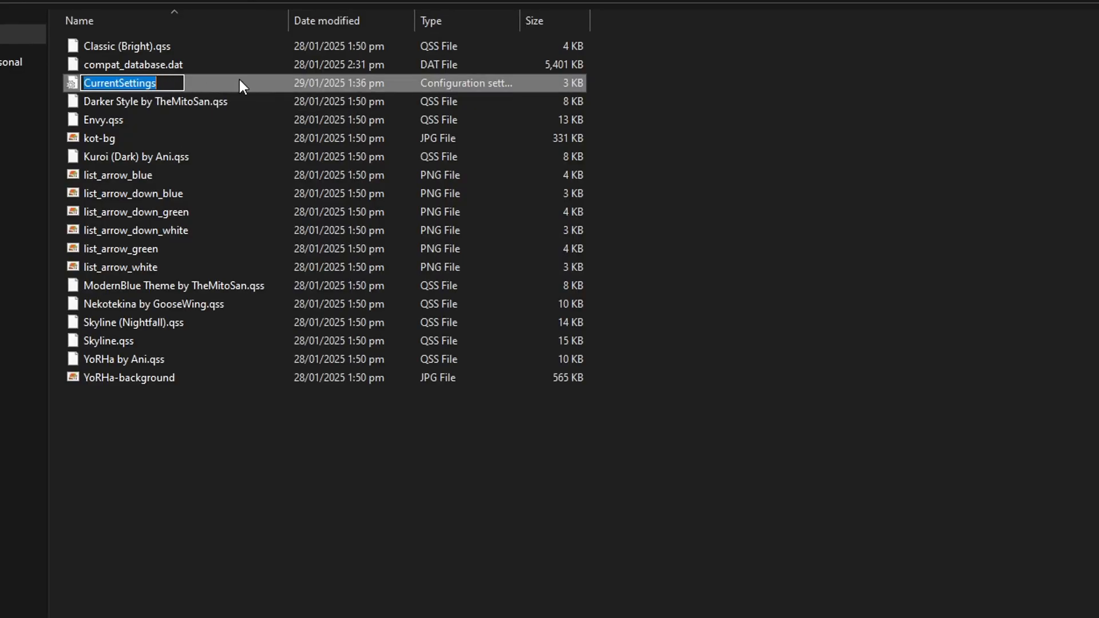
pyautogui.rightClick(207, 80)
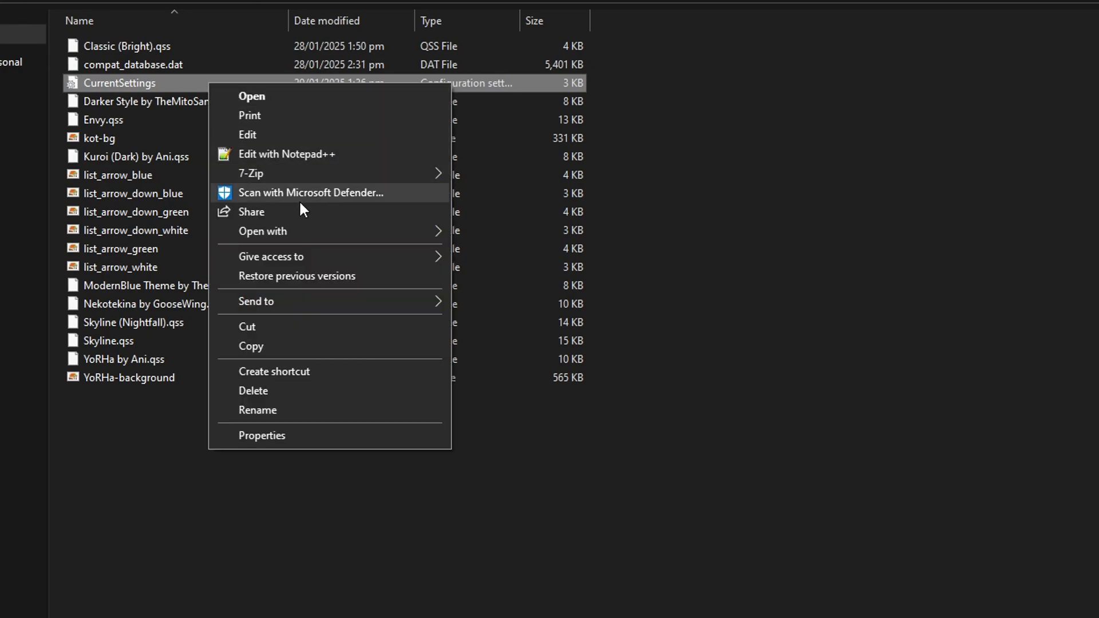
pyautogui.moveTo(281, 232)
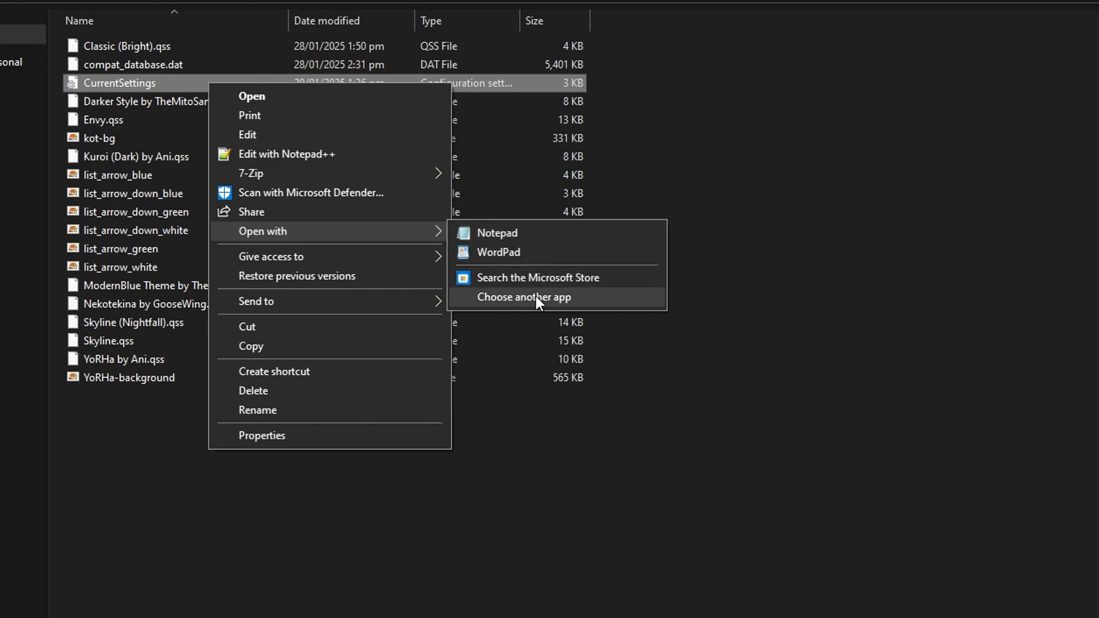
pyautogui.click(582, 297)
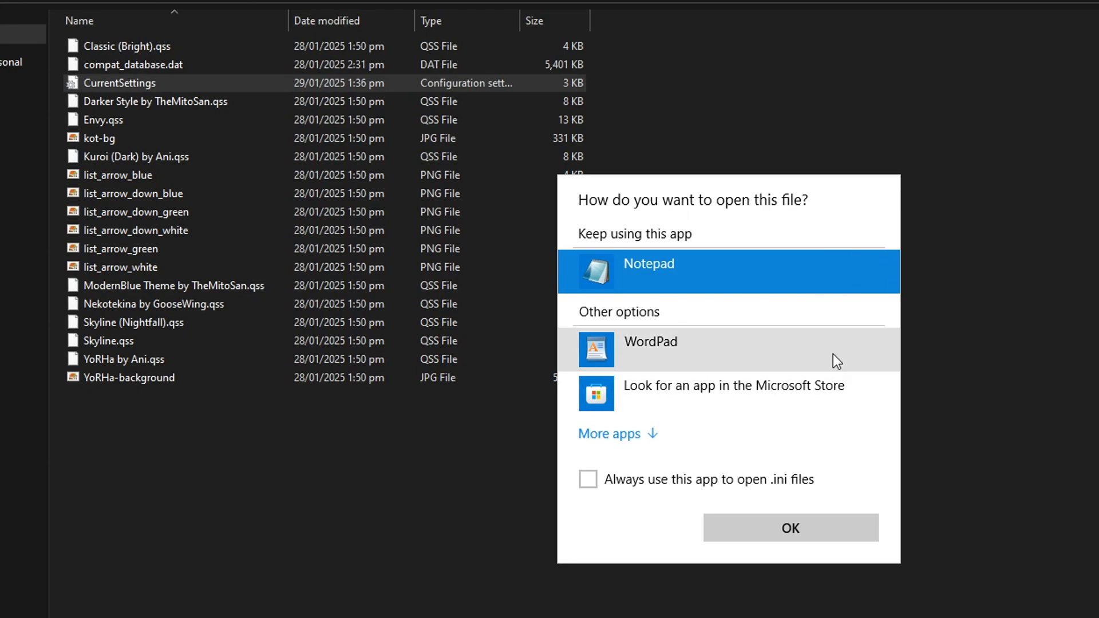
pyautogui.click(653, 435)
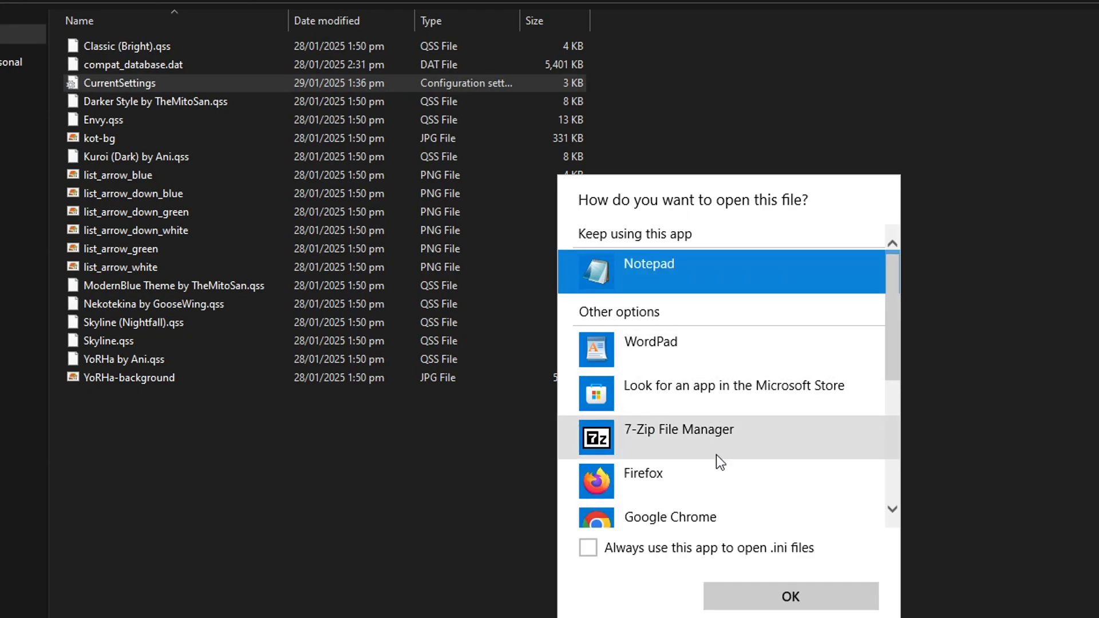
pyautogui.click(1015, 402)
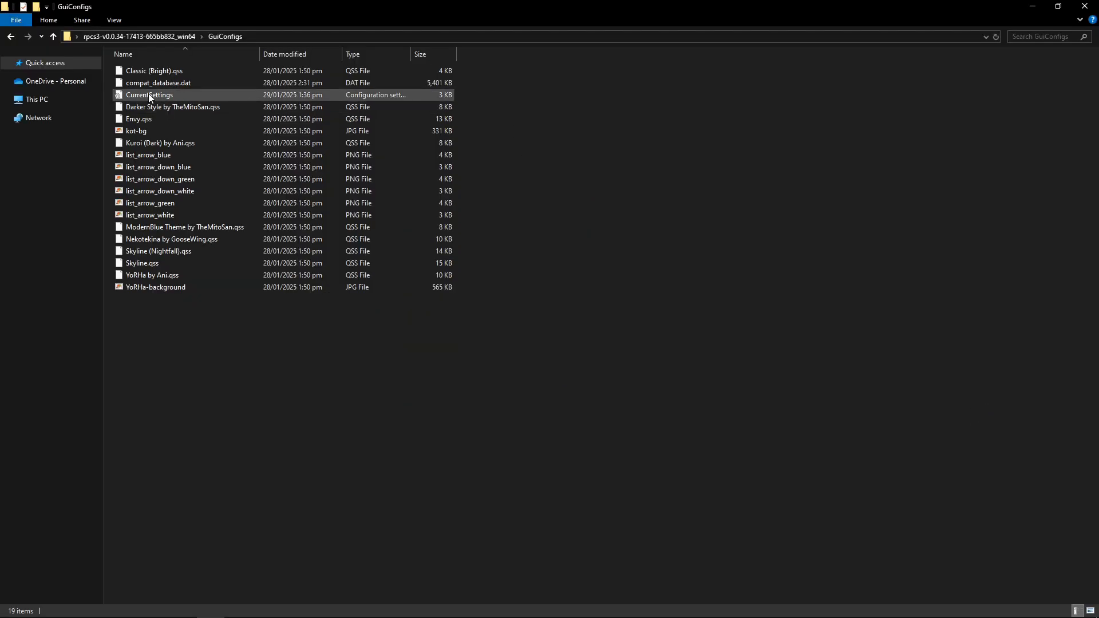
# Open the CurrentSettings file in Notepad
pyautogui.click(149, 97)
pyautogui.doubleClick(184, 96)
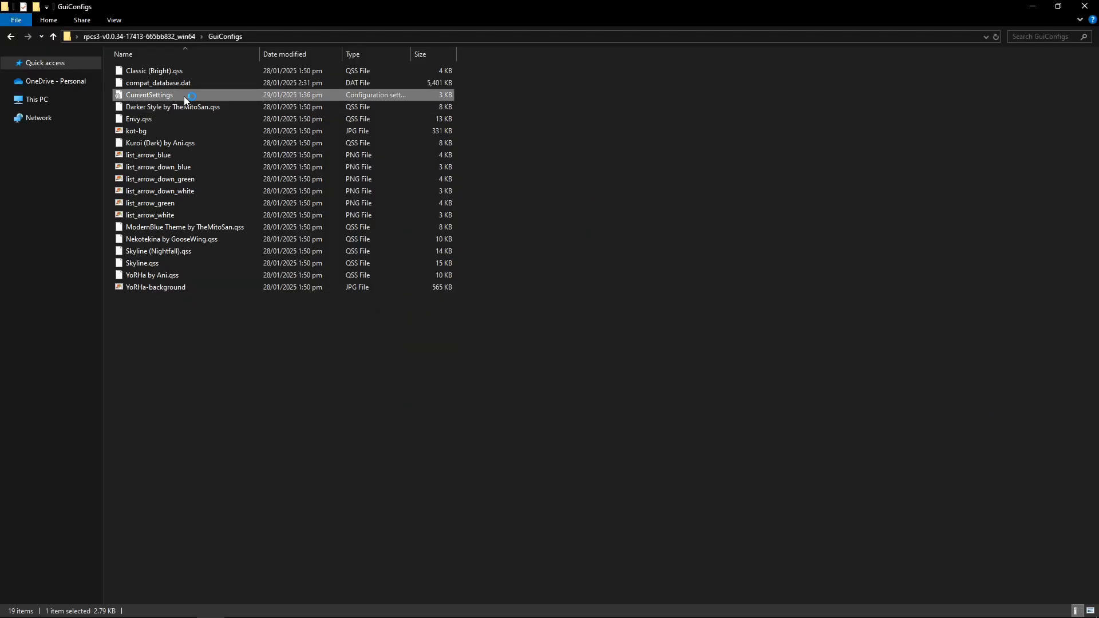
pyautogui.click(562, 228)
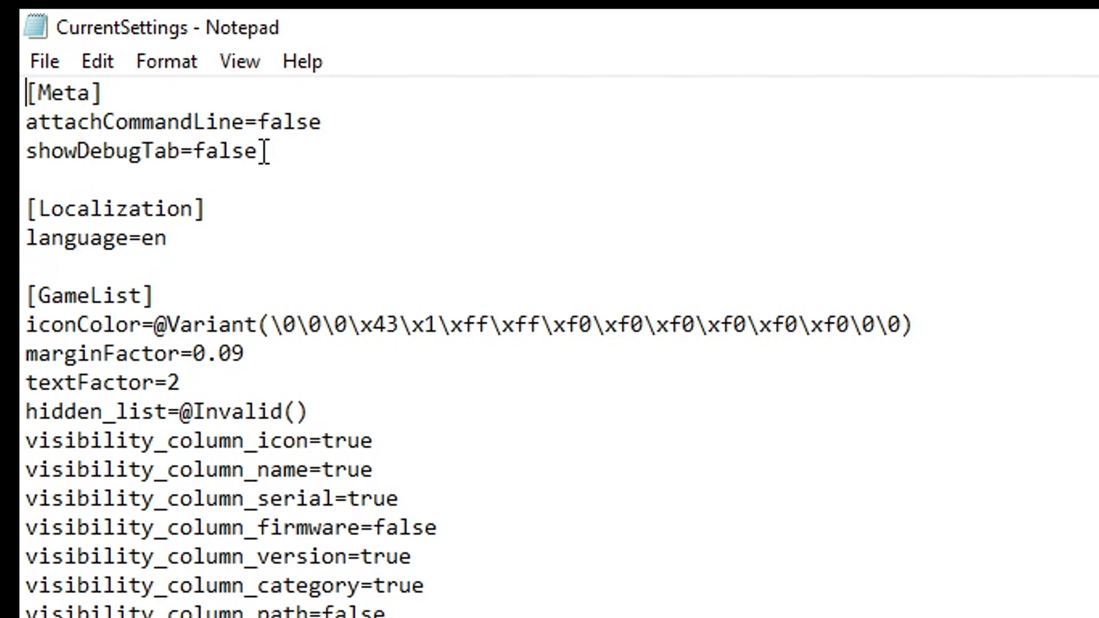
# Change showDebugTab from false to true in the Meta section and save the file
pyautogui.click(261, 151)
pyautogui.press('BackSpace')
pyautogui.press('BackSpace')
pyautogui.press('BackSpace')
pyautogui.press('BackSpace')
pyautogui.press('BackSpace')
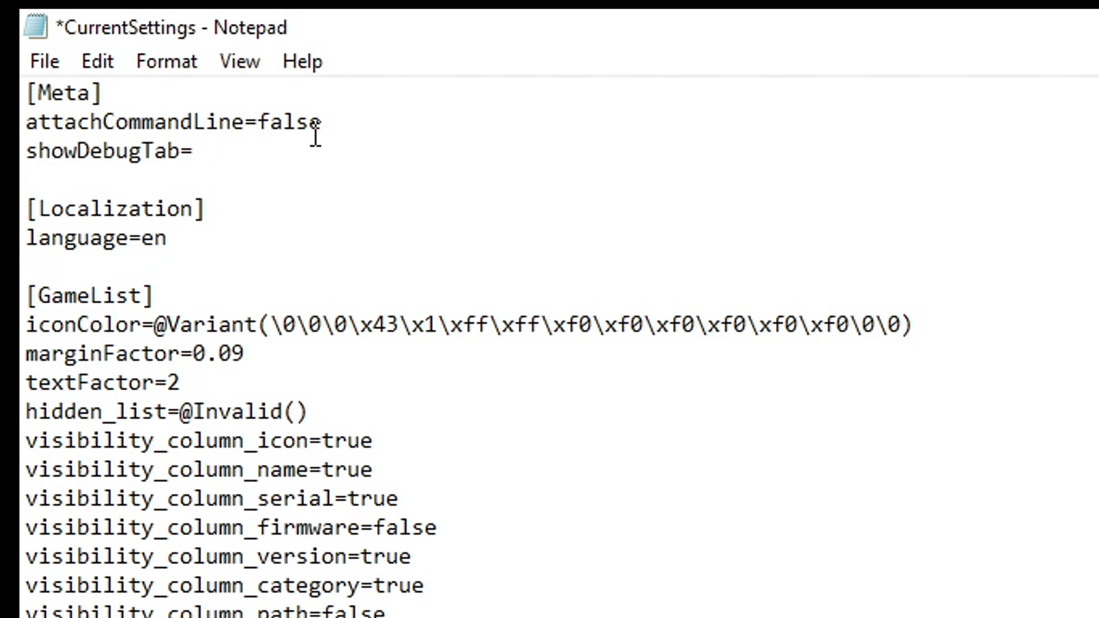
pyautogui.write('true')
pyautogui.click(46, 64)
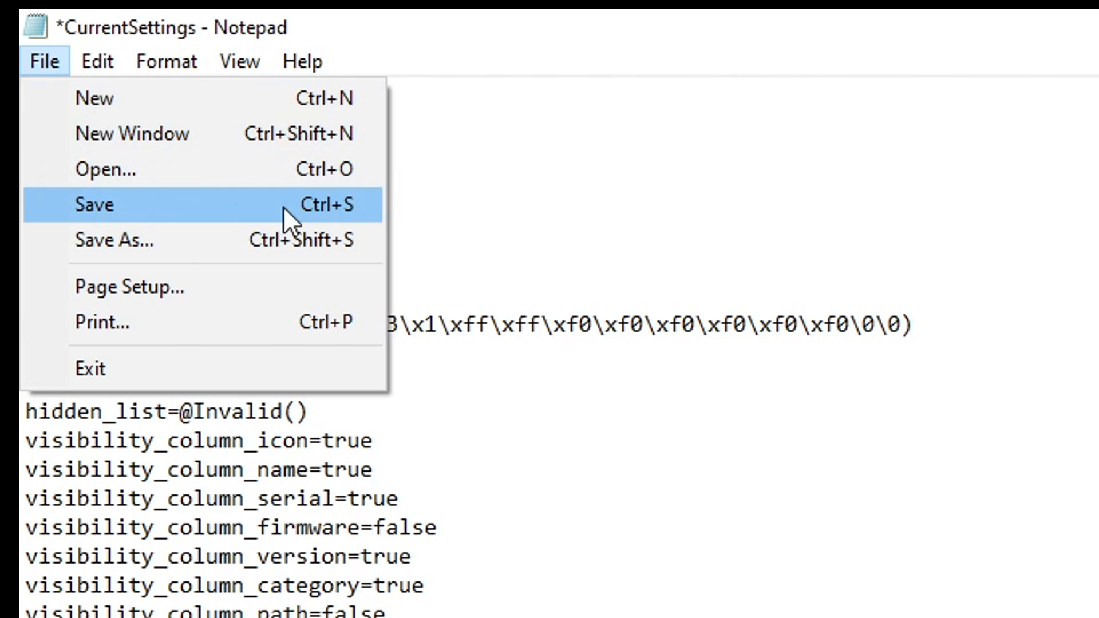
pyautogui.click(335, 211)
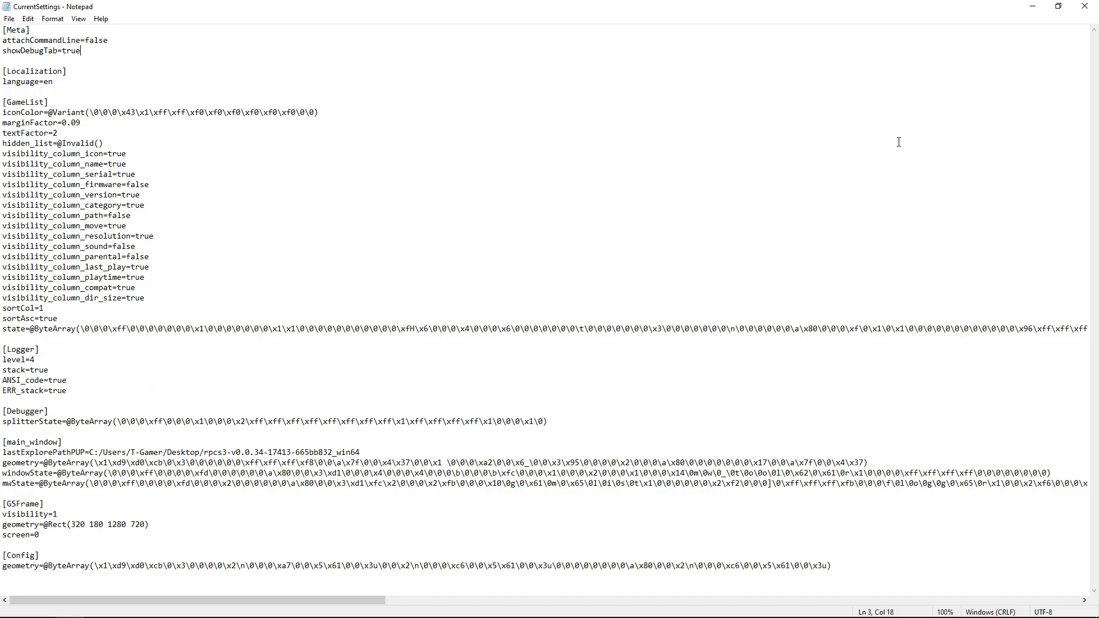
# Close Notepad and relaunch rpcs3 from the RPCS3 folder
pyautogui.click(1085, 5)
pyautogui.click(166, 35)
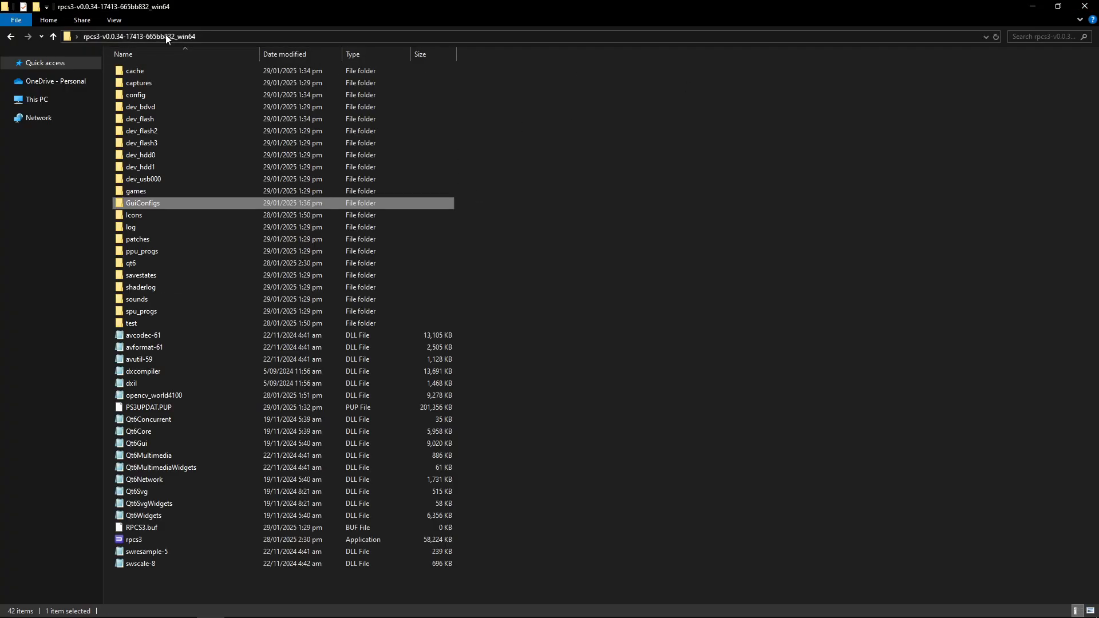
pyautogui.doubleClick(170, 539)
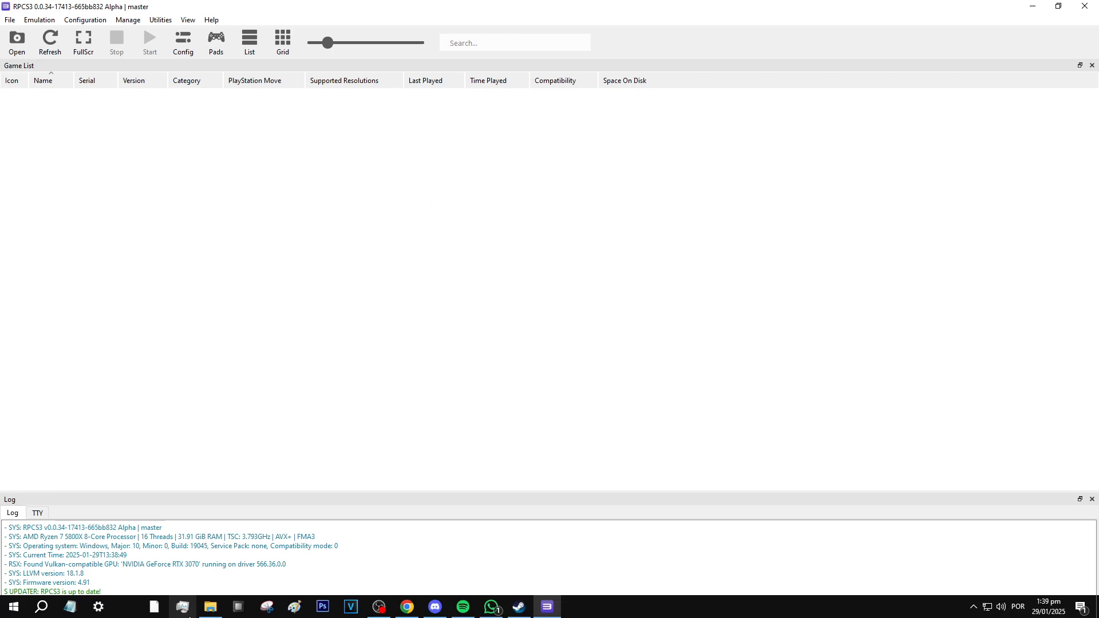
# Browse the games folder in the RPCS3 folder and its Yakuza - Dead Souls (USA) subfolder, then return to RPCS3
pyautogui.click(208, 612)
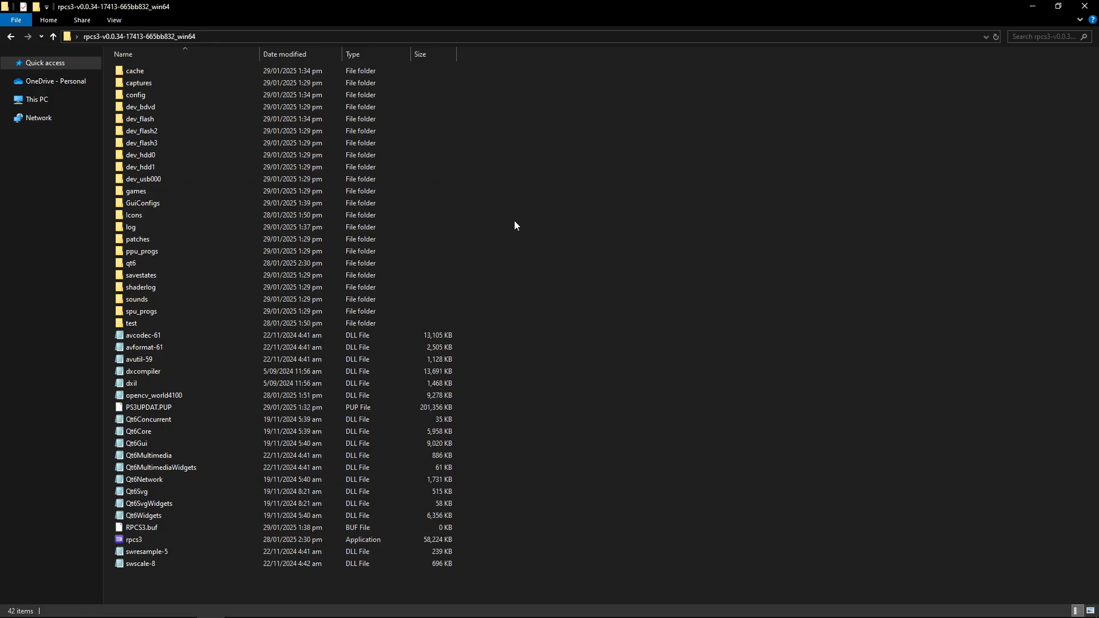
pyautogui.click(145, 193)
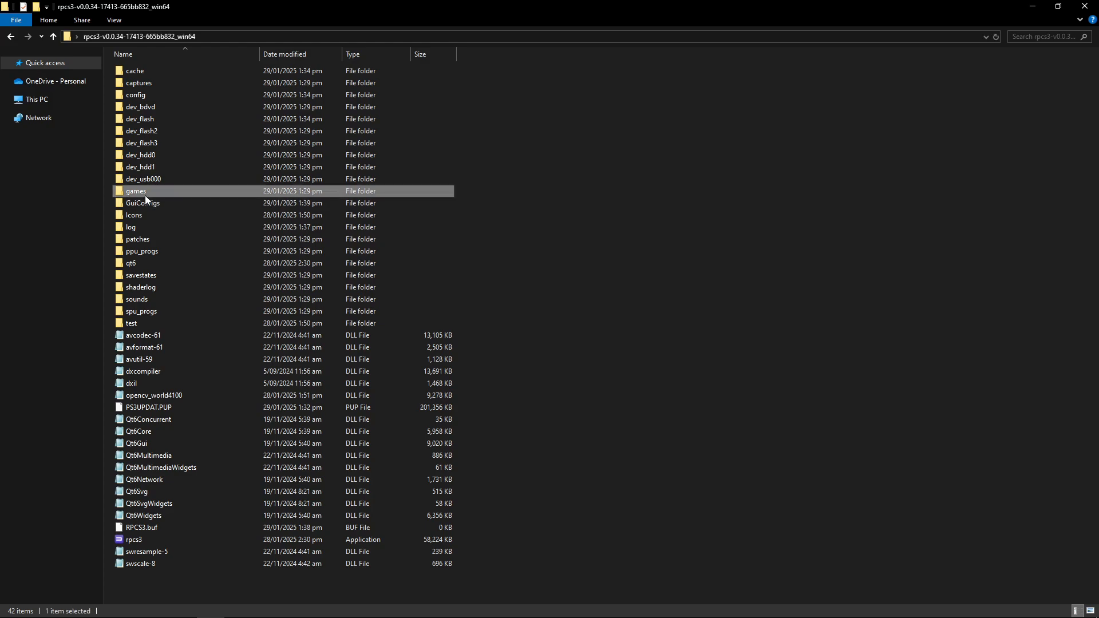
pyautogui.doubleClick(198, 195)
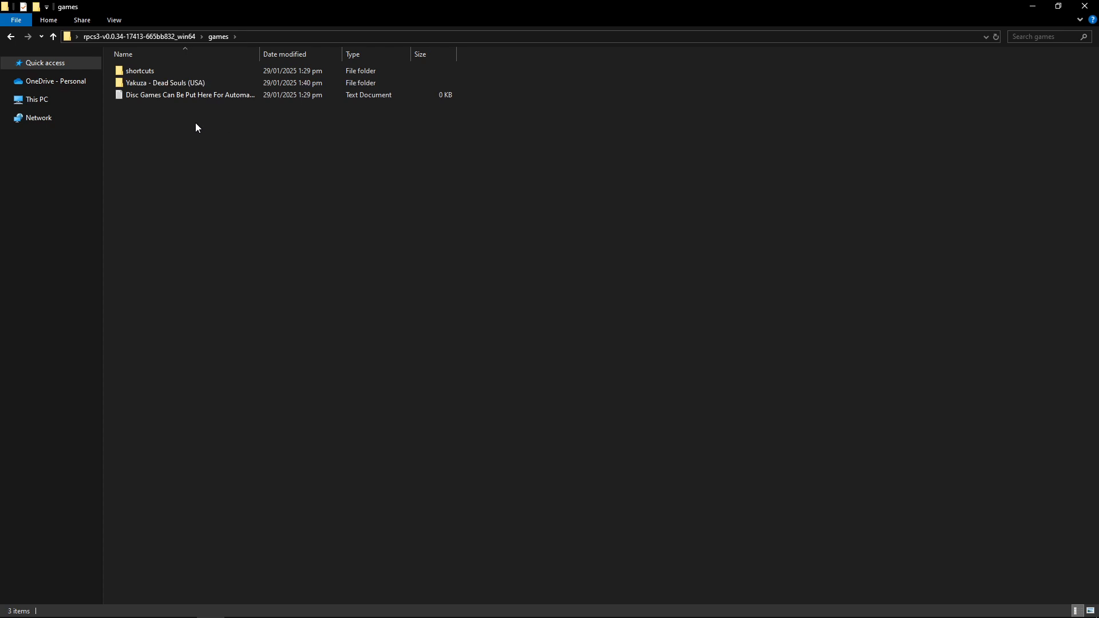
pyautogui.click(193, 86)
pyautogui.doubleClick(194, 85)
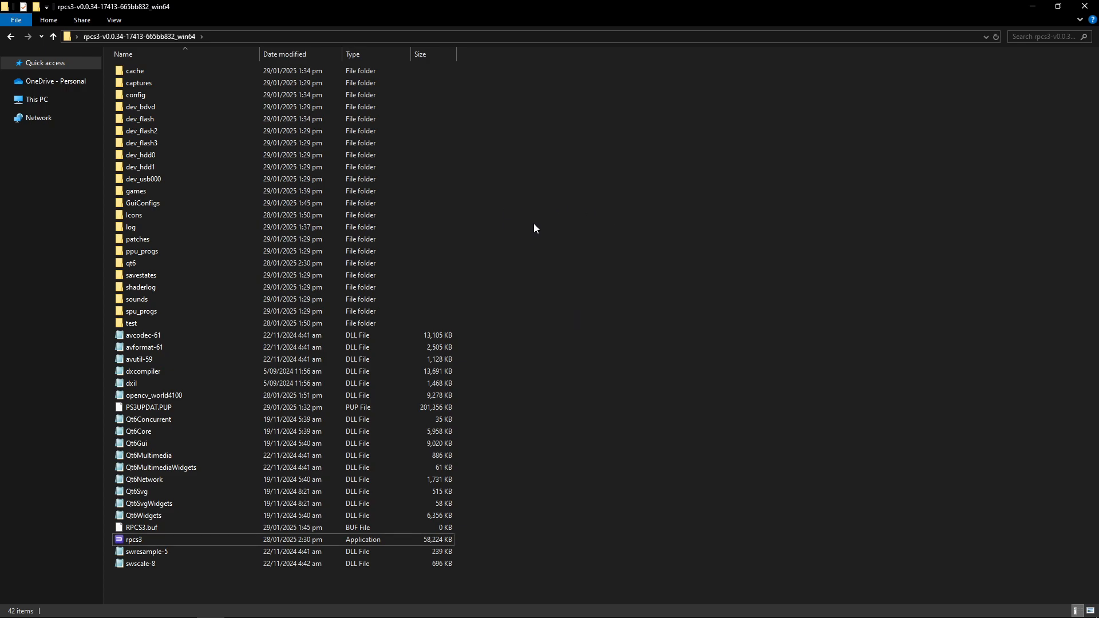
pyautogui.doubleClick(146, 193)
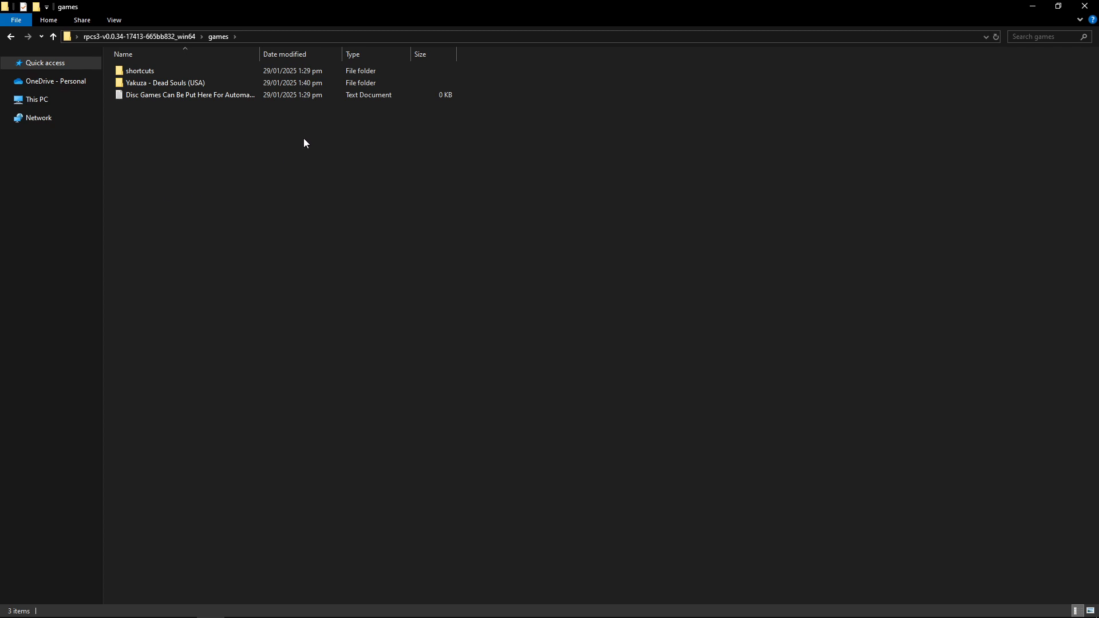
pyautogui.click(165, 36)
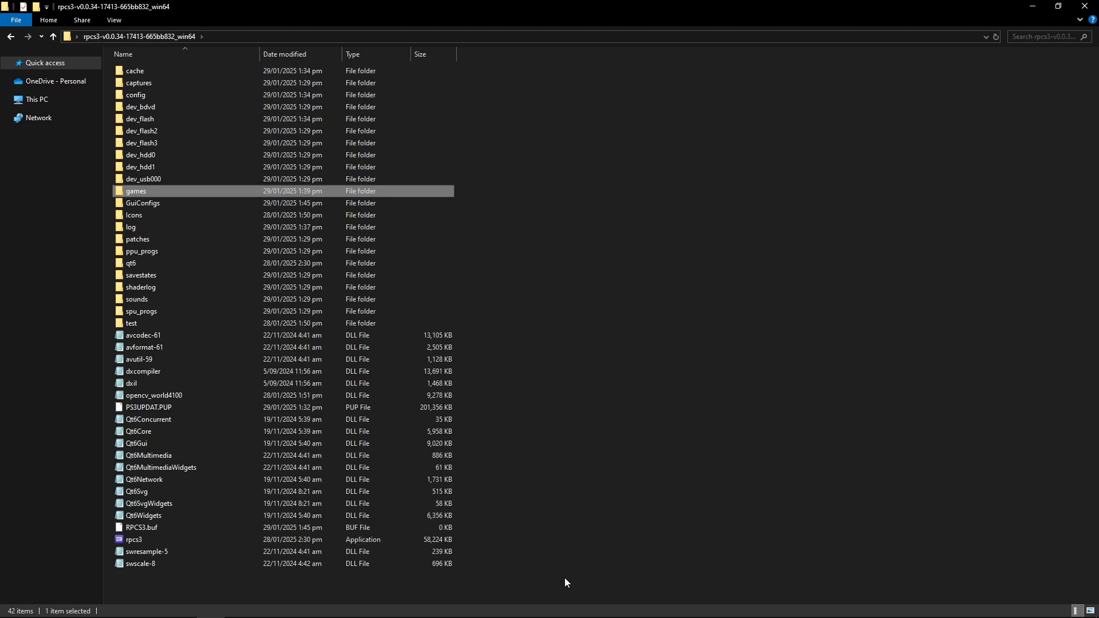
pyautogui.click(551, 614)
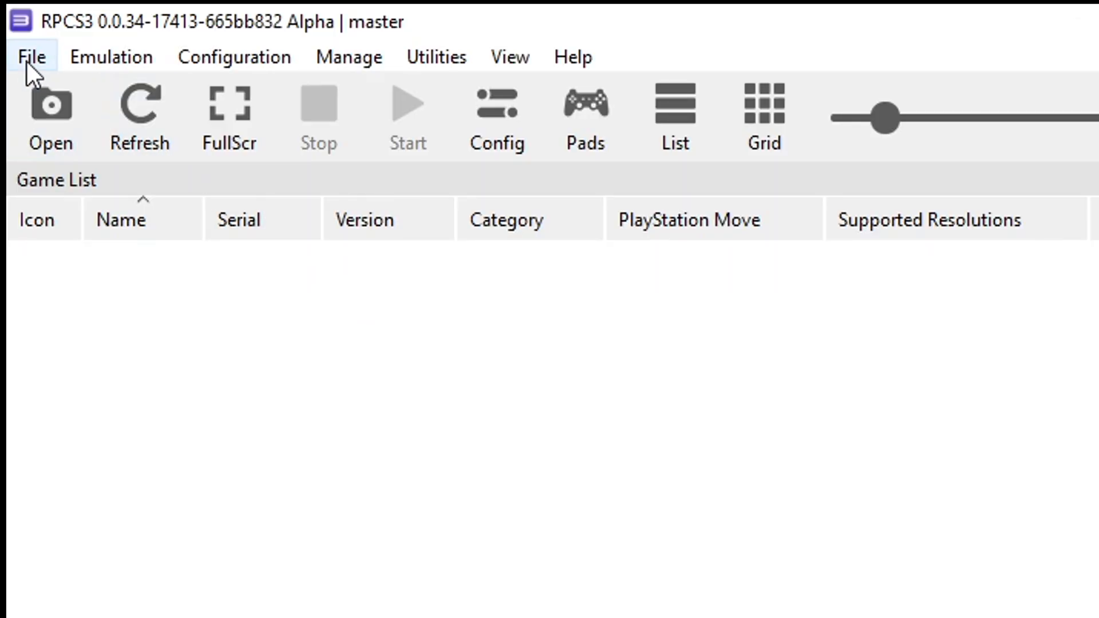
# Install the Yakuza - Dead Souls (USA) PKG and RAP files from the games folder, without shortcuts or cache precompiling
pyautogui.click(30, 60)
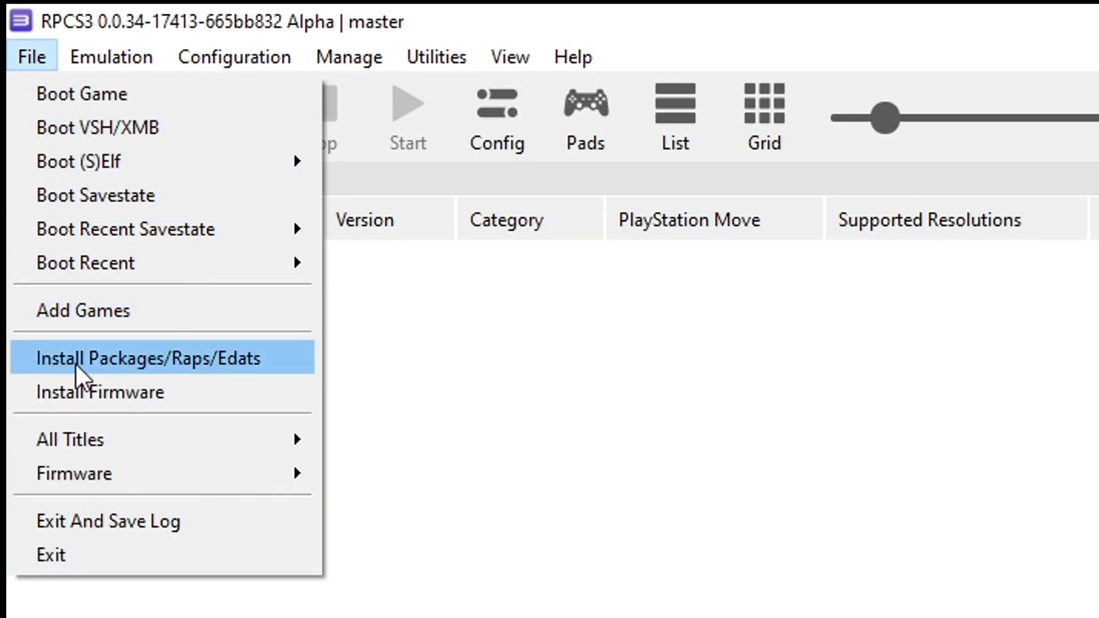
pyautogui.click(198, 369)
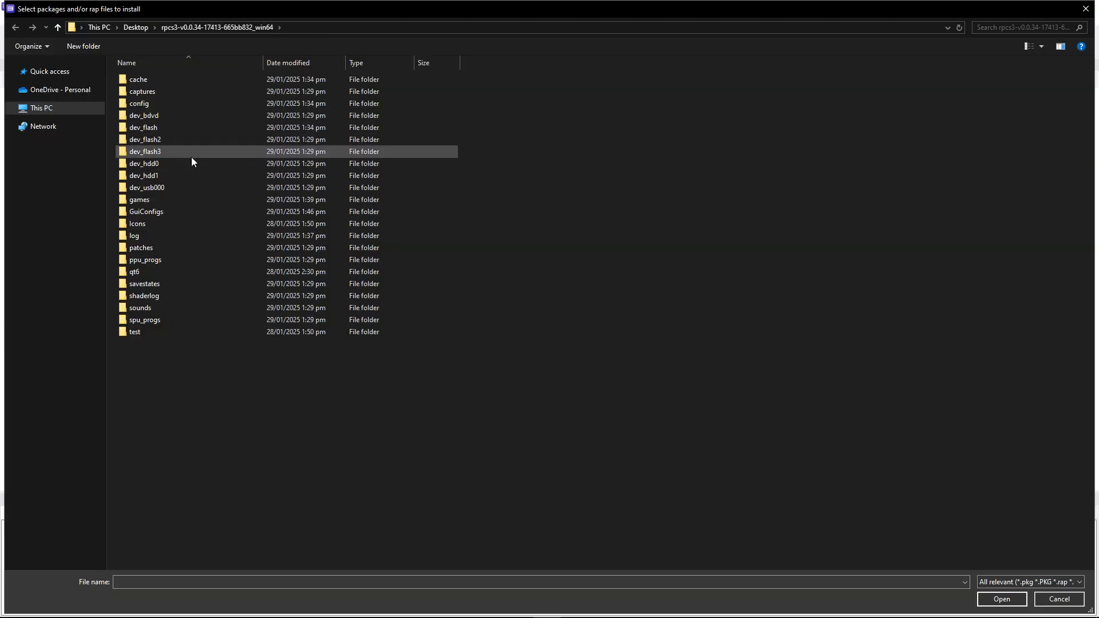
pyautogui.click(253, 204)
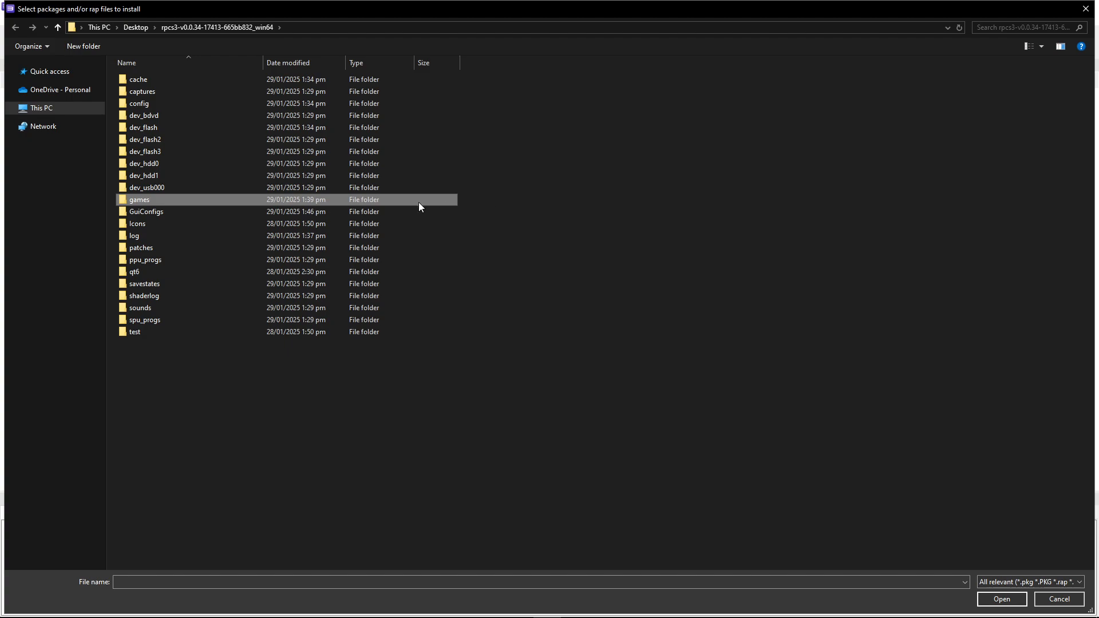
pyautogui.doubleClick(156, 200)
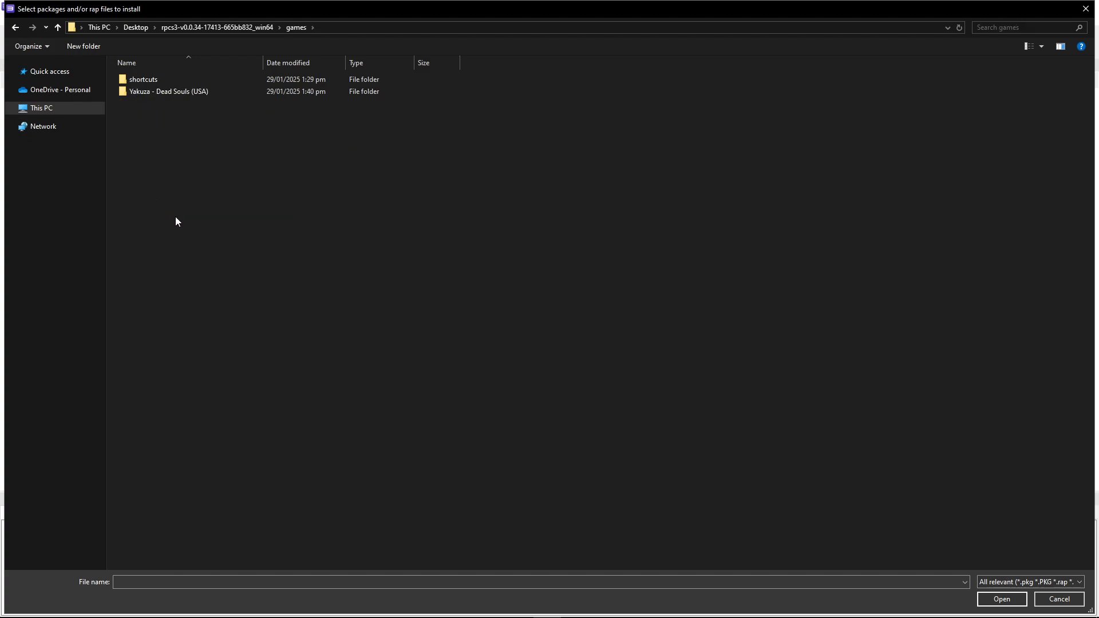
pyautogui.click(166, 93)
pyautogui.doubleClick(166, 93)
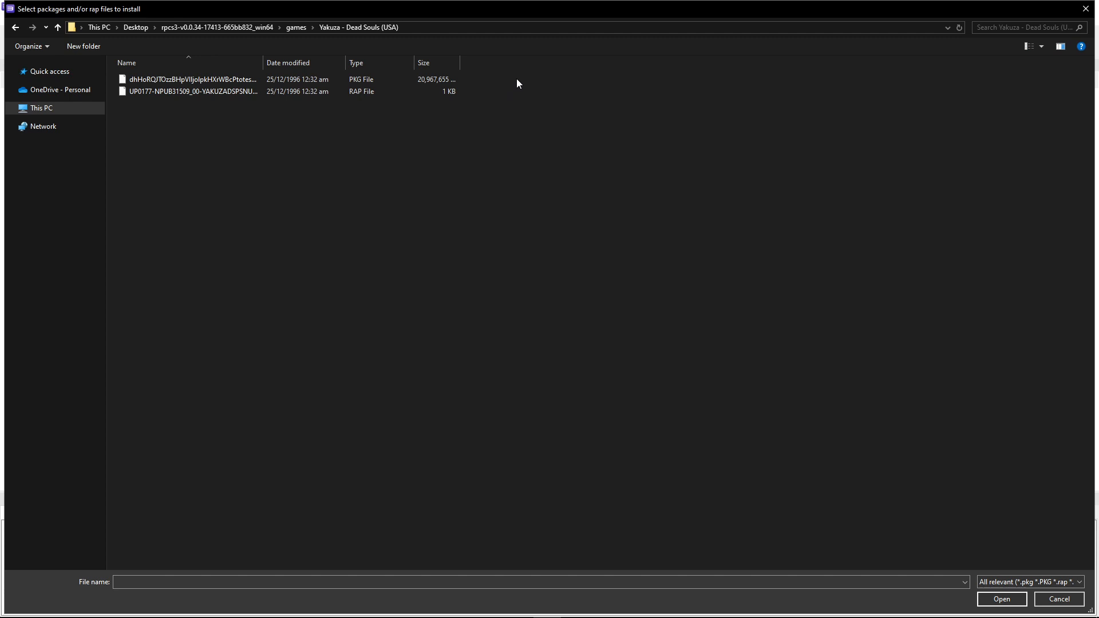
pyautogui.moveTo(477, 81); pyautogui.dragTo(432, 92)
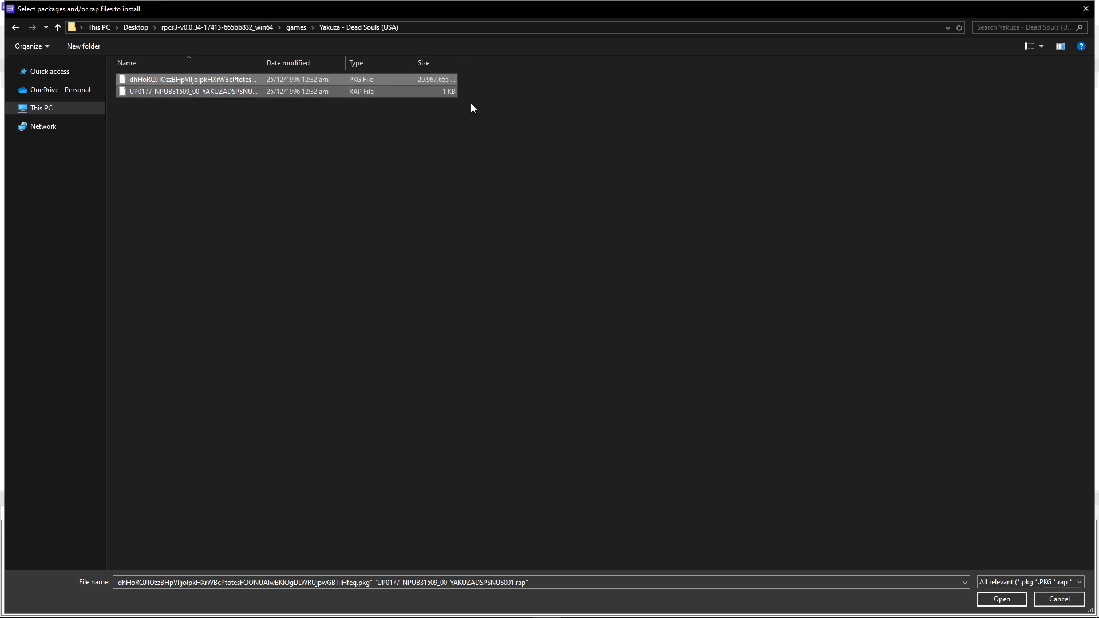
pyautogui.click(1001, 600)
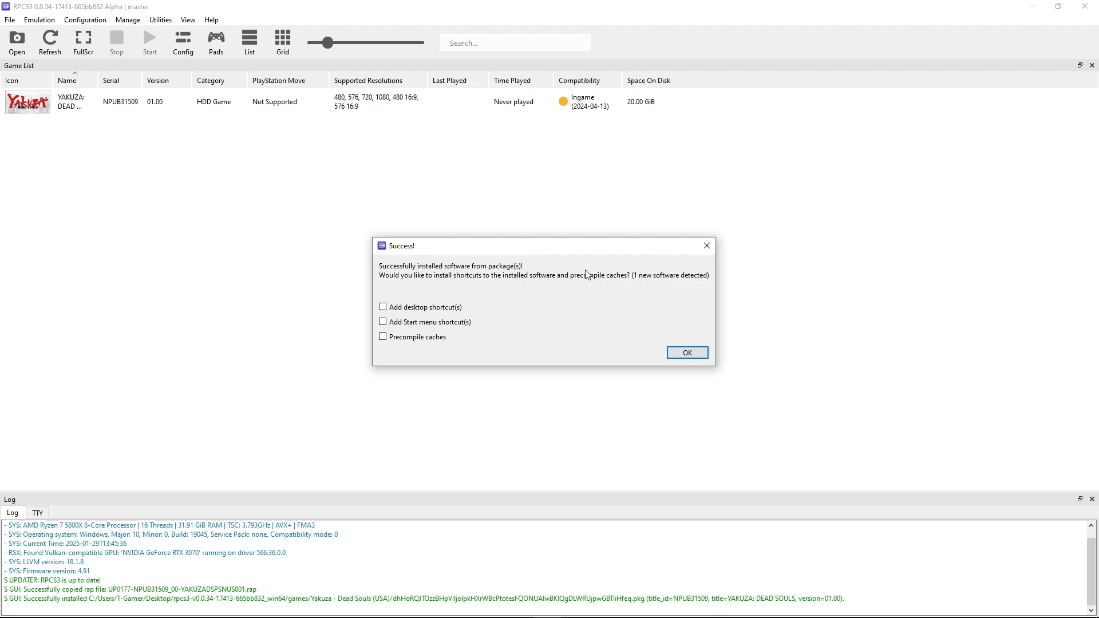
pyautogui.click(689, 356)
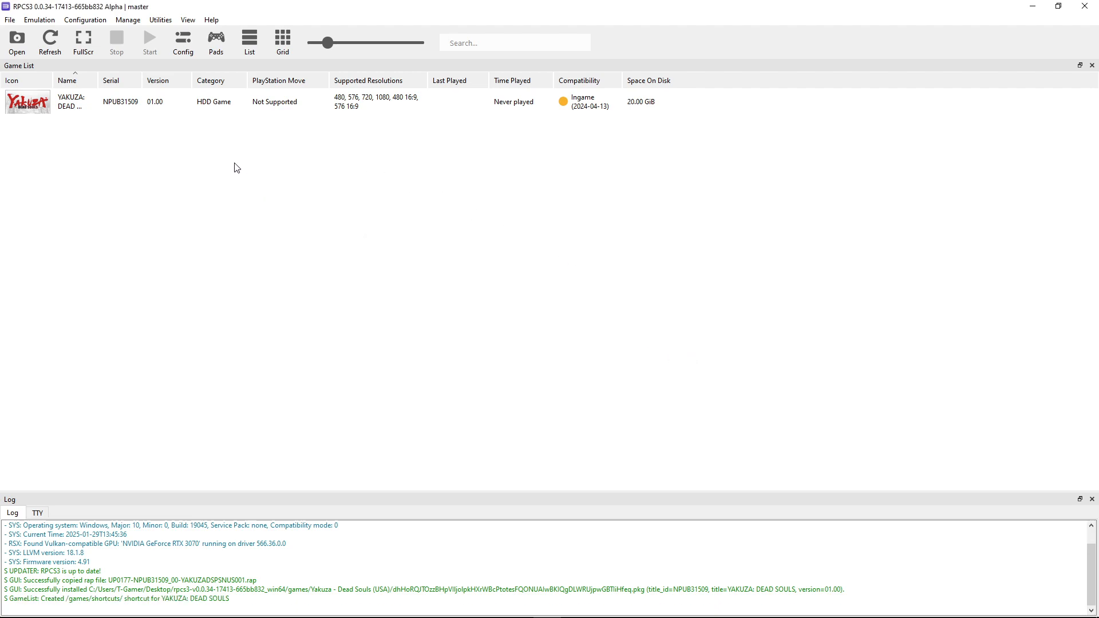
# Create a custom configuration from global settings for YAKUZA: DEAD SOULS and set its SPU Block Size to Mega
pyautogui.click(74, 107)
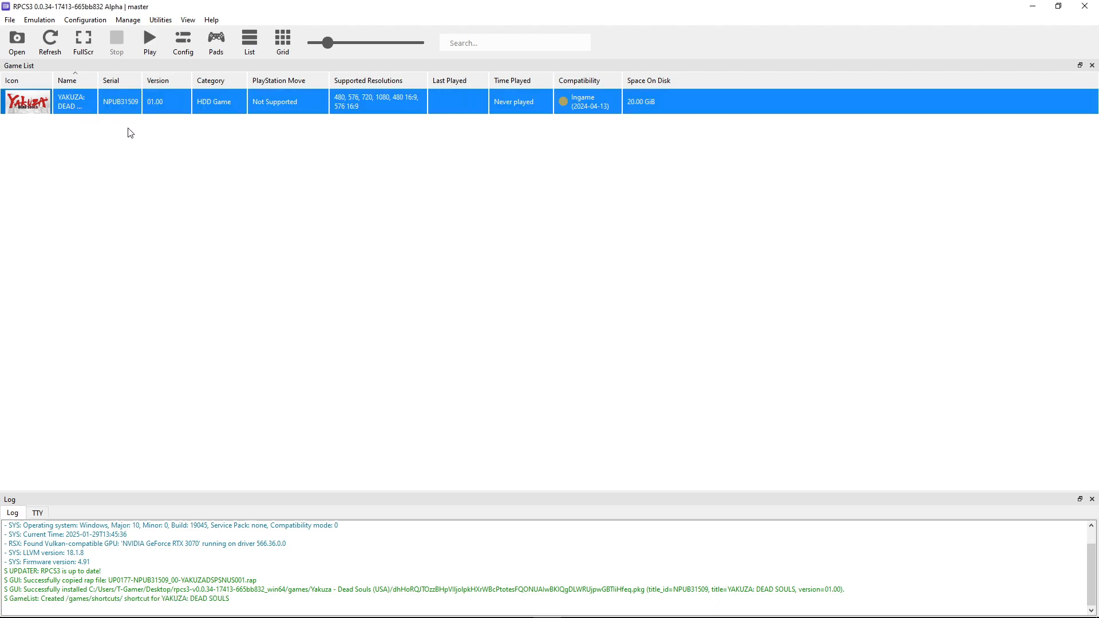
pyautogui.click(244, 150)
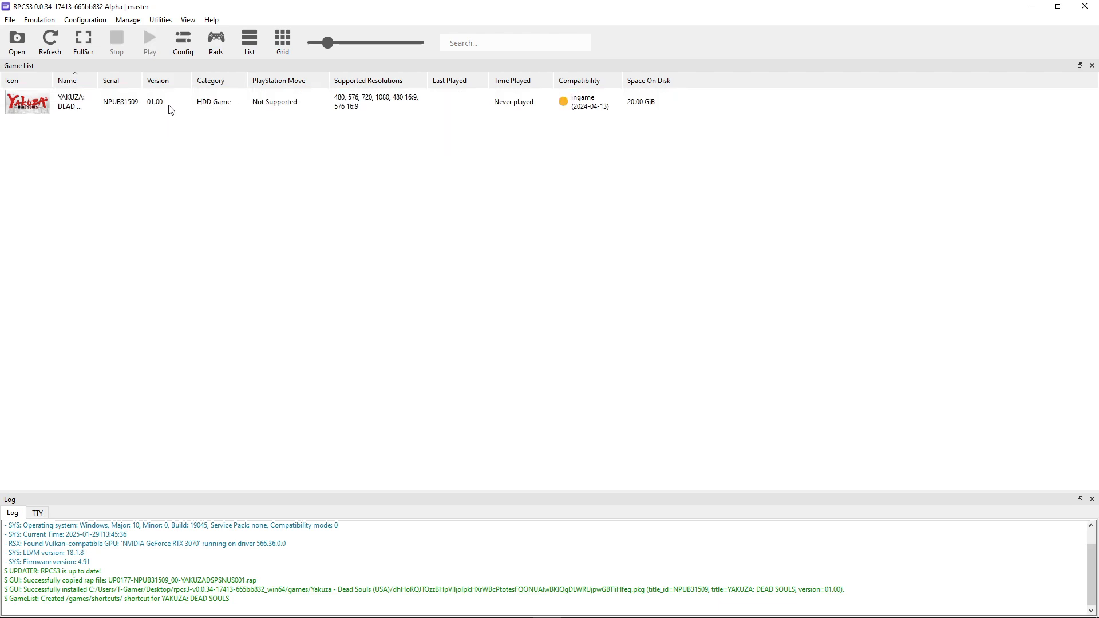
pyautogui.click(184, 104)
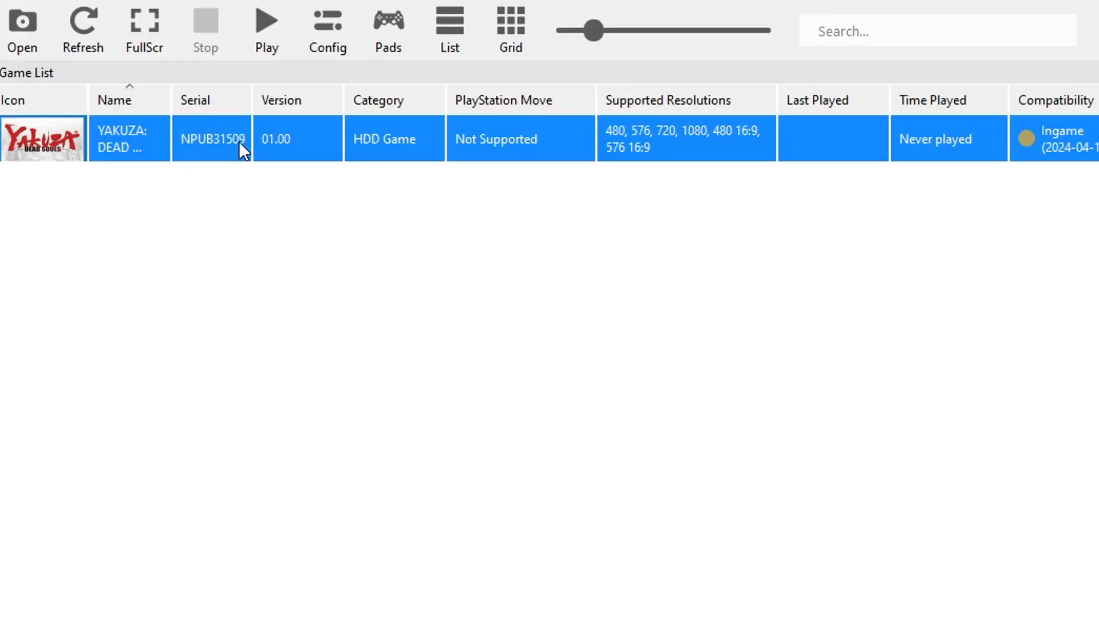
pyautogui.rightClick(242, 139)
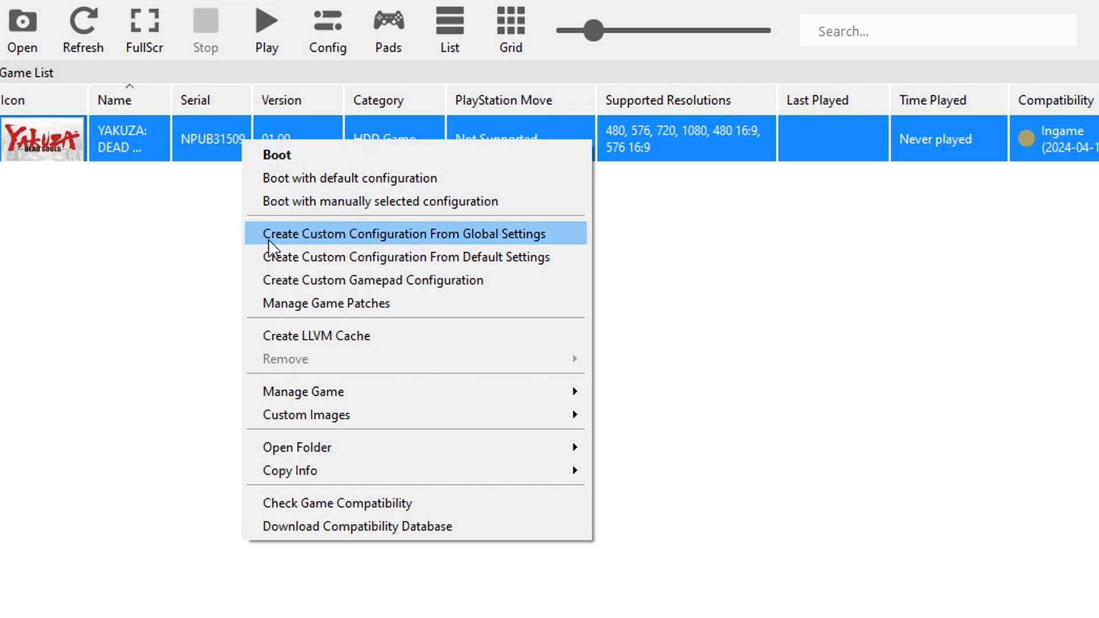
pyautogui.click(440, 237)
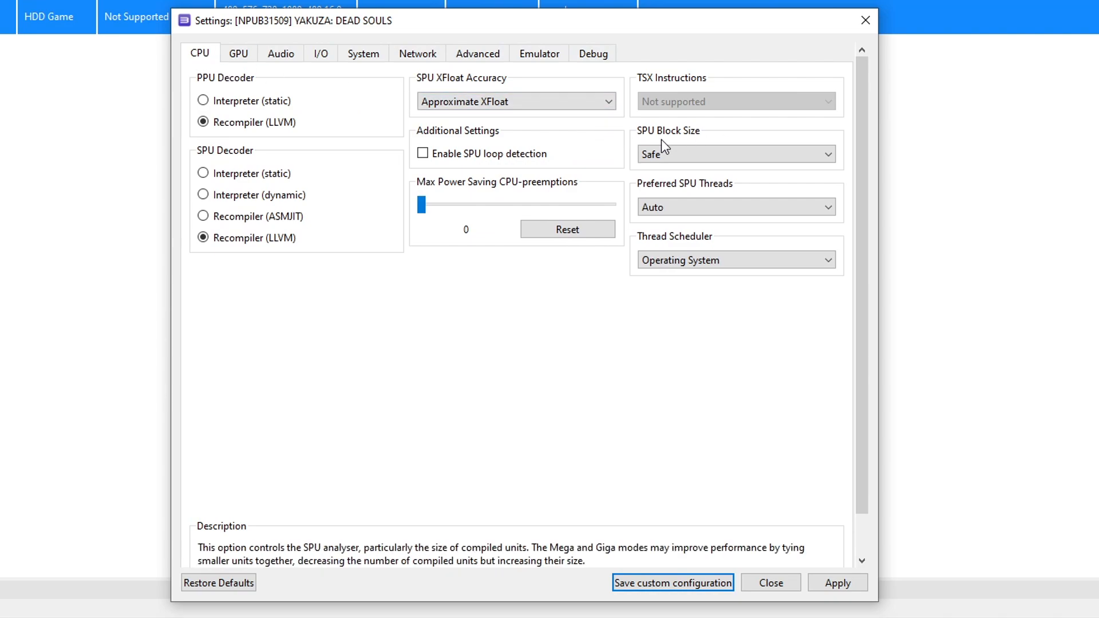
pyautogui.click(686, 159)
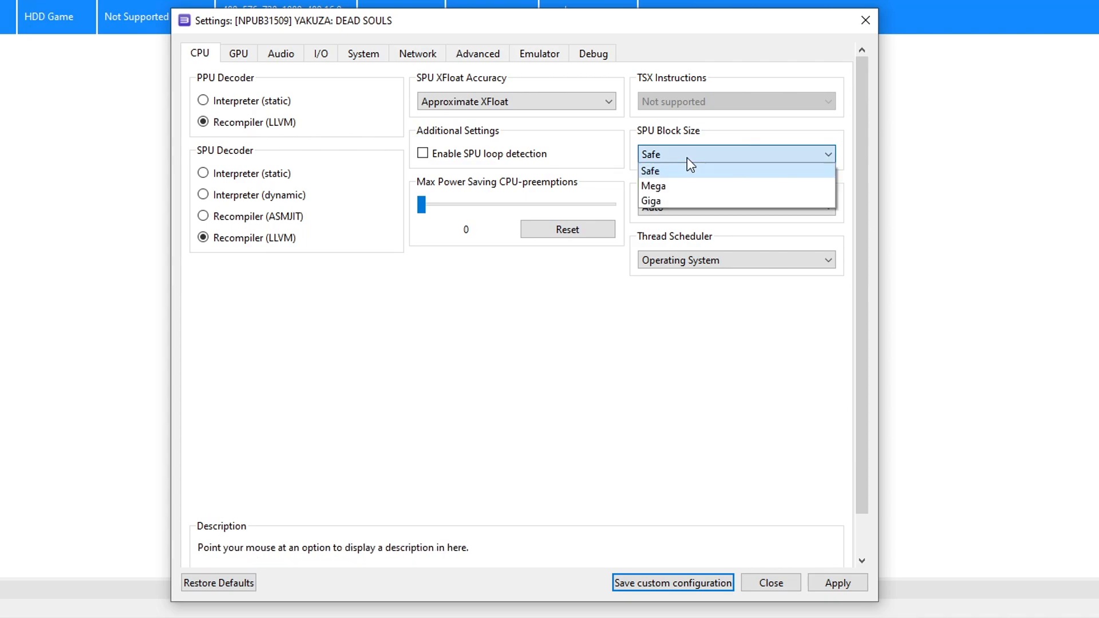
pyautogui.click(675, 186)
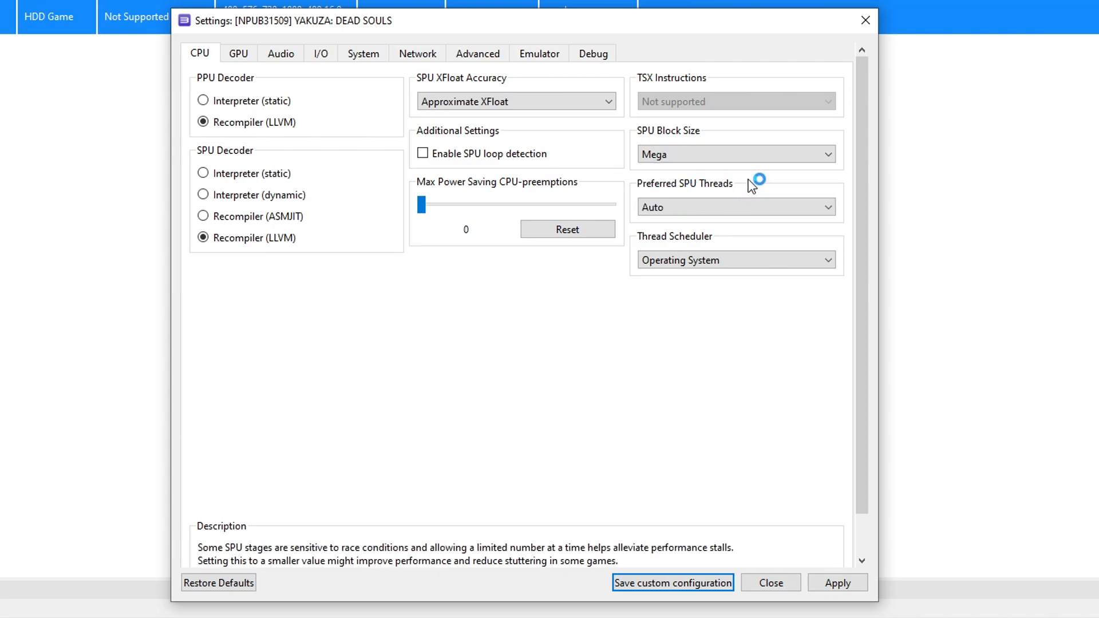
# Review the Renderer and Graphics Device options in the GPU settings
pyautogui.click(238, 57)
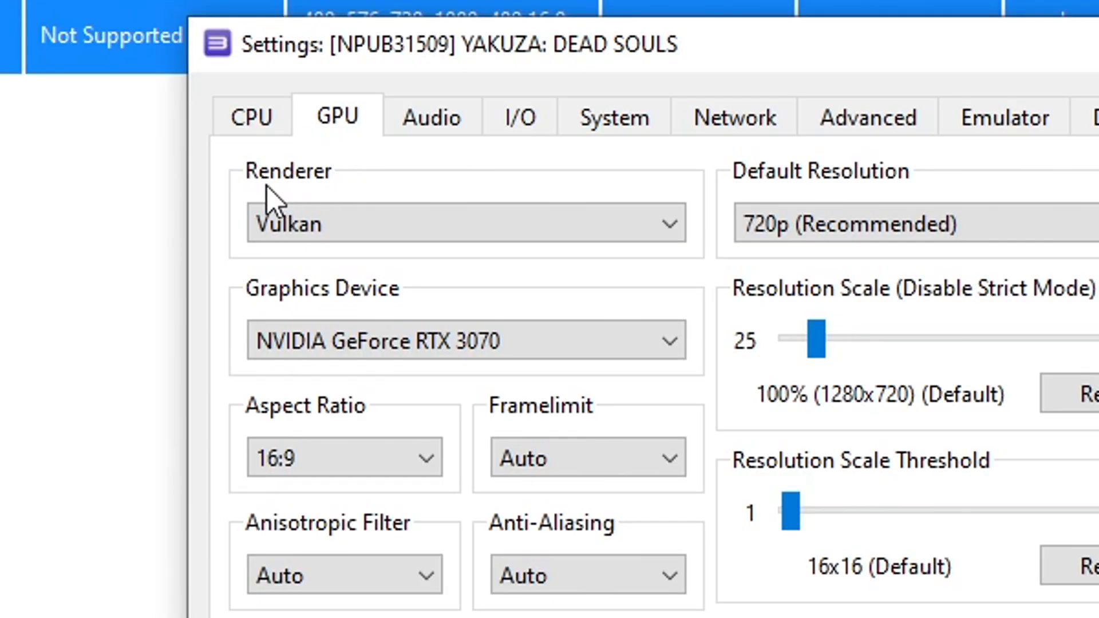
pyautogui.click(379, 229)
pyautogui.click(401, 232)
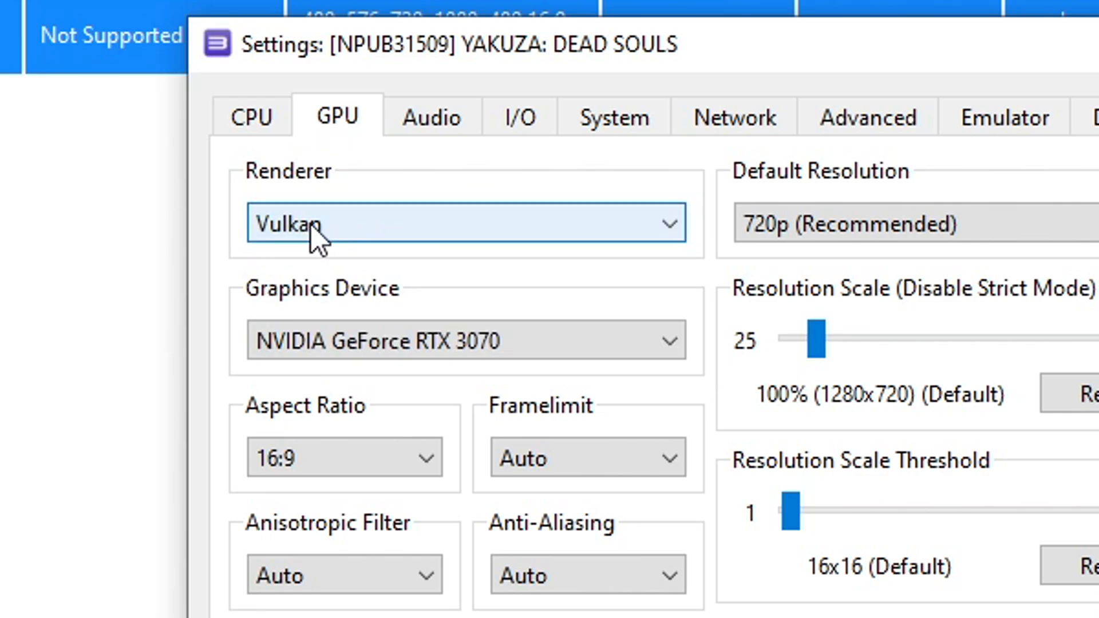
pyautogui.click(383, 222)
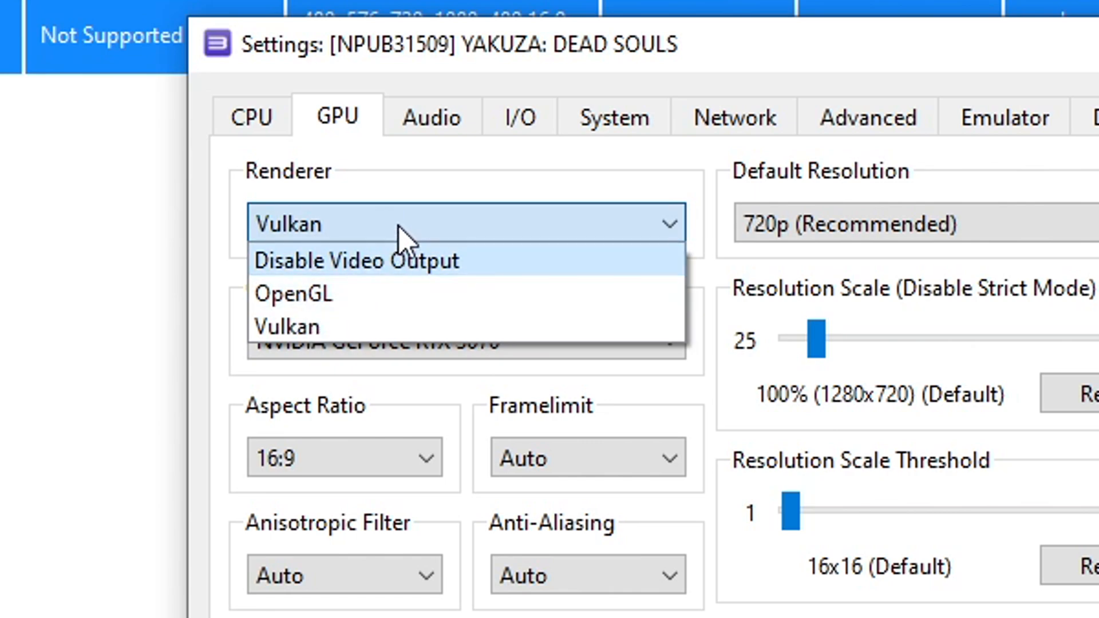
pyautogui.click(413, 223)
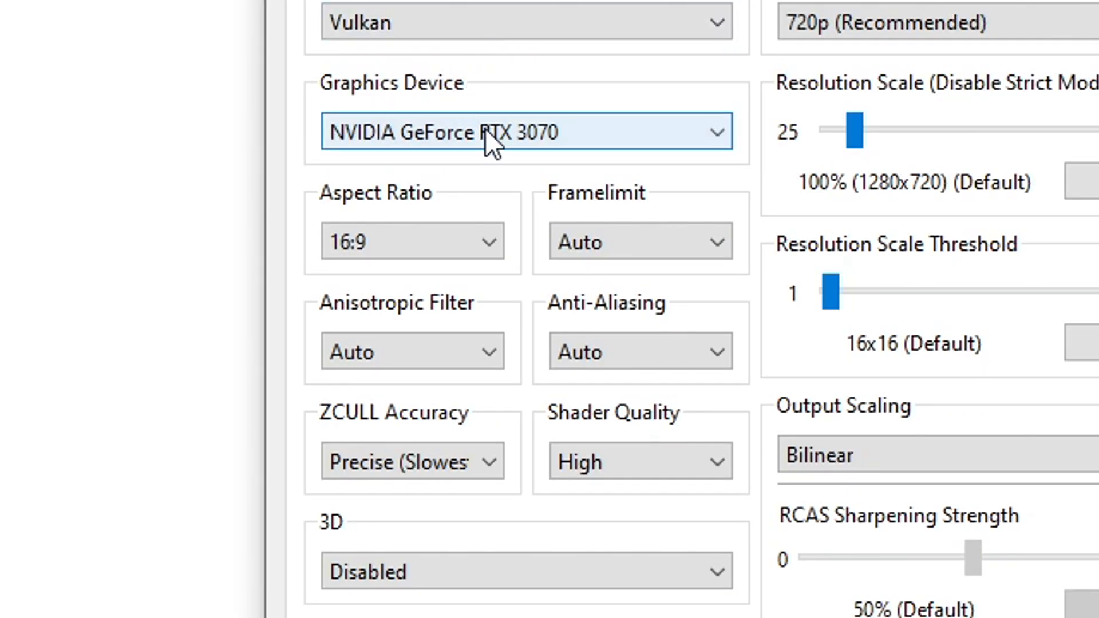
pyautogui.click(547, 138)
pyautogui.click(495, 146)
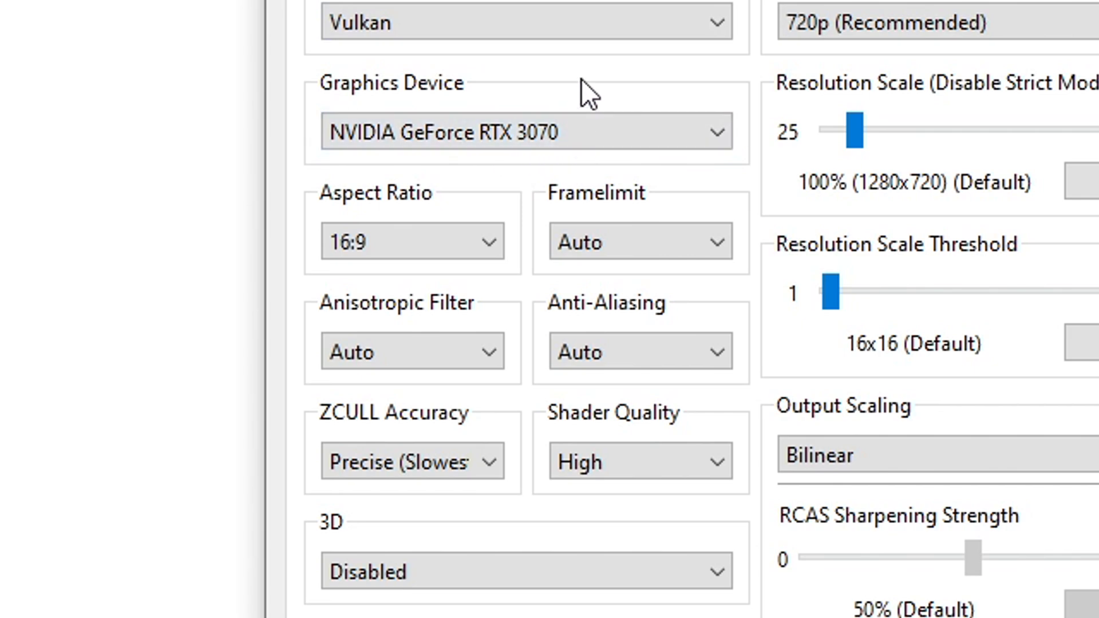
pyautogui.click(462, 142)
pyautogui.click(463, 142)
# Set Anisotropic Filter to 16x and Resolution Scale to 150% (1920x1080), and save the custom configuration
pyautogui.click(420, 347)
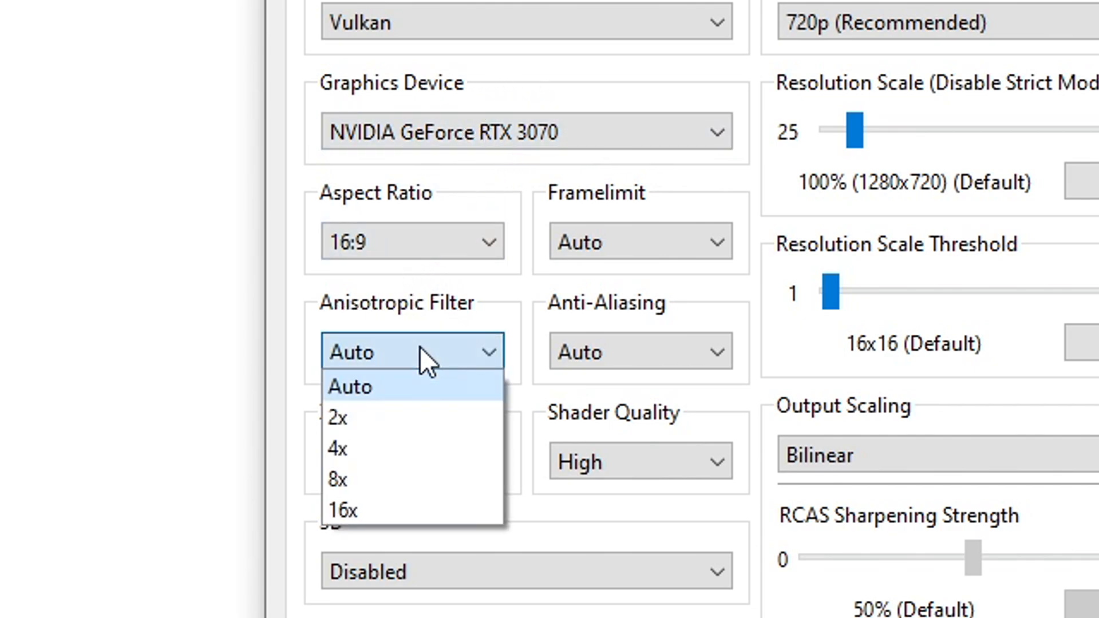
pyautogui.click(390, 512)
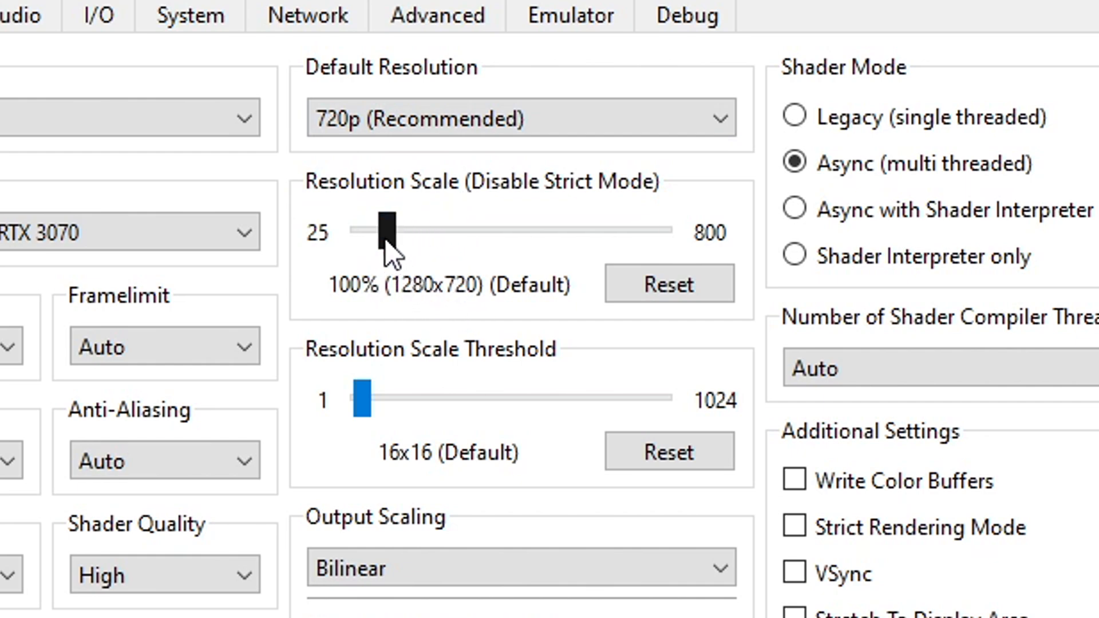
pyautogui.moveTo(390, 235)
pyautogui.mouseDown()
pyautogui.moveTo(409, 234)
pyautogui.moveTo(365, 239)
pyautogui.moveTo(393, 236)
pyautogui.mouseUp()
pyautogui.moveTo(387, 232); pyautogui.dragTo(389, 232)
pyautogui.click(537, 250)
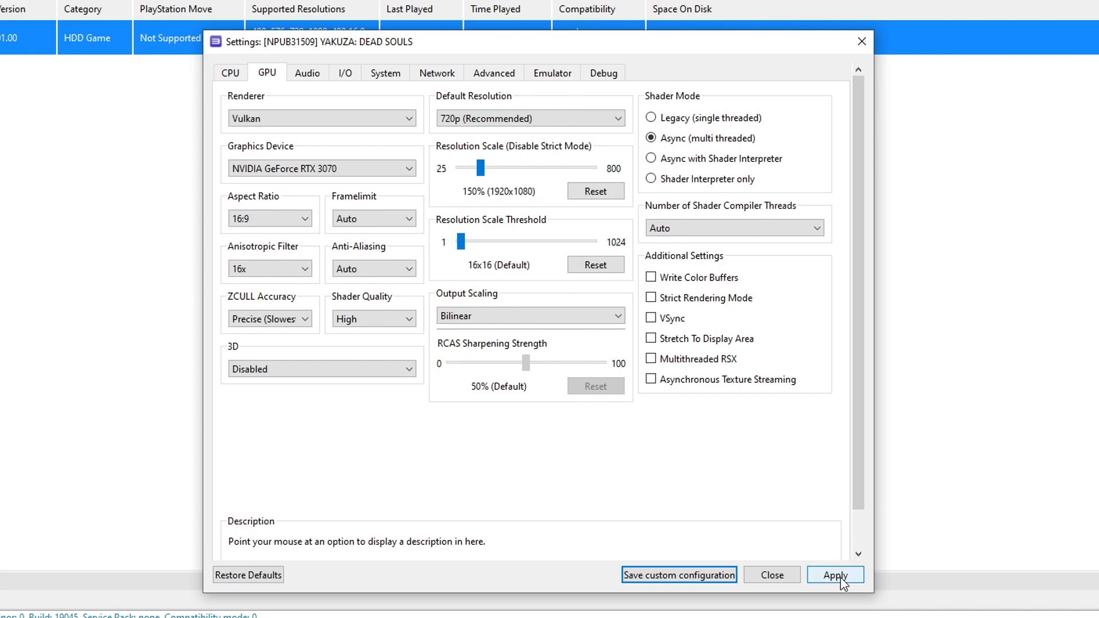
pyautogui.click(842, 579)
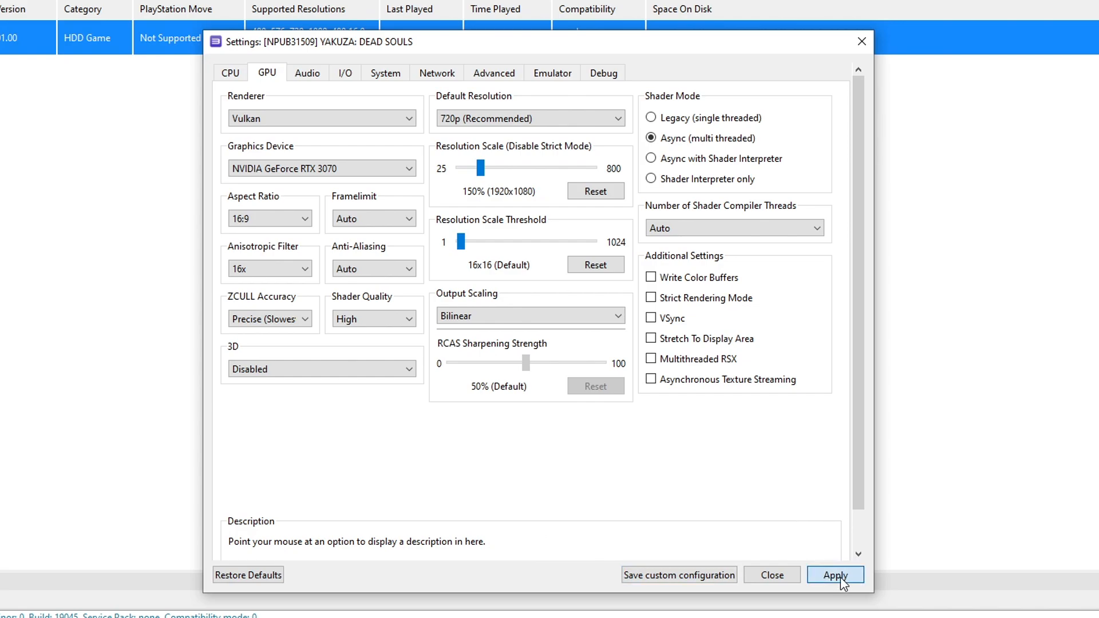
pyautogui.click(685, 576)
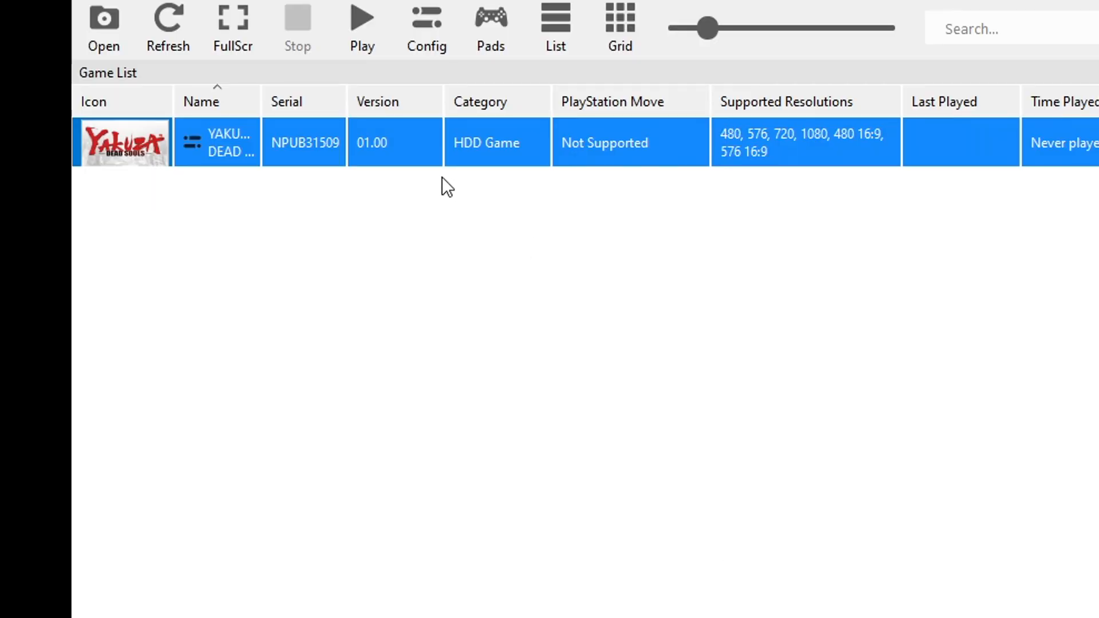
# Open the game's patch manager and accept updating to the latest patches
pyautogui.rightClick(309, 148)
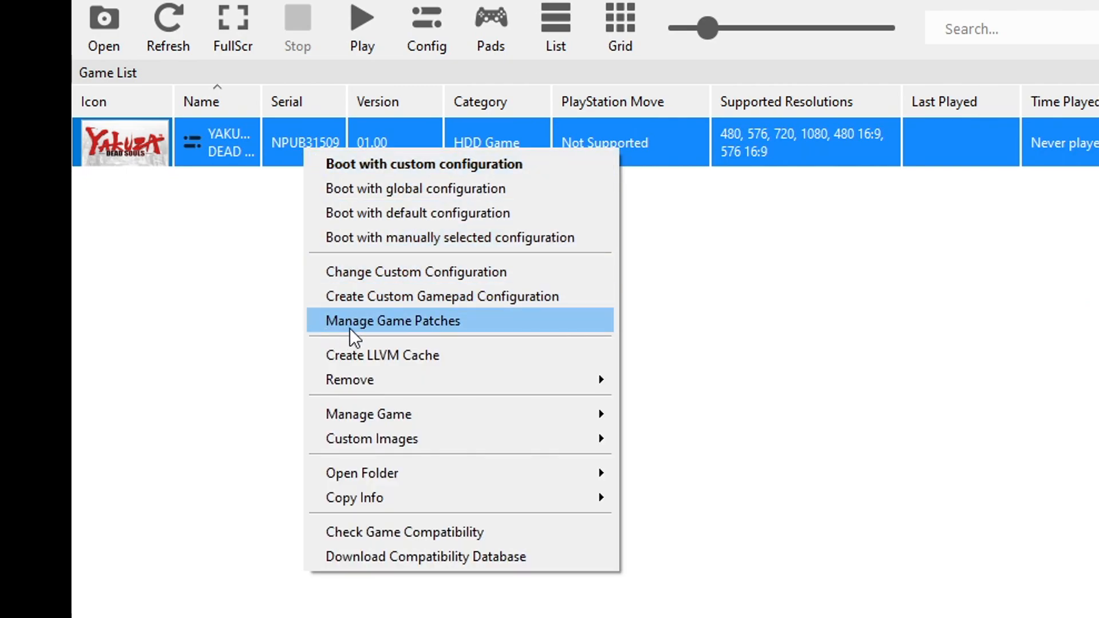
pyautogui.click(464, 324)
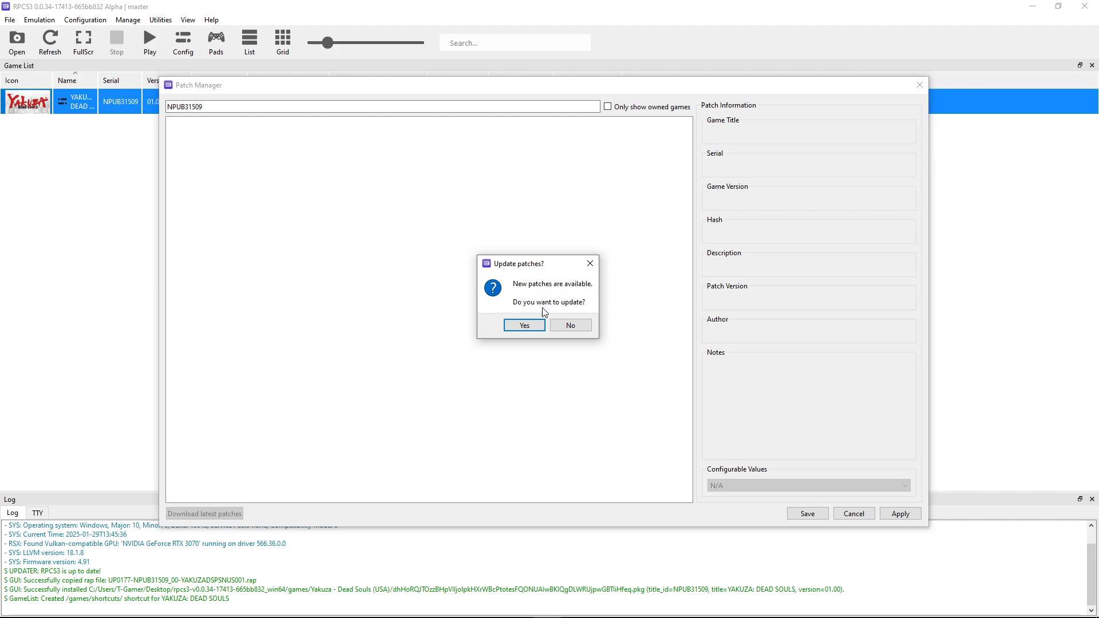
pyautogui.click(530, 327)
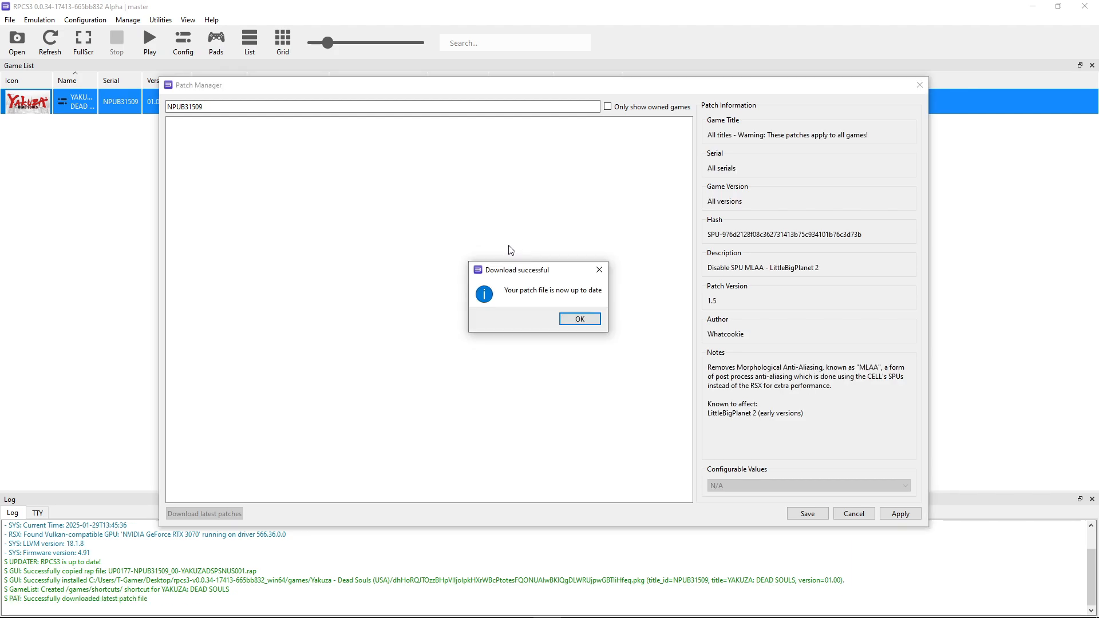
# Clear the patch filter, enable the All titles patch "Disable SPU MLAA - Multiple titles (02)", then apply and save
pyautogui.click(578, 319)
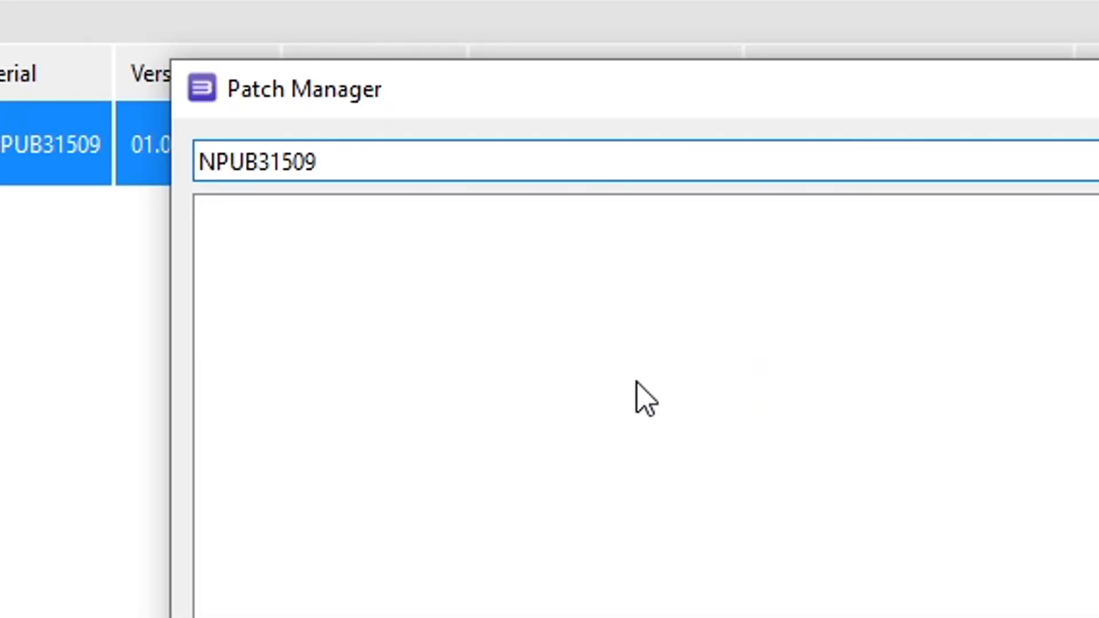
pyautogui.moveTo(331, 165); pyautogui.dragTo(189, 164)
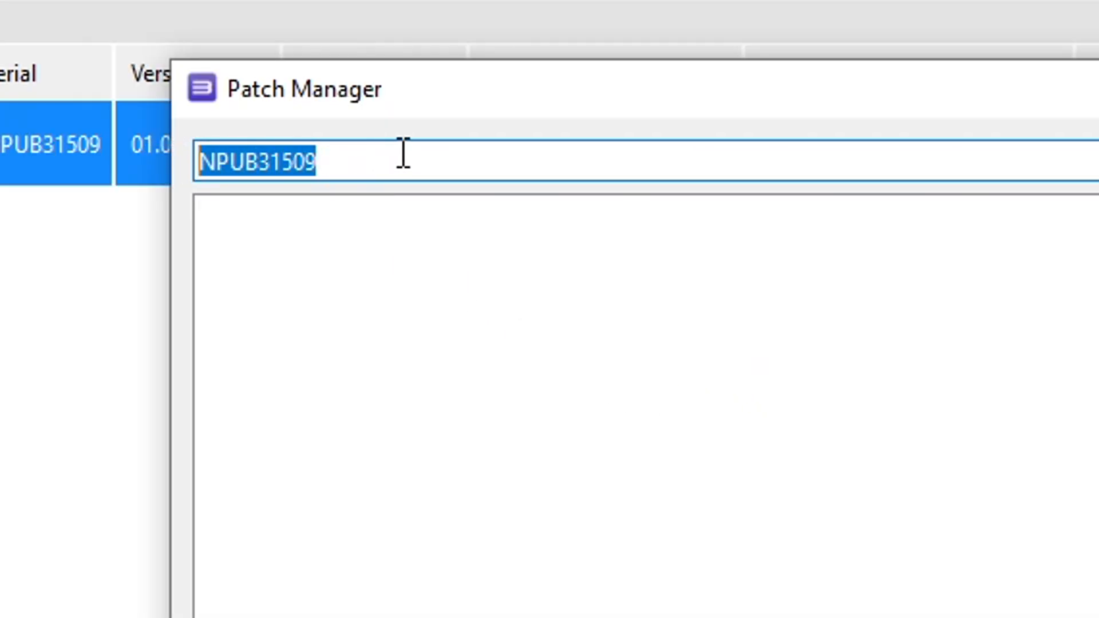
pyautogui.press('BackSpace')
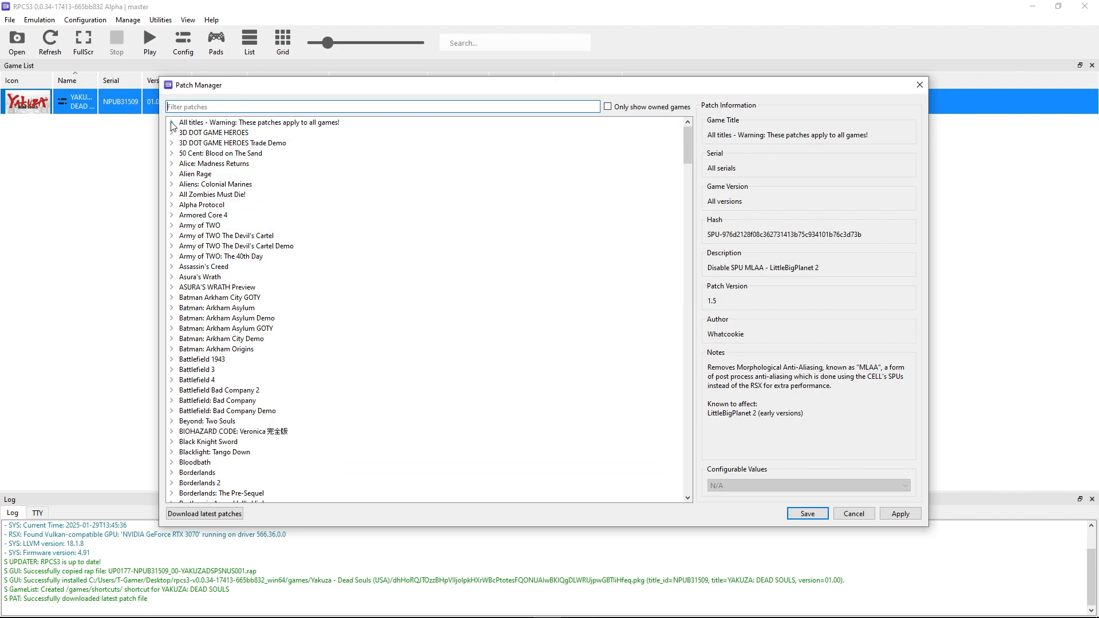
pyautogui.click(206, 123)
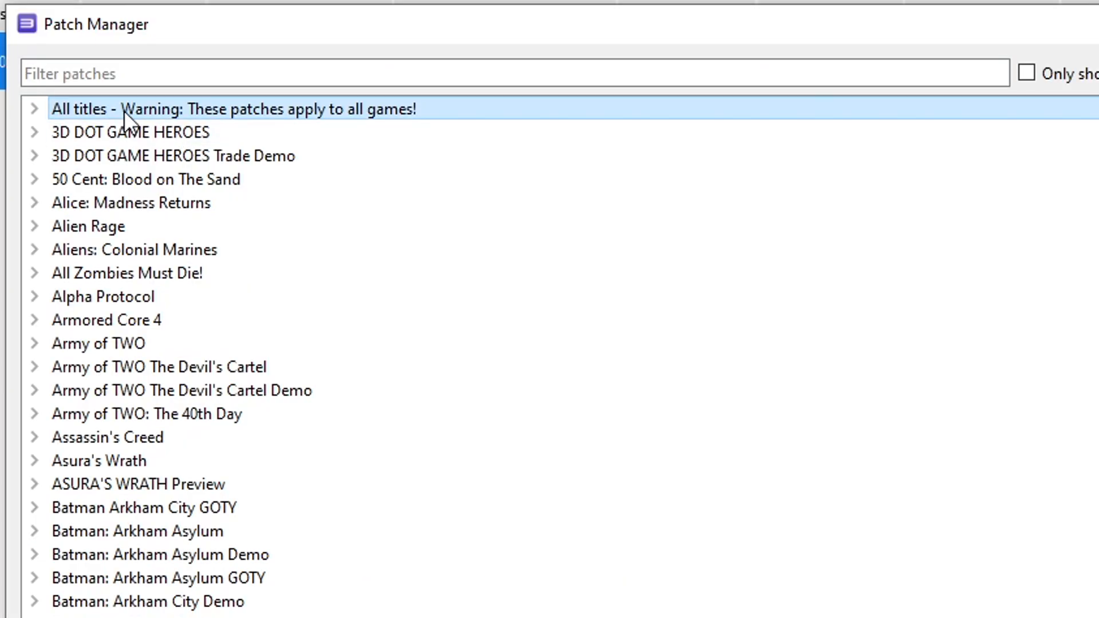
pyautogui.doubleClick(125, 111)
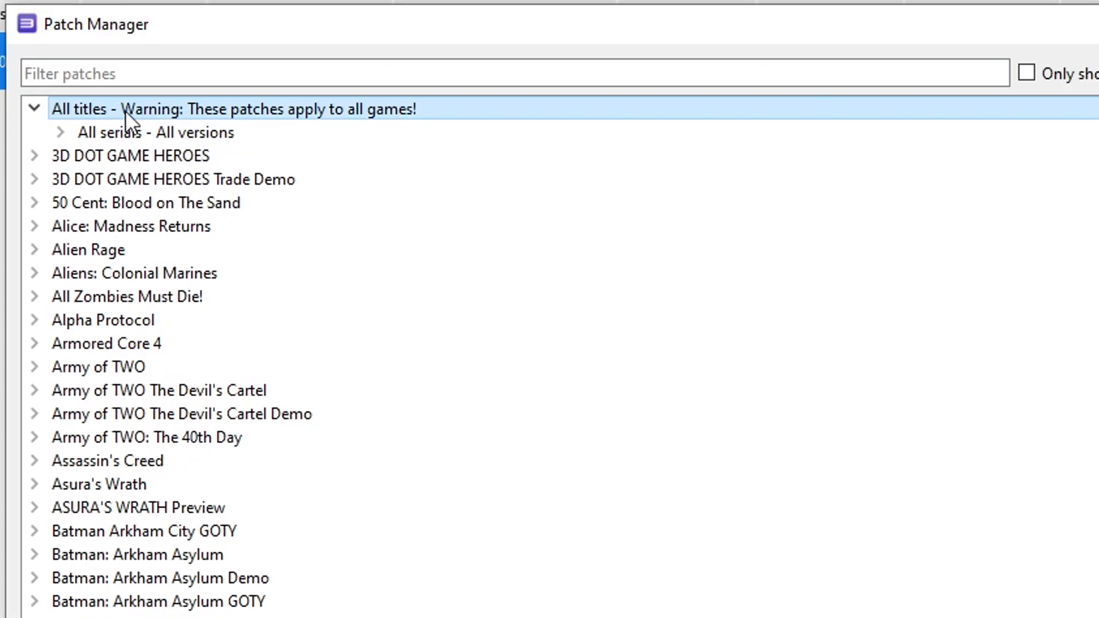
pyautogui.click(176, 132)
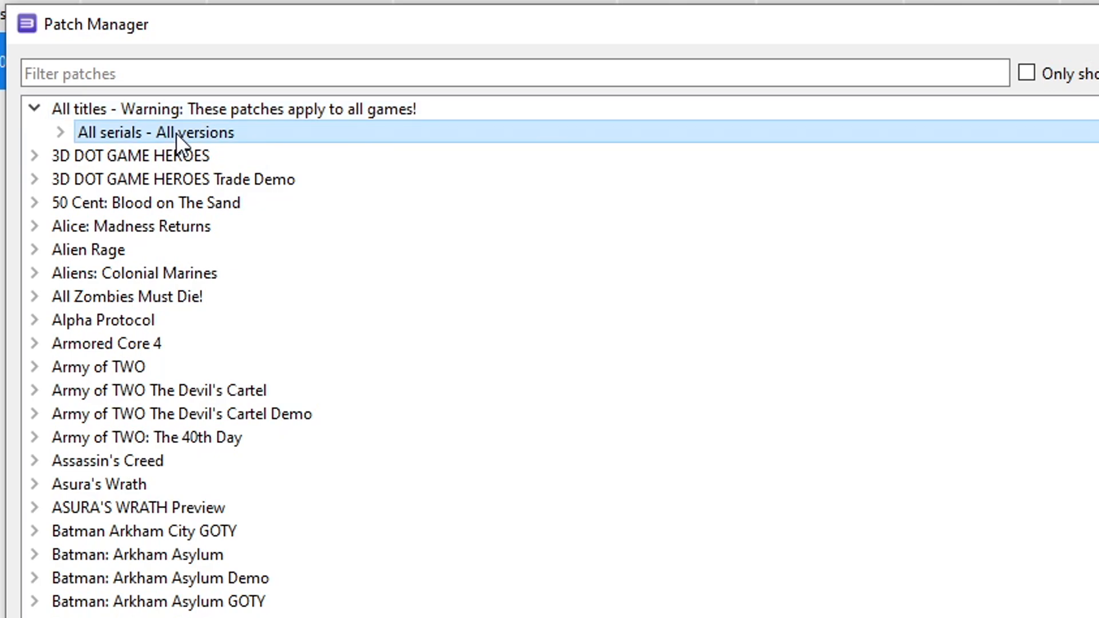
pyautogui.doubleClick(178, 133)
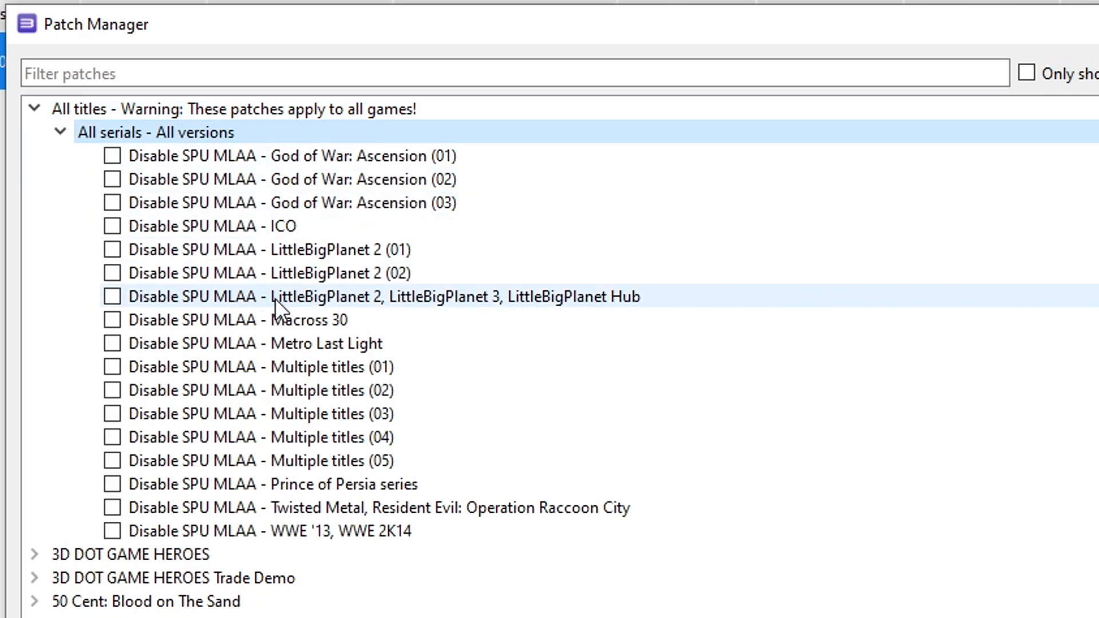
pyautogui.click(302, 392)
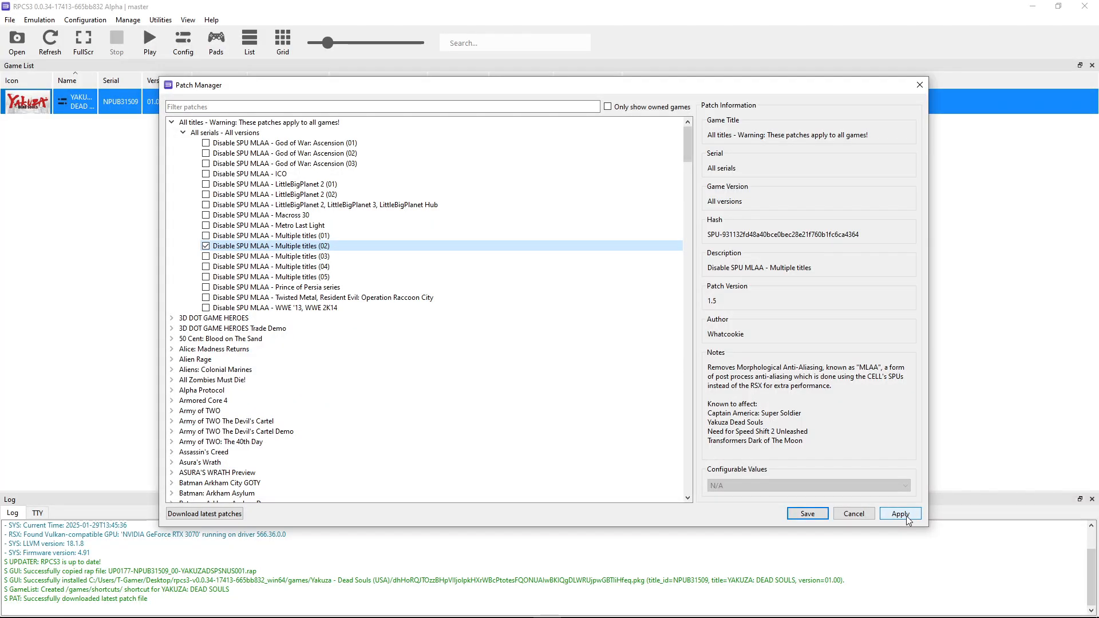
pyautogui.click(899, 514)
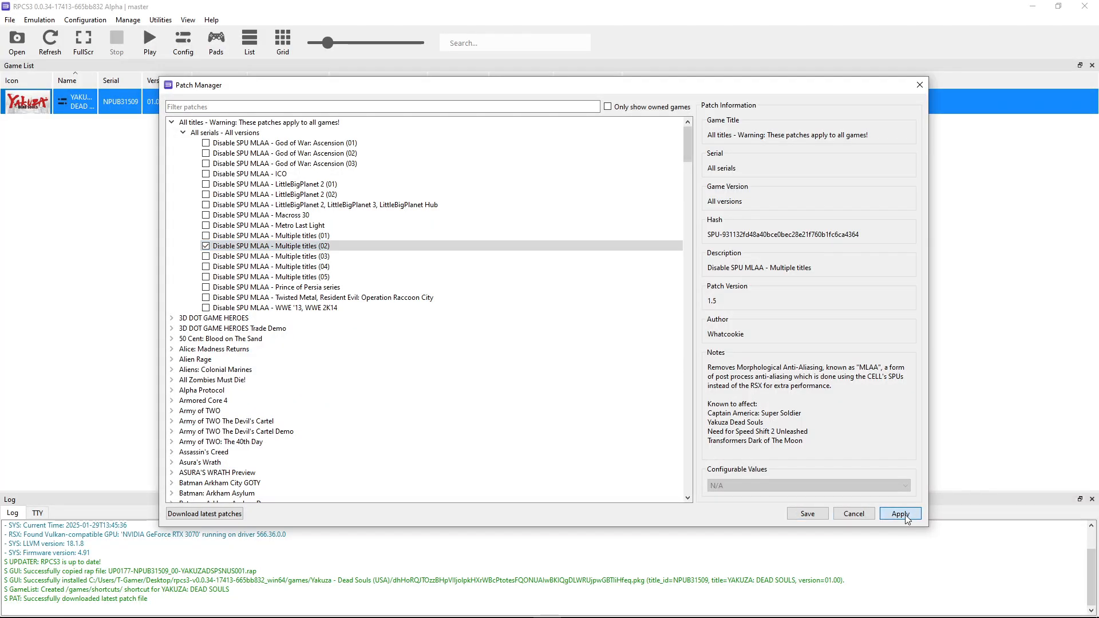
pyautogui.click(807, 514)
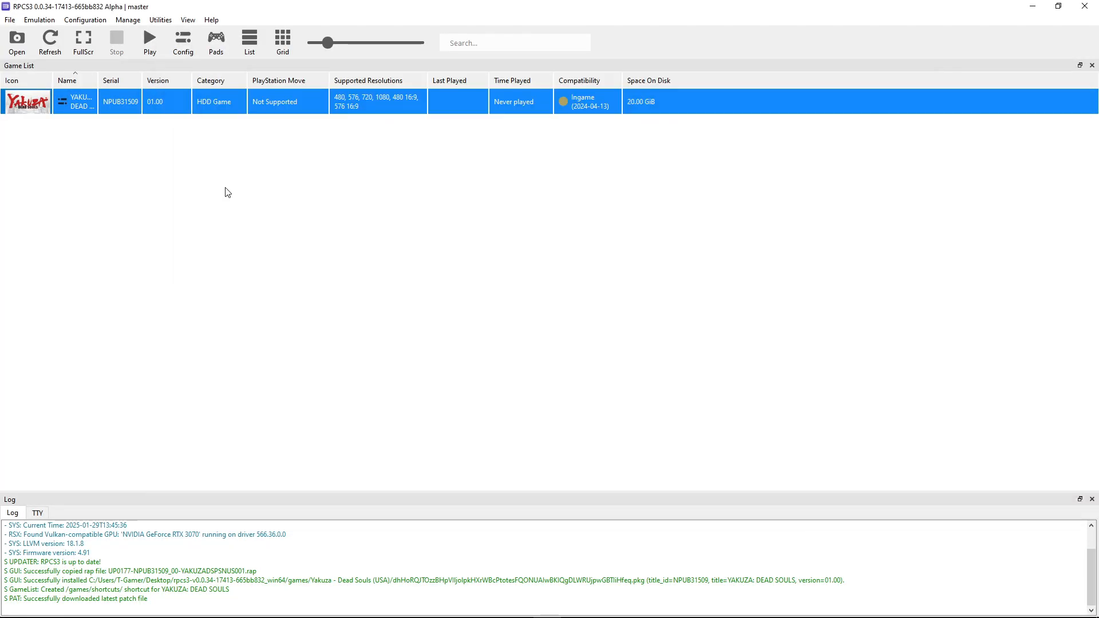
# Reopen the game's custom configuration and set Resolution Scale to 100% and Resolution Scale Threshold to 512x512
pyautogui.rightClick(108, 102)
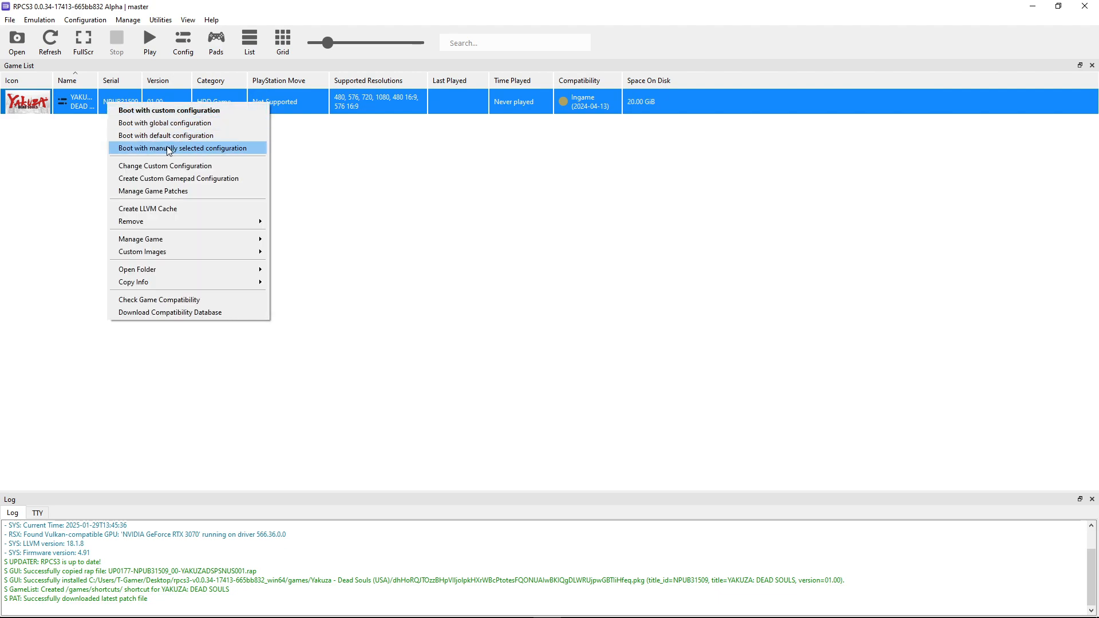
pyautogui.click(150, 168)
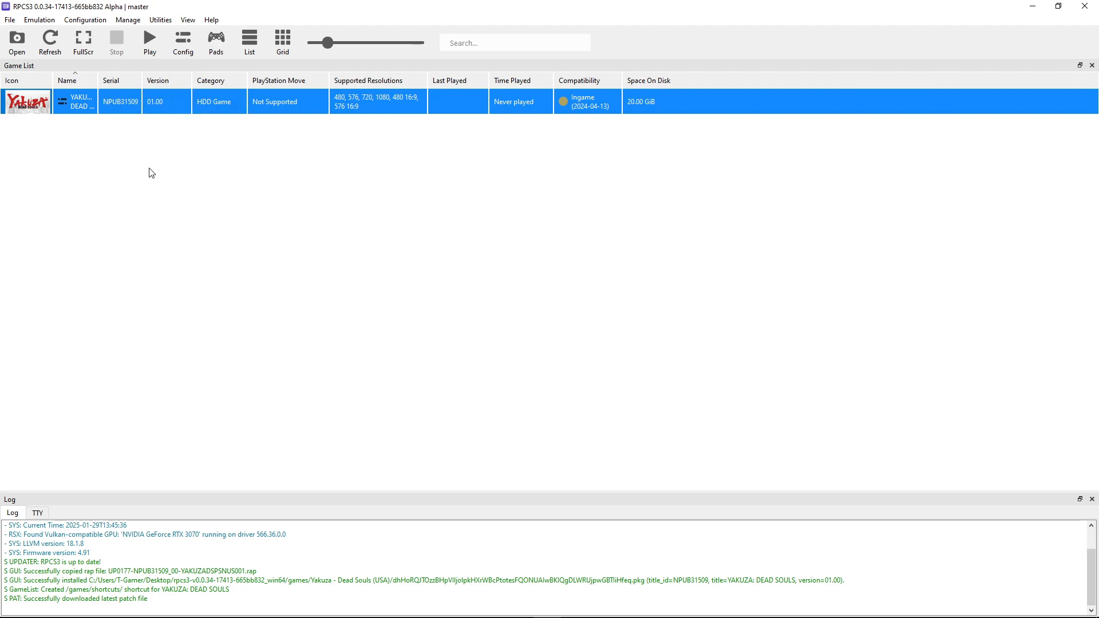
pyautogui.click(345, 124)
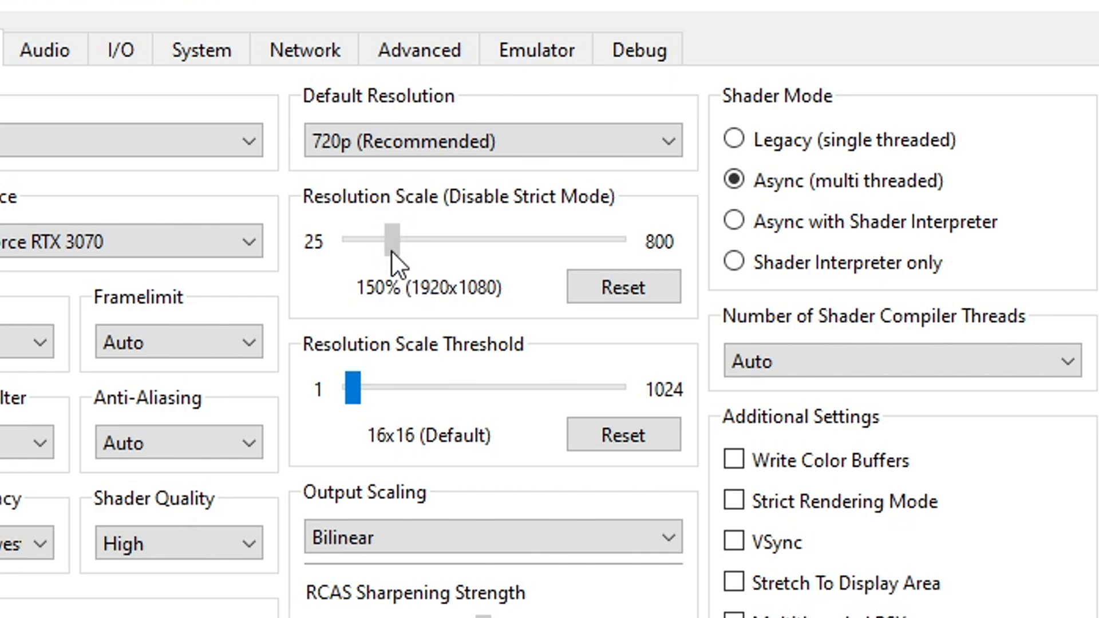
pyautogui.moveTo(391, 251); pyautogui.dragTo(380, 250)
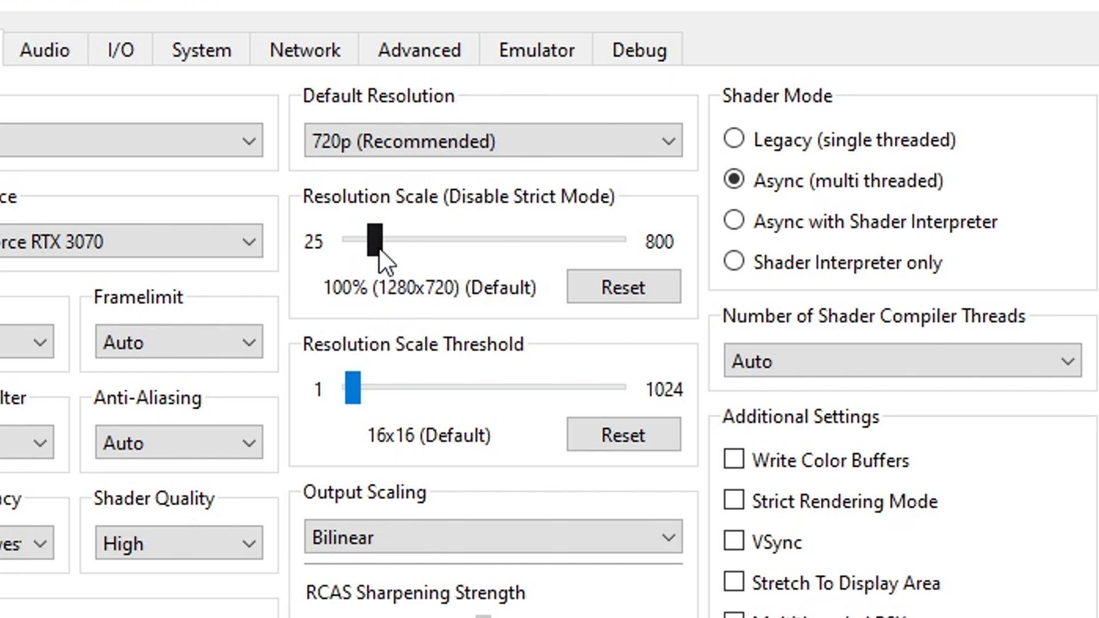
pyautogui.moveTo(379, 252); pyautogui.dragTo(396, 252)
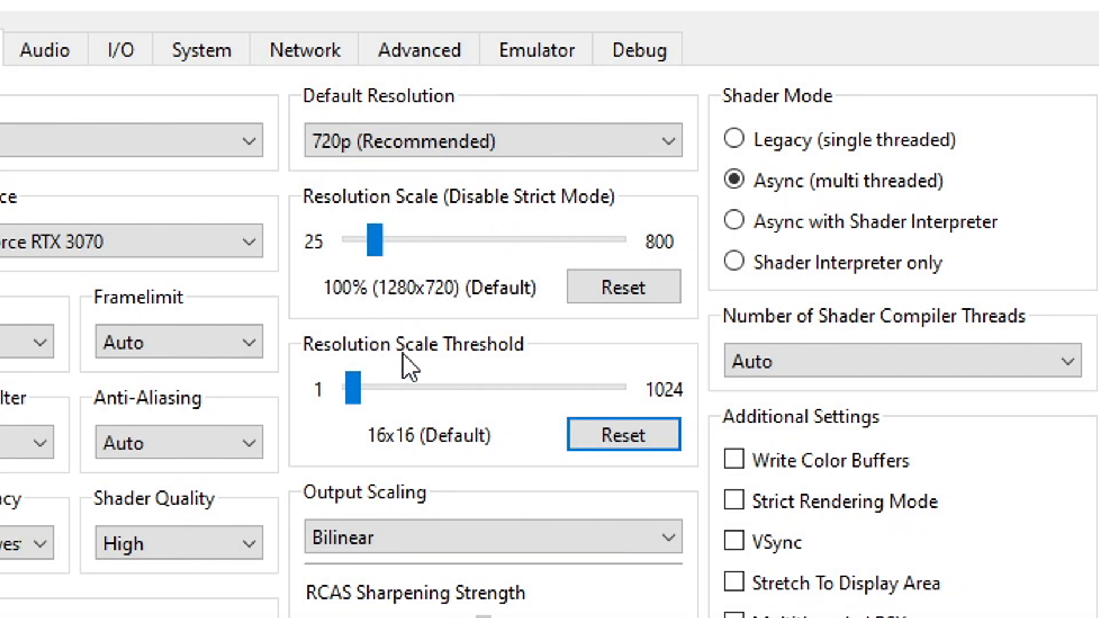
pyautogui.moveTo(356, 396); pyautogui.dragTo(482, 401)
pyautogui.press('Right')
pyautogui.press('Right')
pyautogui.press('Right')
pyautogui.press('Right')
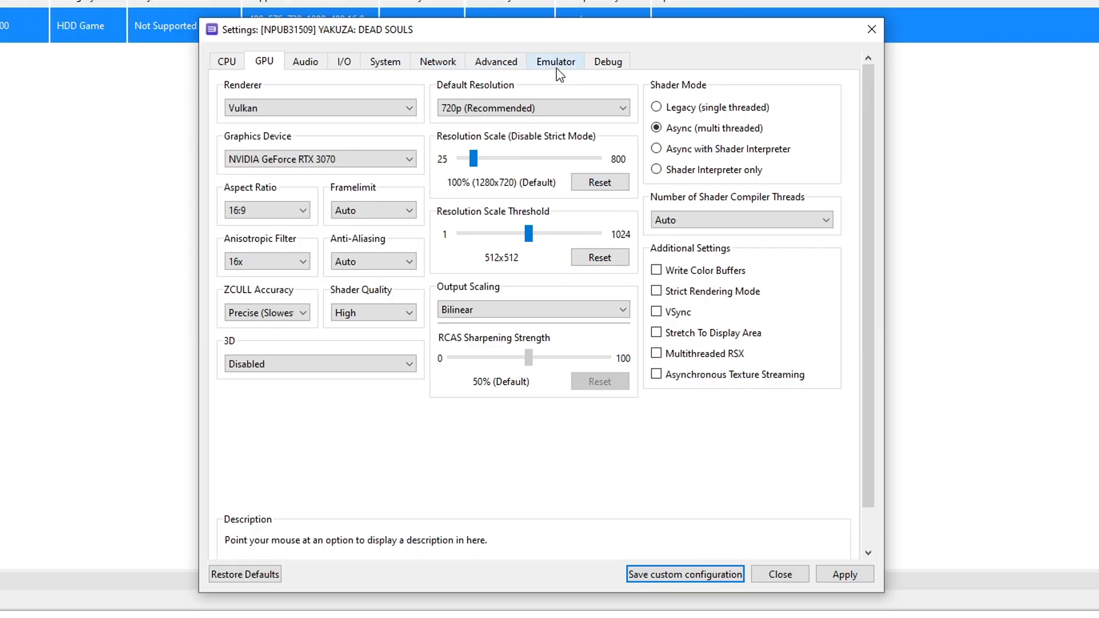
# Enable Force CPU Blit Emulation, turn off the shader and PPU compilation hints, and save the custom configuration
pyautogui.click(614, 67)
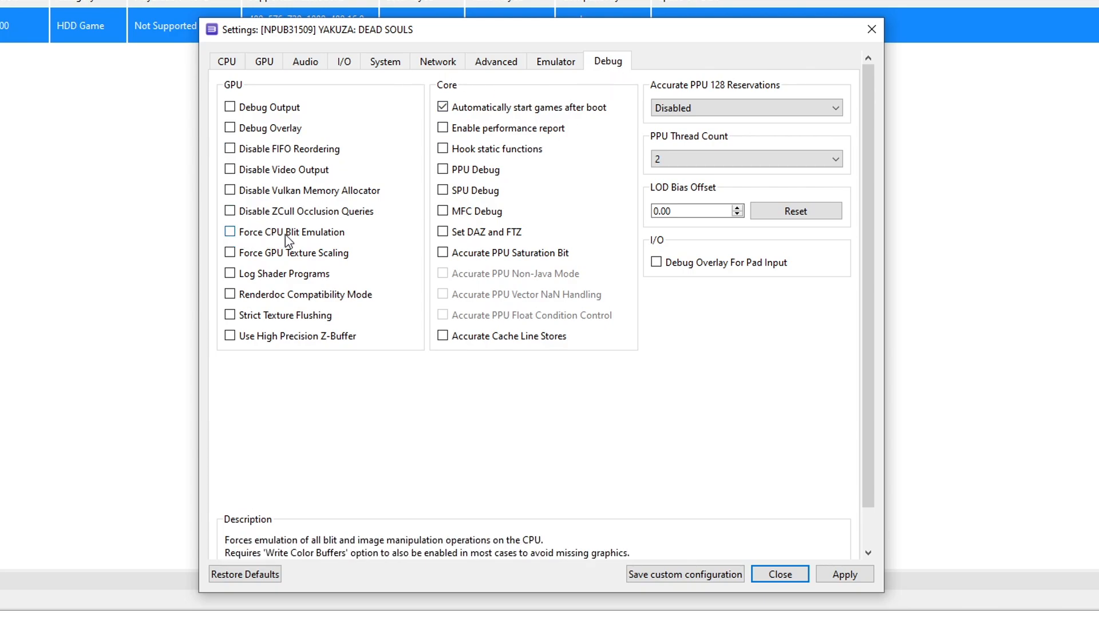
pyautogui.click(229, 231)
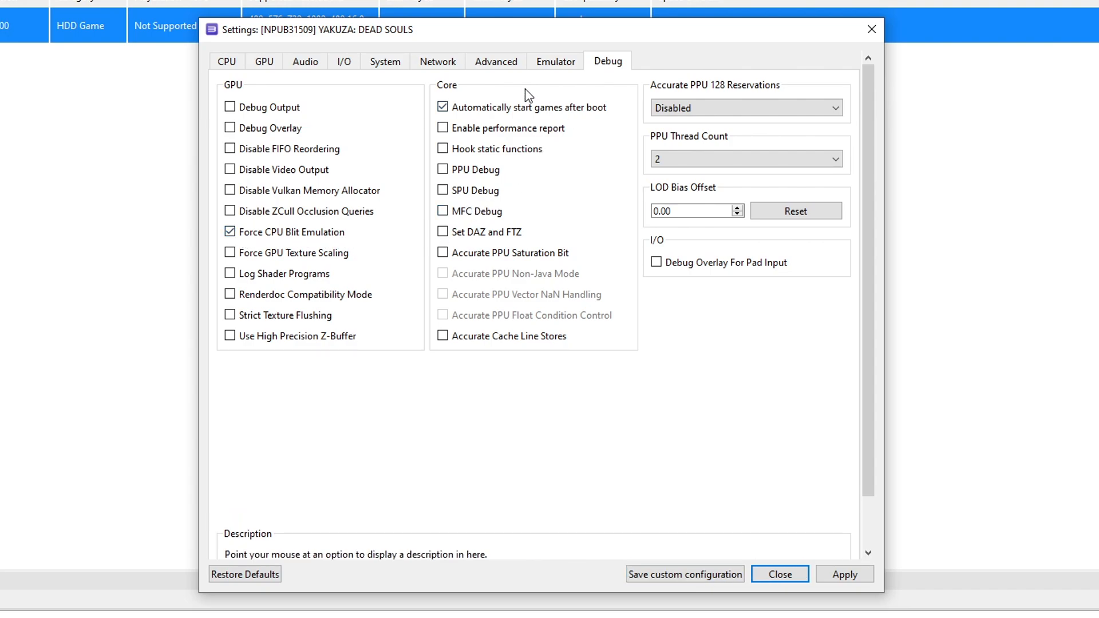
pyautogui.click(556, 64)
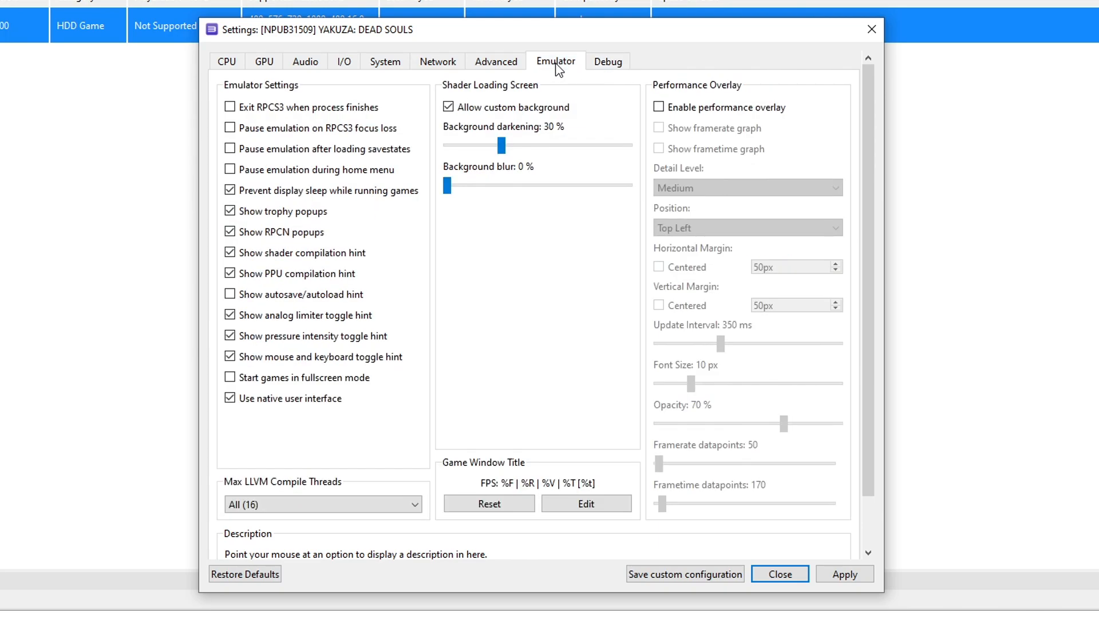
pyautogui.click(279, 256)
pyautogui.click(270, 276)
pyautogui.click(684, 576)
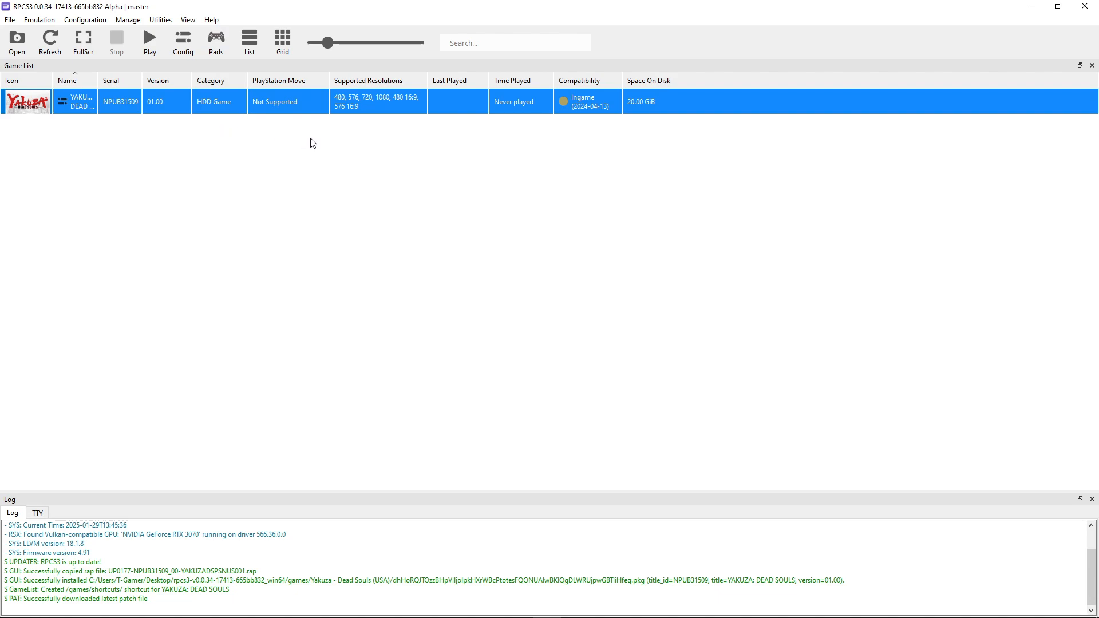
# Set Player 1's gamepad handler to XInput and save the gamepad settings
pyautogui.click(227, 55)
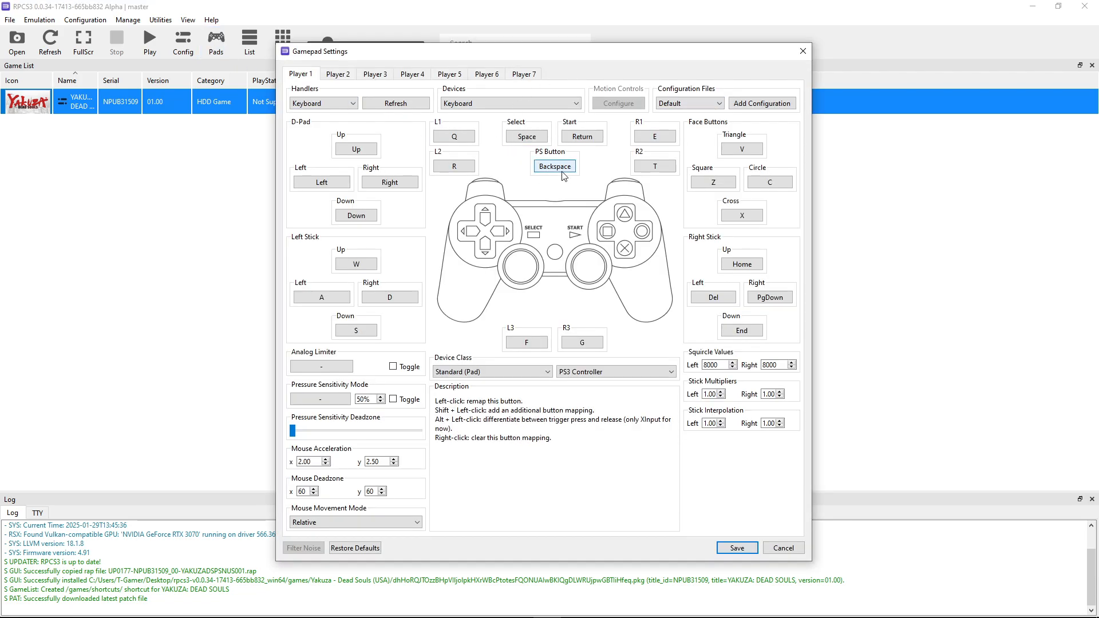
pyautogui.click(330, 109)
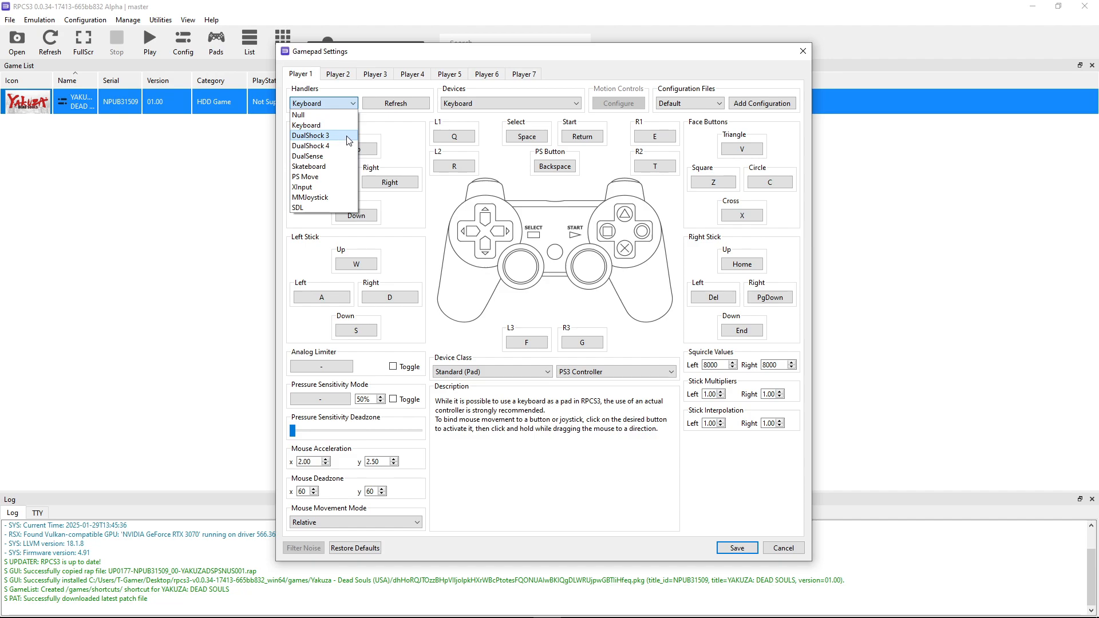
pyautogui.click(477, 84)
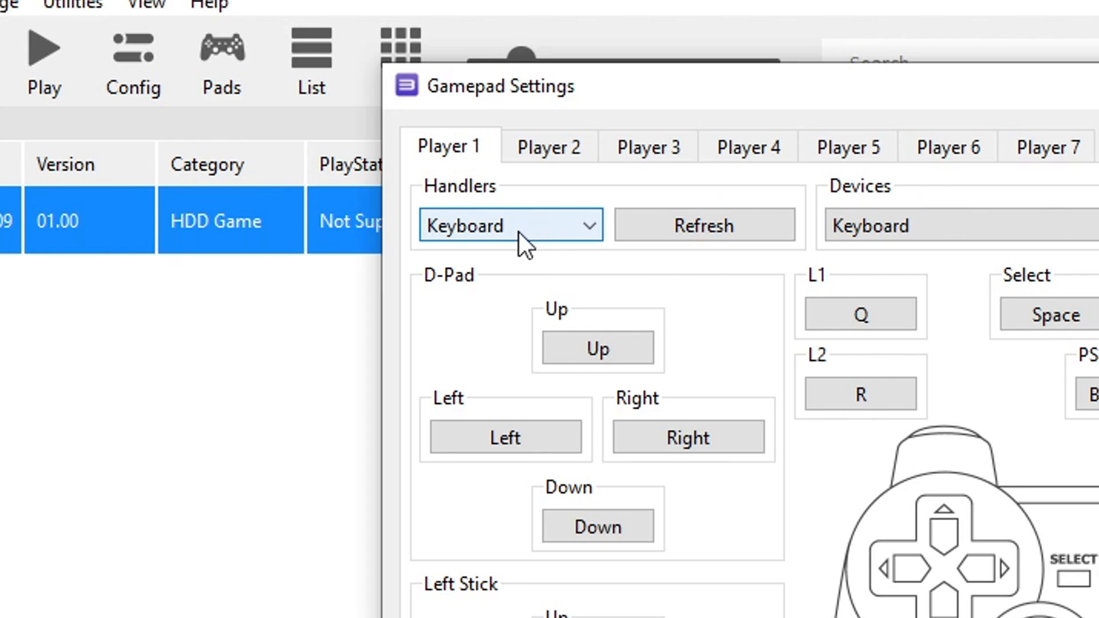
pyautogui.click(526, 227)
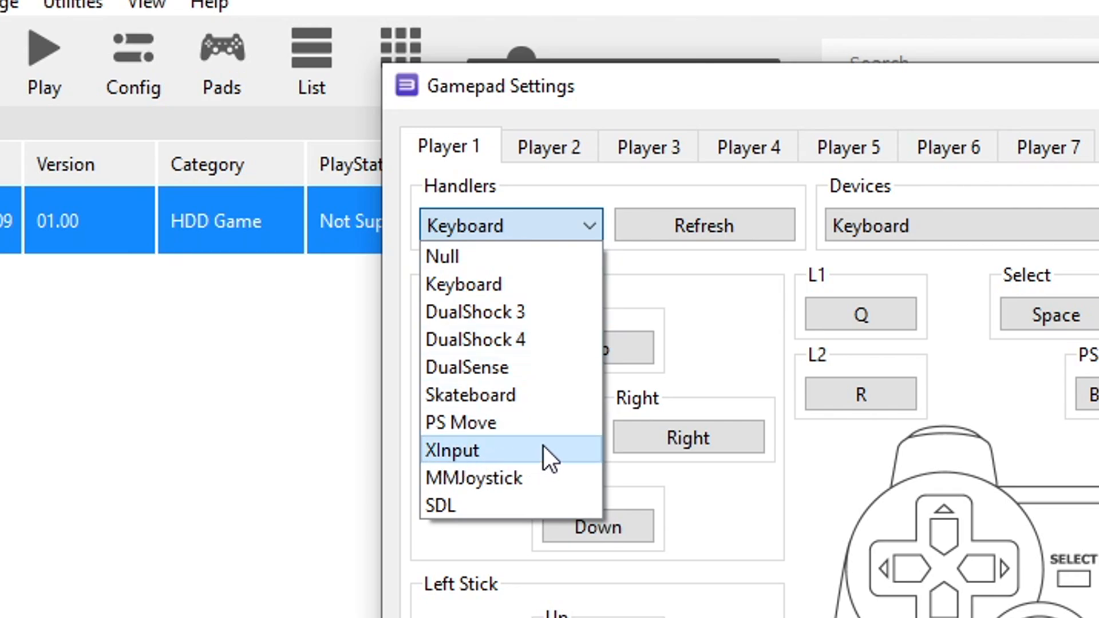
pyautogui.click(513, 450)
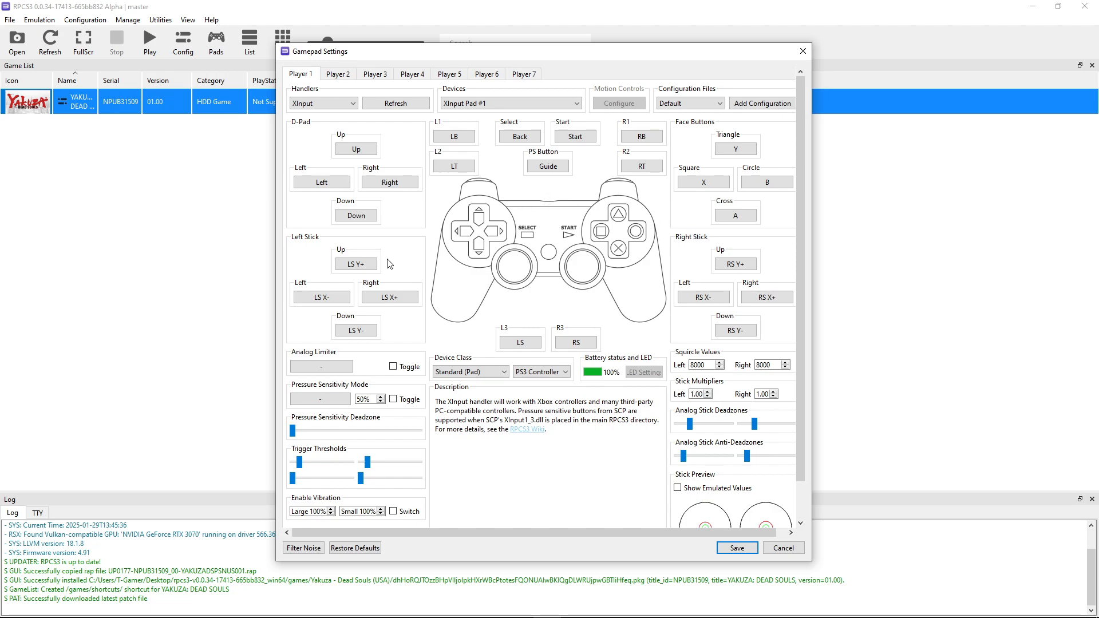
pyautogui.click(739, 155)
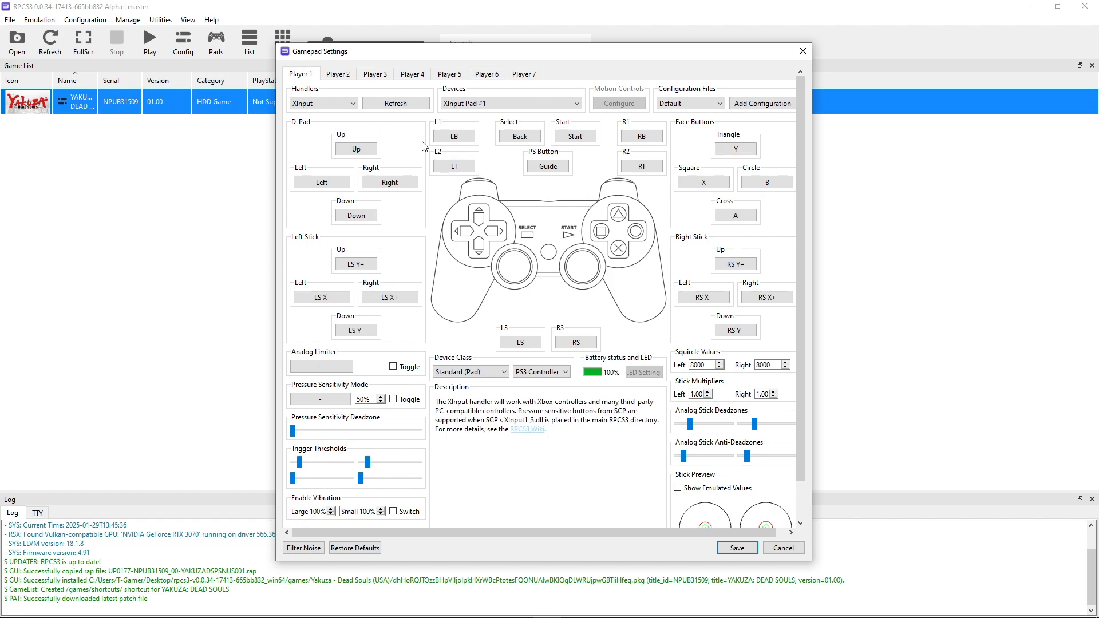
pyautogui.click(327, 104)
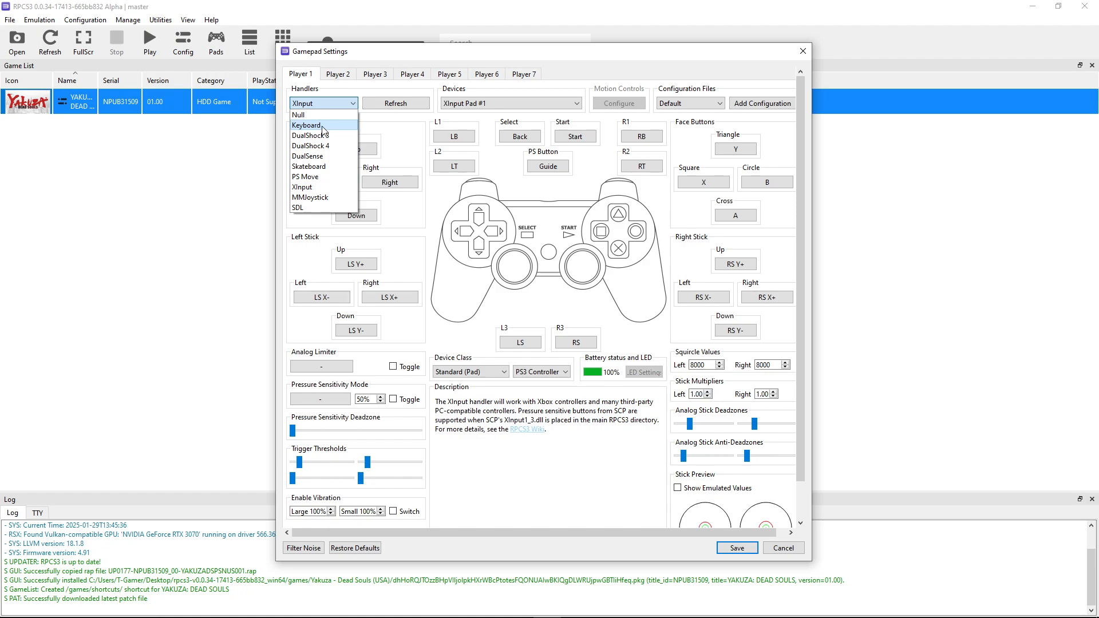
pyautogui.click(324, 125)
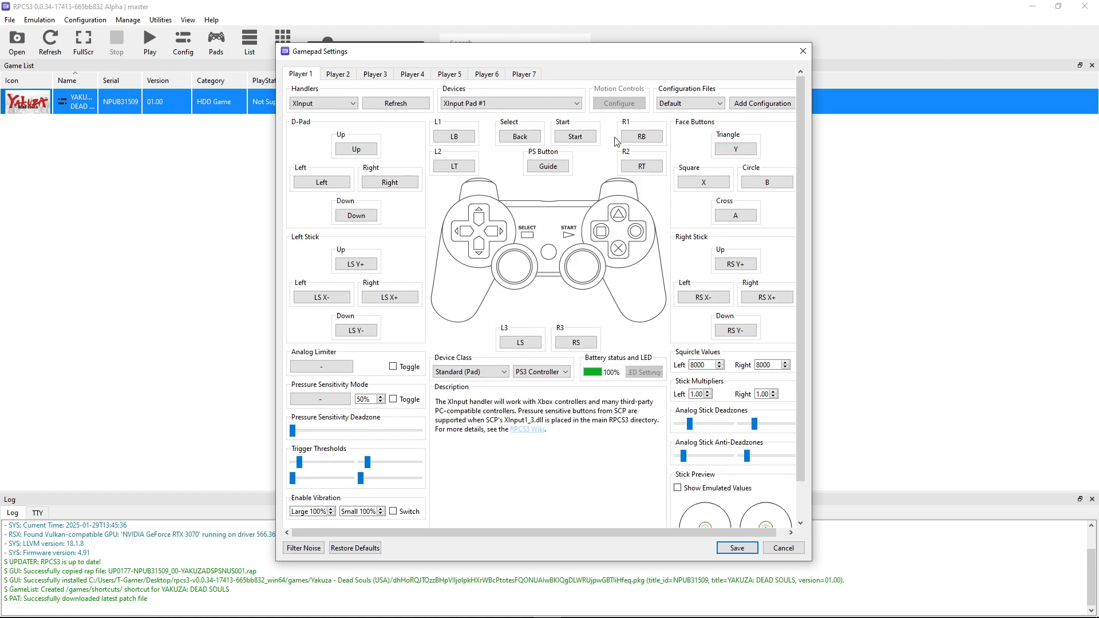
pyautogui.click(737, 548)
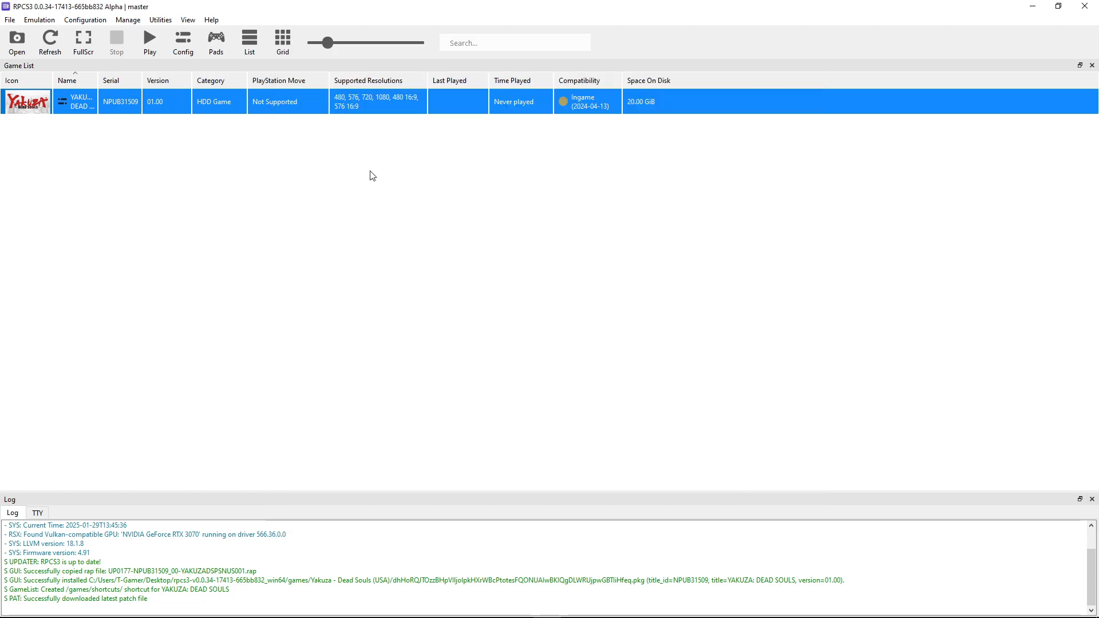
# Boot YAKUZA: DEAD SOULS and maximize the game window
pyautogui.click(129, 144)
pyautogui.click(81, 101)
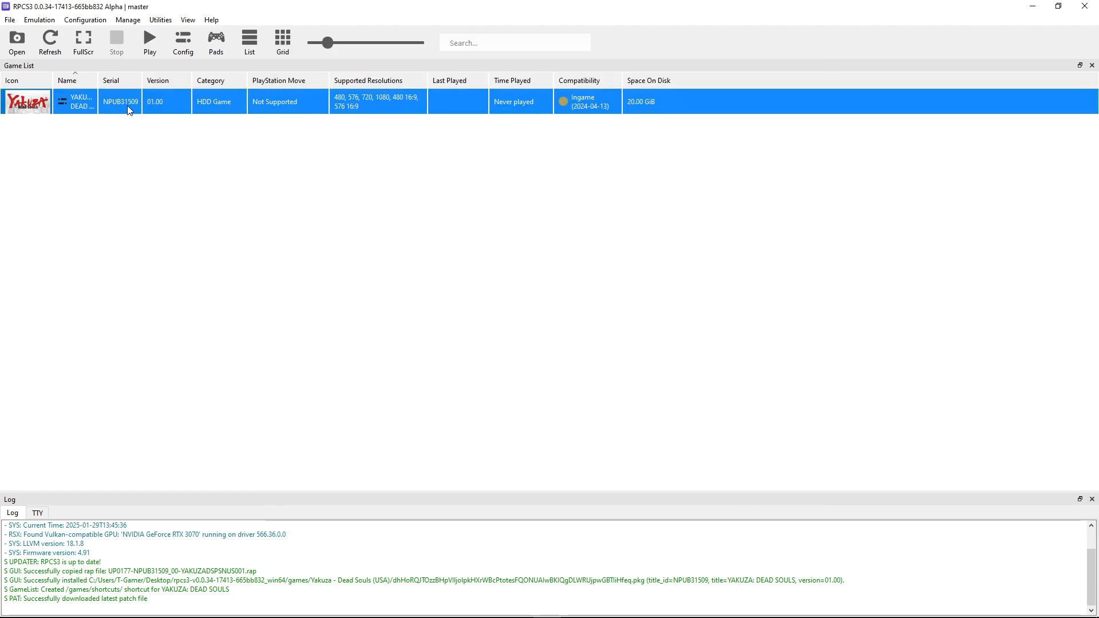
pyautogui.doubleClick(95, 99)
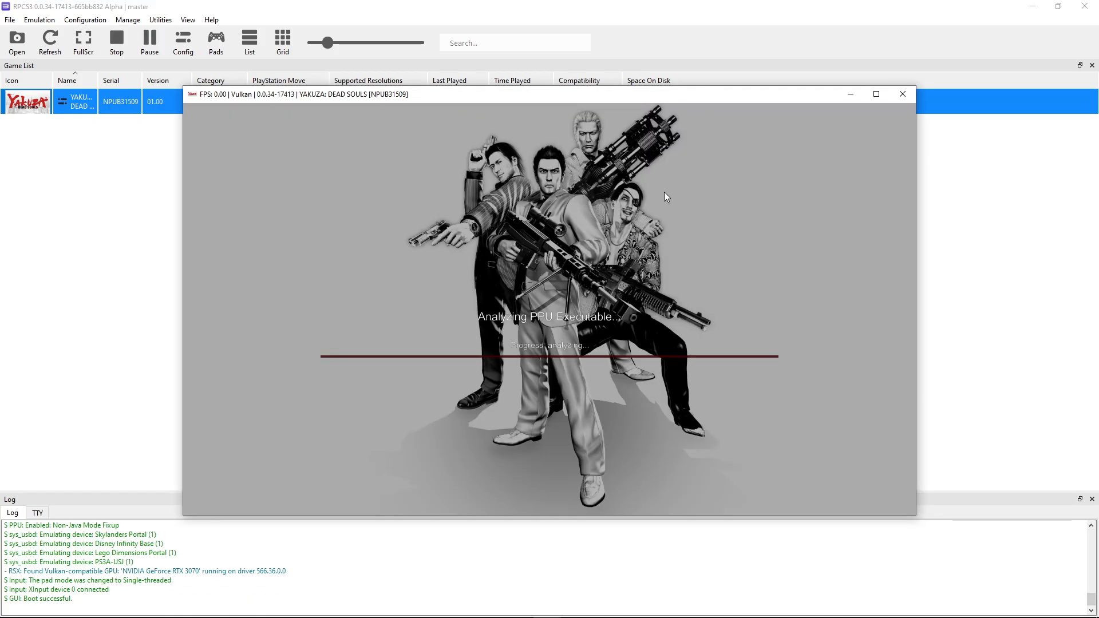
pyautogui.click(876, 95)
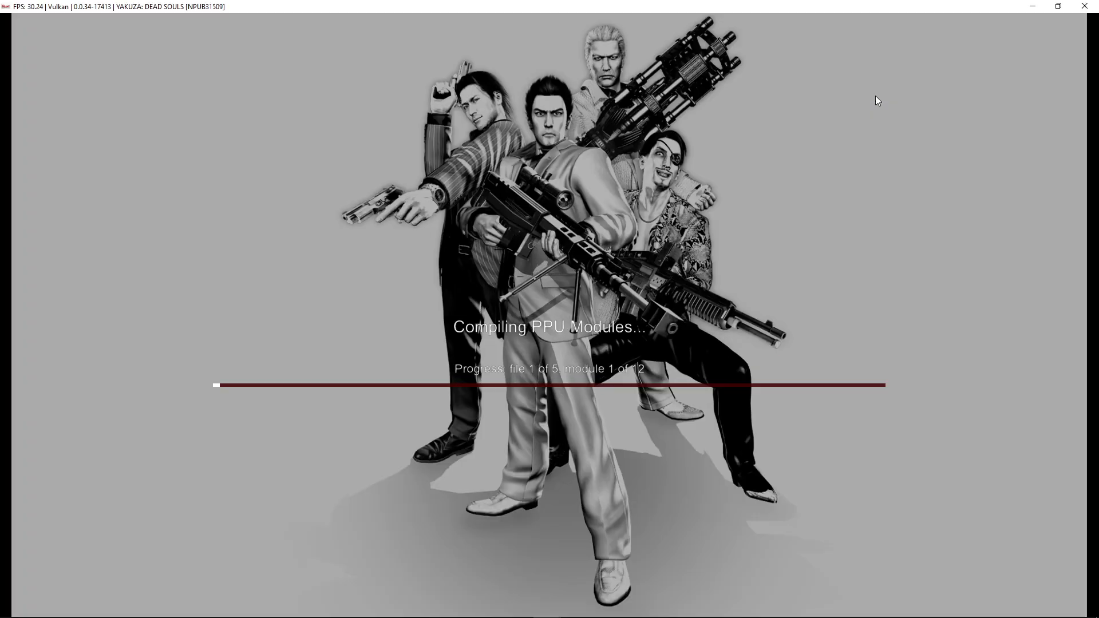